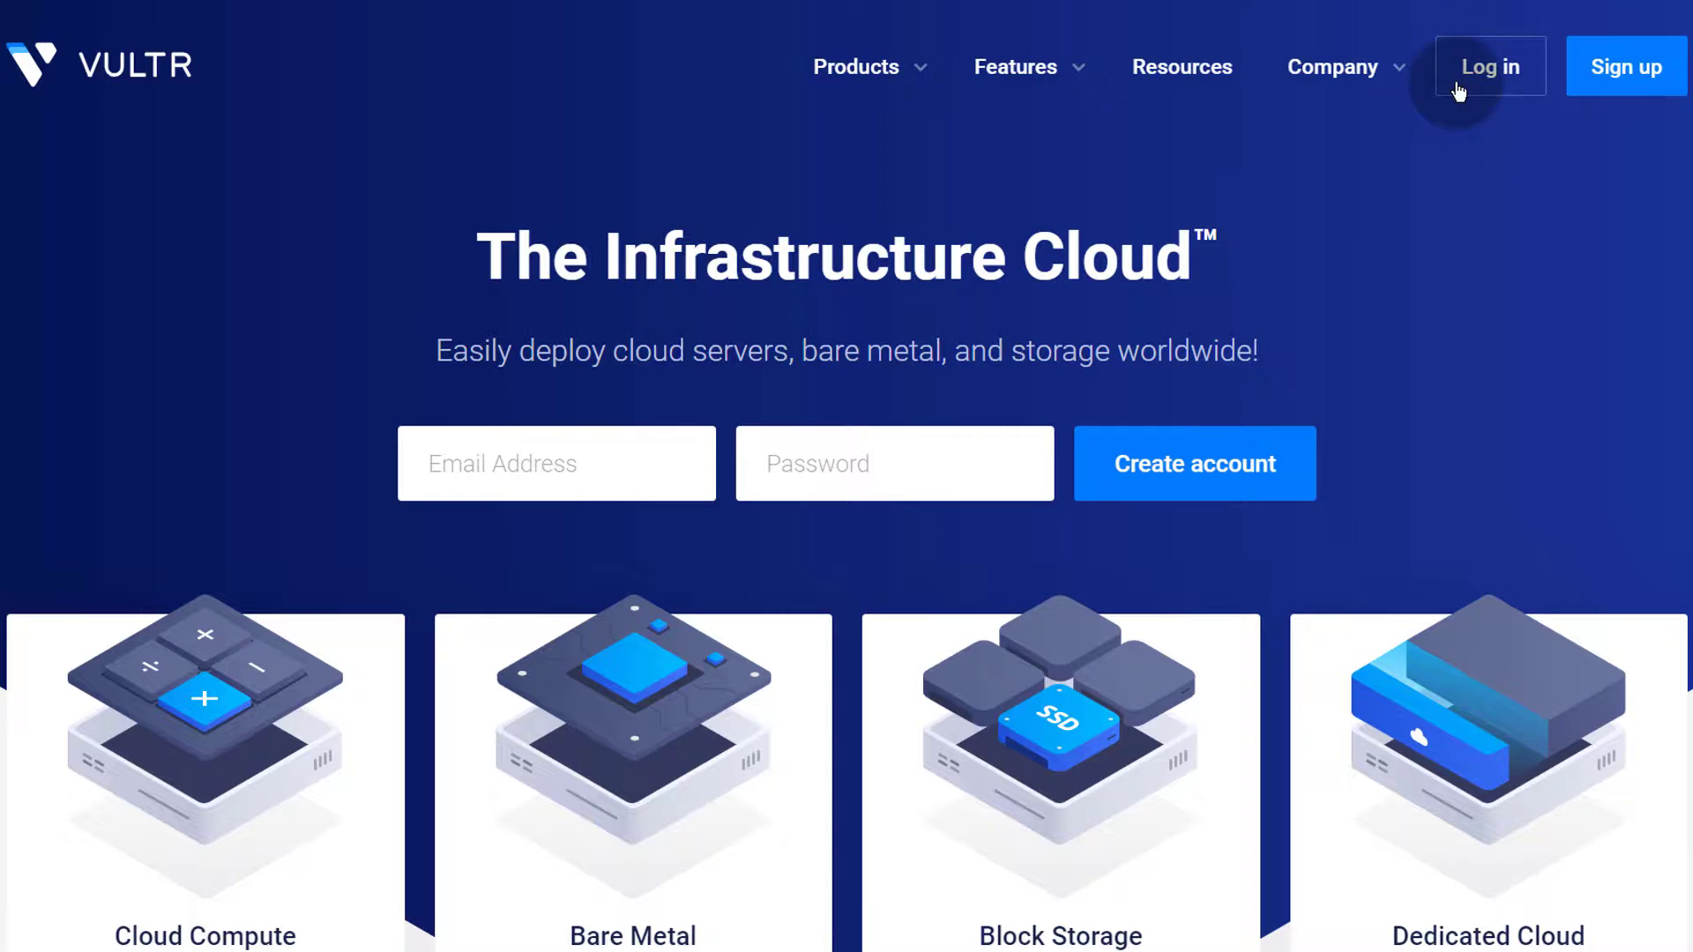
Sign in to Vultr and start deploying a new Cloud Compute server instance.
{"action": "left_click", "coordinate": [1483, 78]}
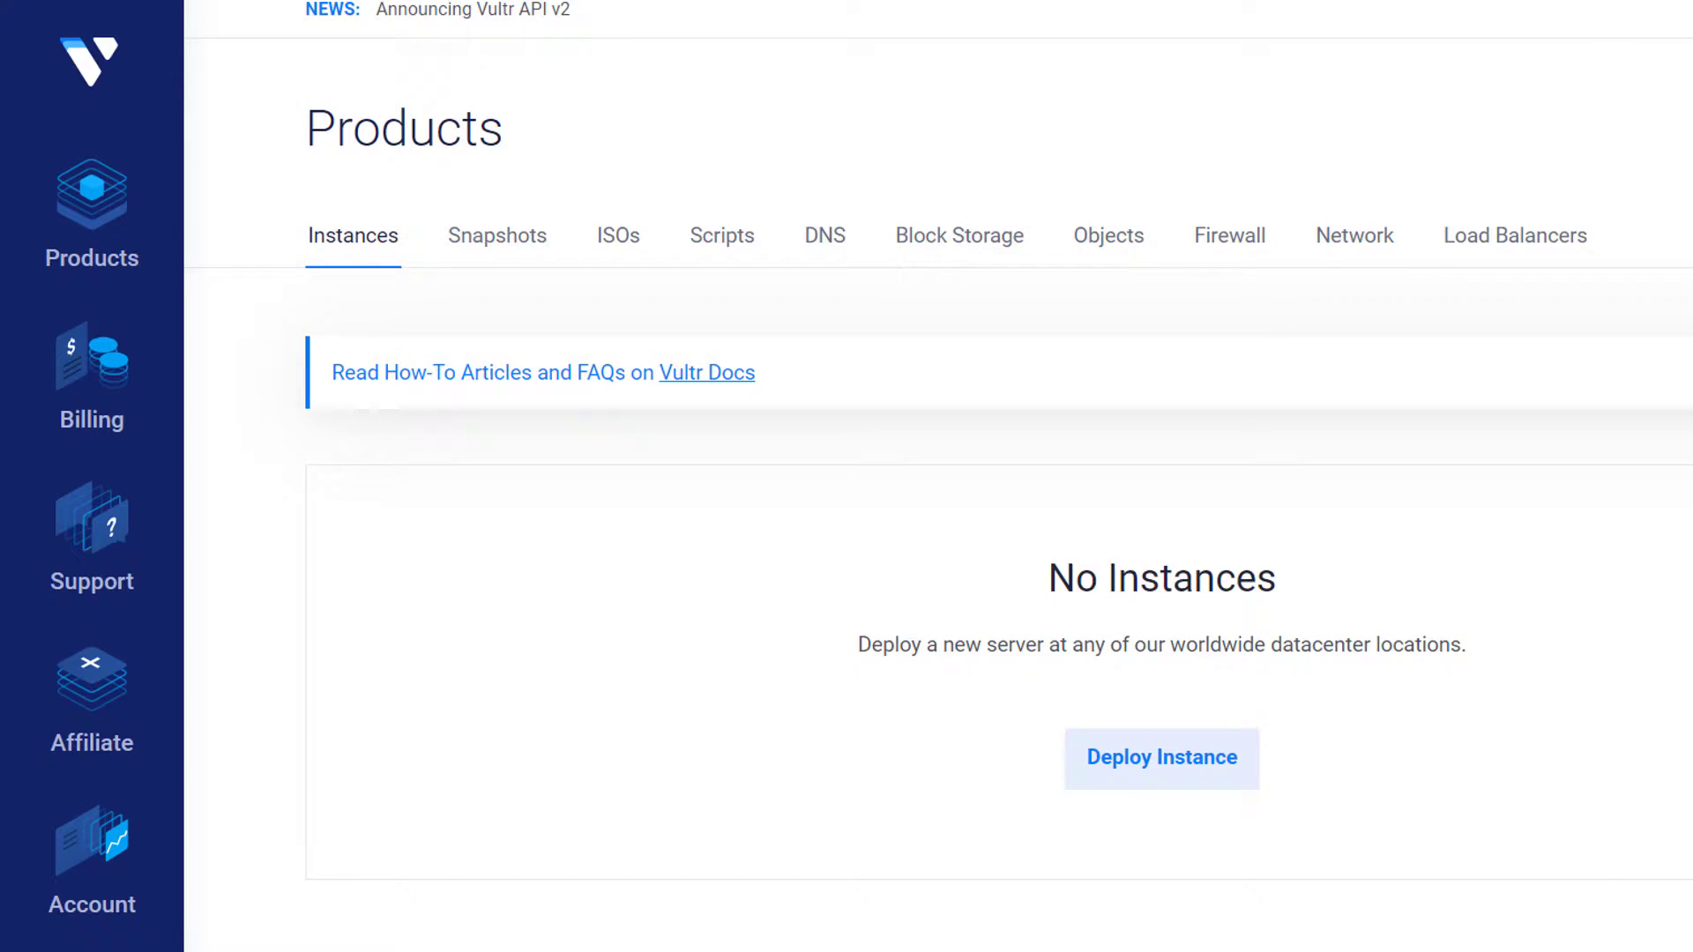
{"action": "left_click", "coordinate": [1181, 756]}
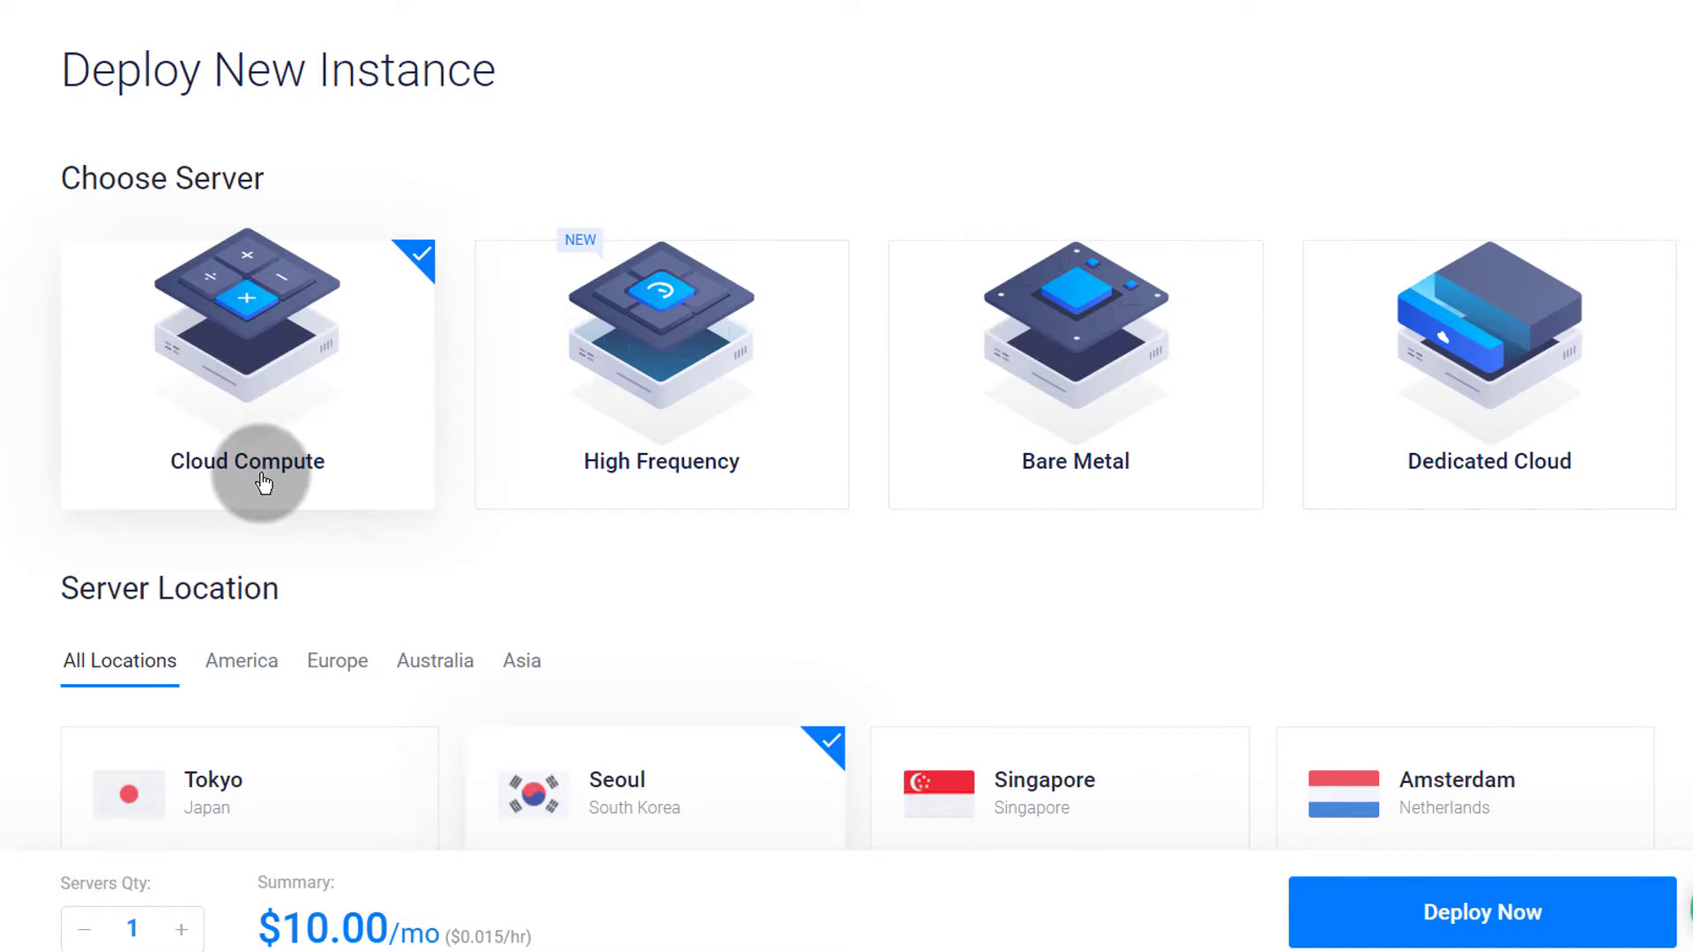
Filter locations to America and pick Chicago after briefly selecting Seattle.
{"action": "scroll", "coordinate": [425, 533], "scroll_direction": "down", "scroll_amount": 1}
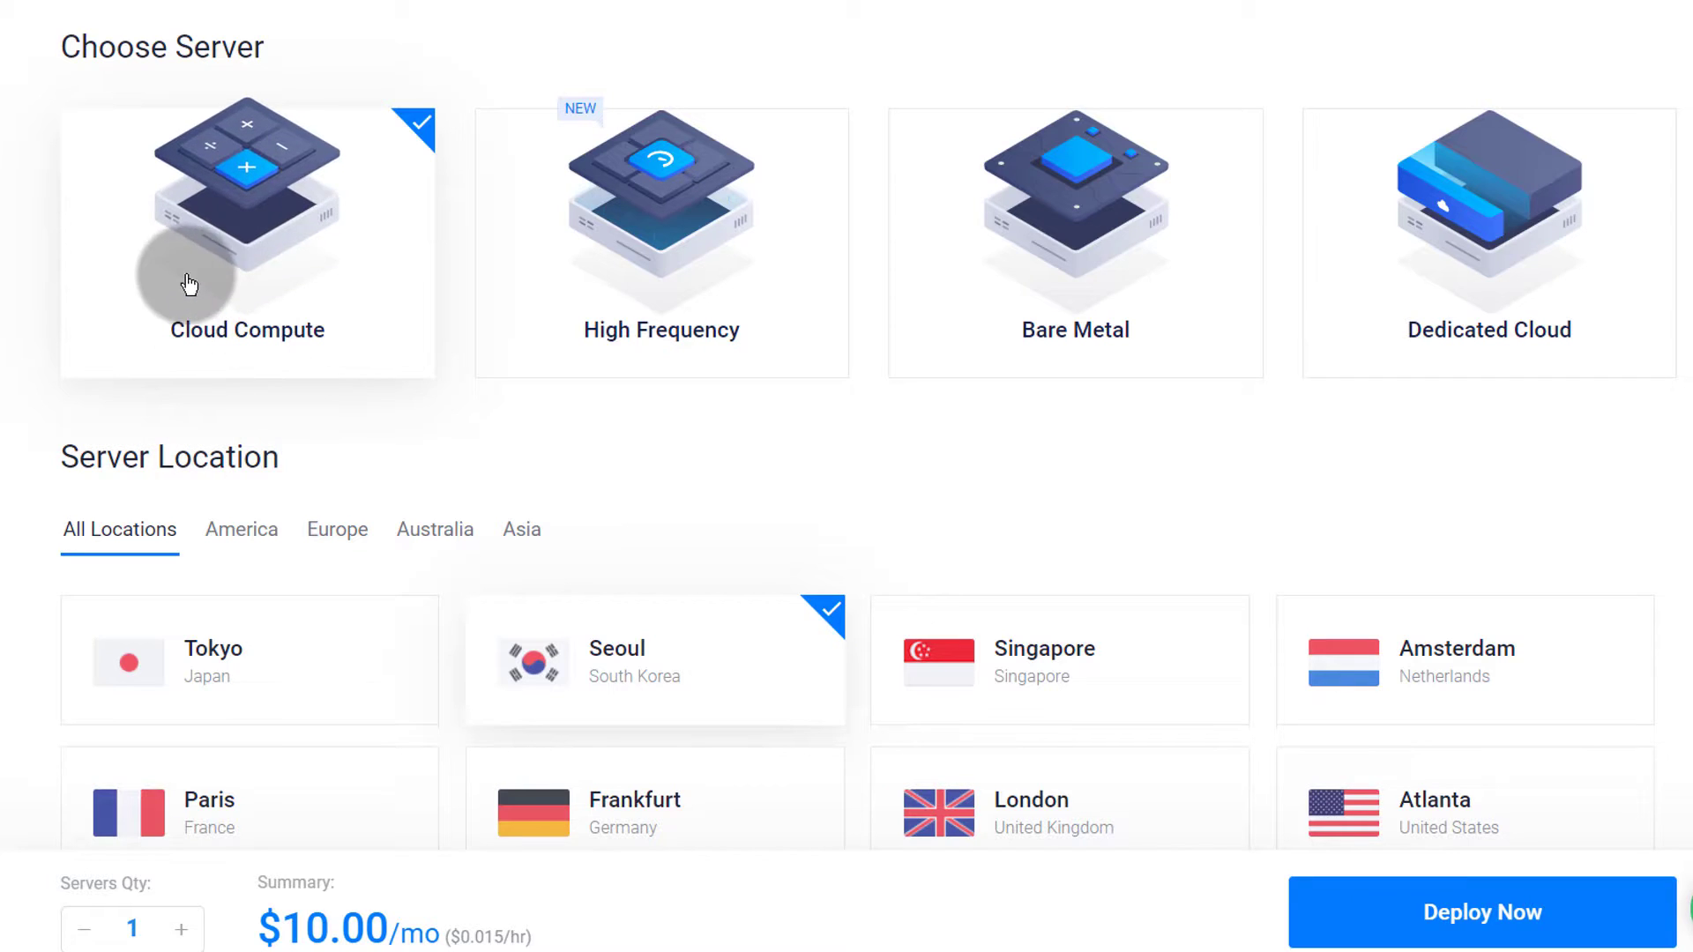
{"action": "scroll", "coordinate": [214, 413], "scroll_direction": "down", "scroll_amount": 2}
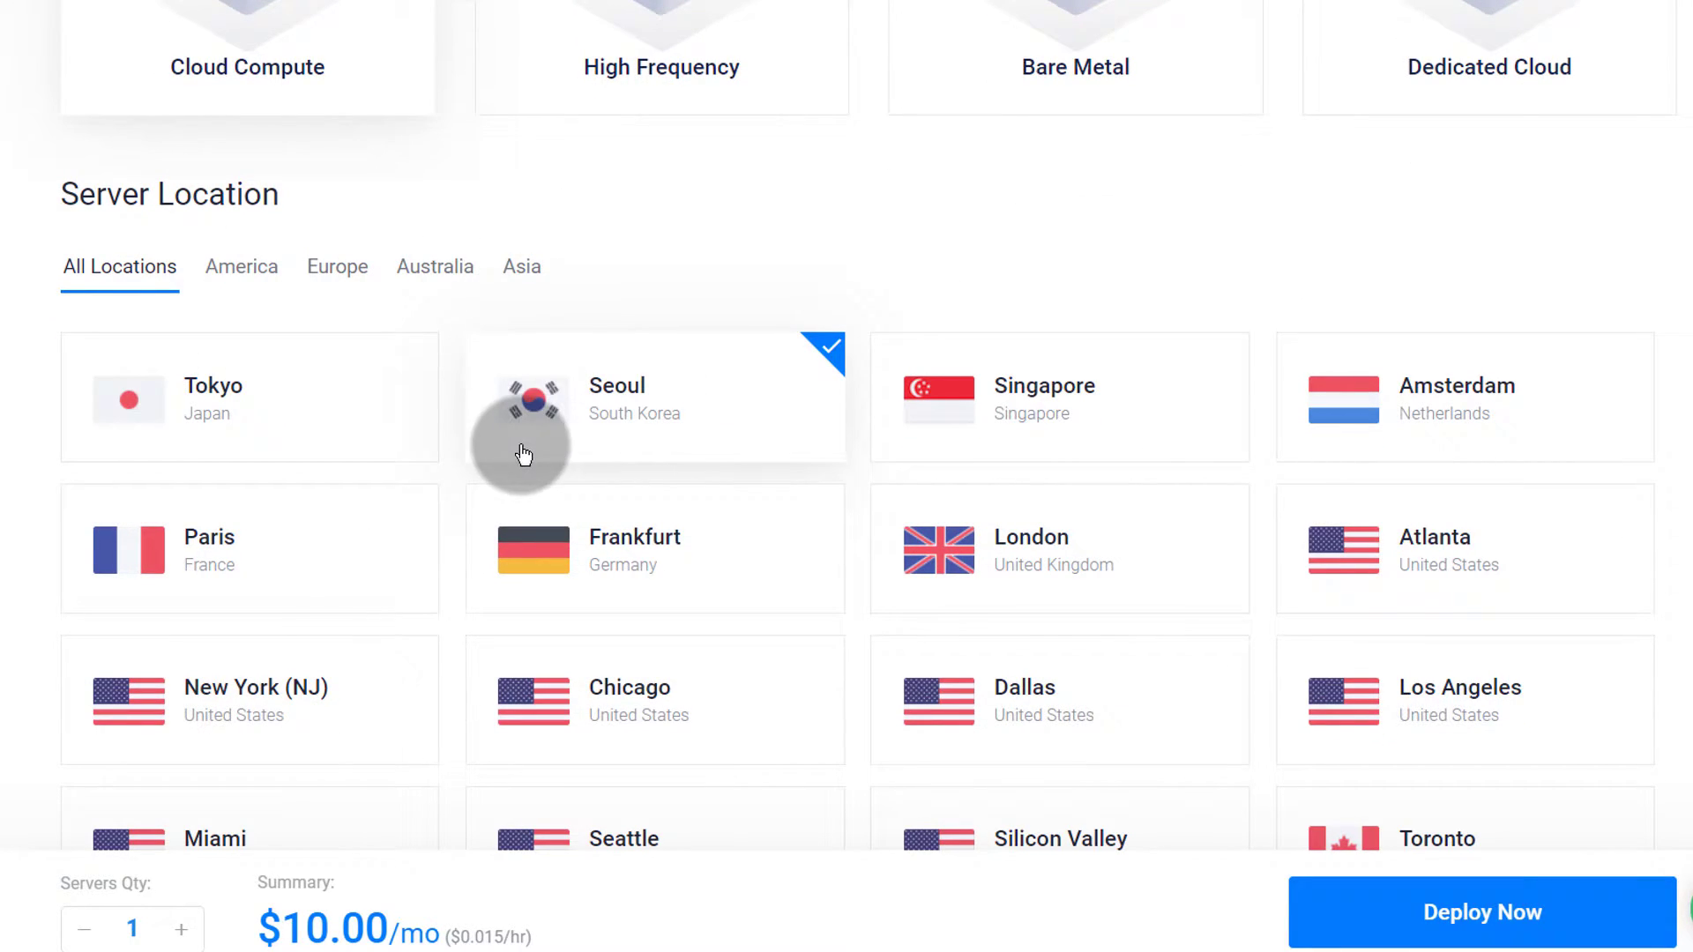
{"action": "left_click", "coordinate": [242, 269]}
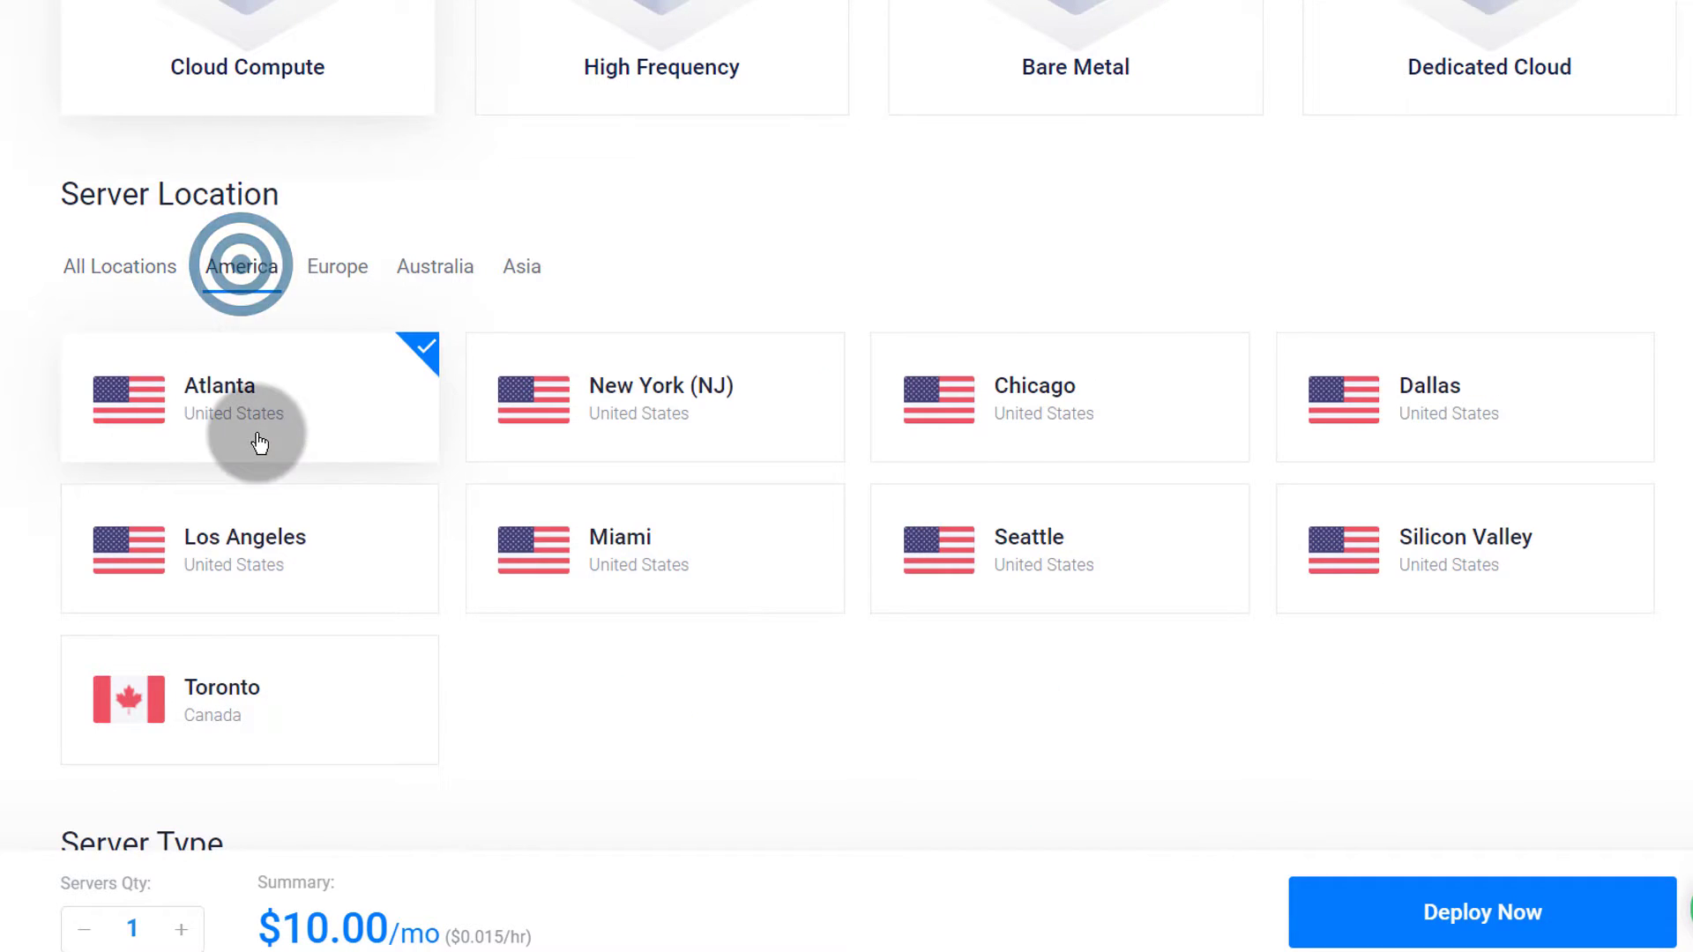
{"action": "left_click", "coordinate": [1069, 548]}
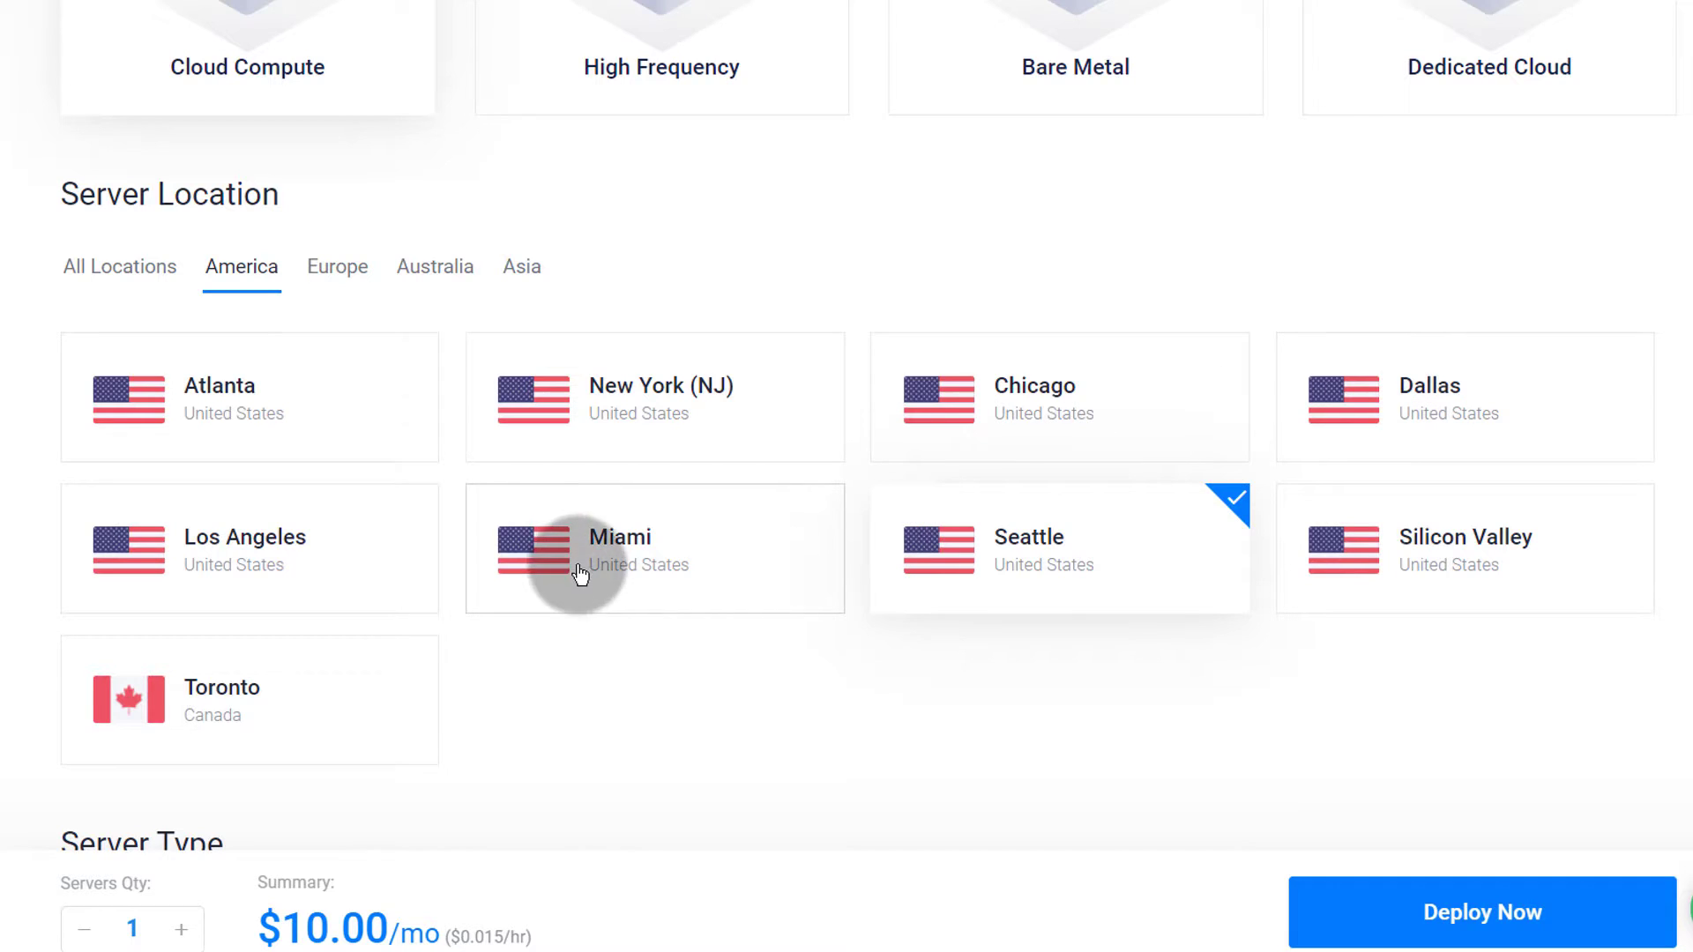
{"action": "left_click", "coordinate": [993, 396]}
{"action": "scroll", "coordinate": [670, 525], "scroll_direction": "down", "scroll_amount": 3}
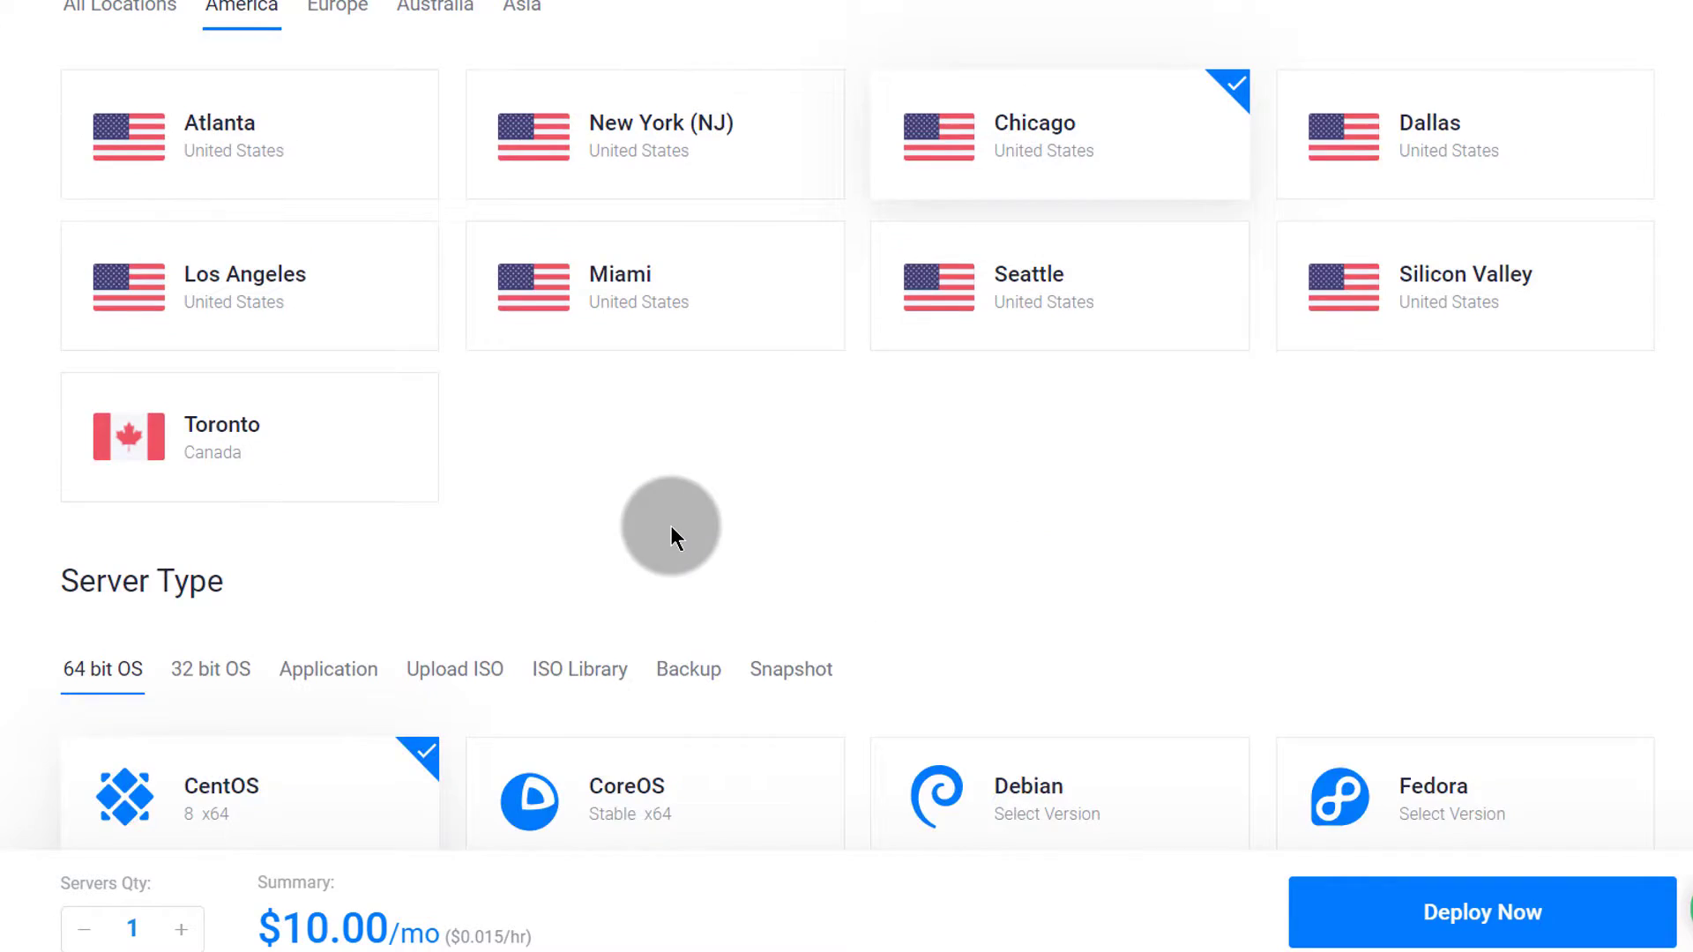
{"action": "scroll", "coordinate": [438, 446], "scroll_direction": "up", "scroll_amount": 2}
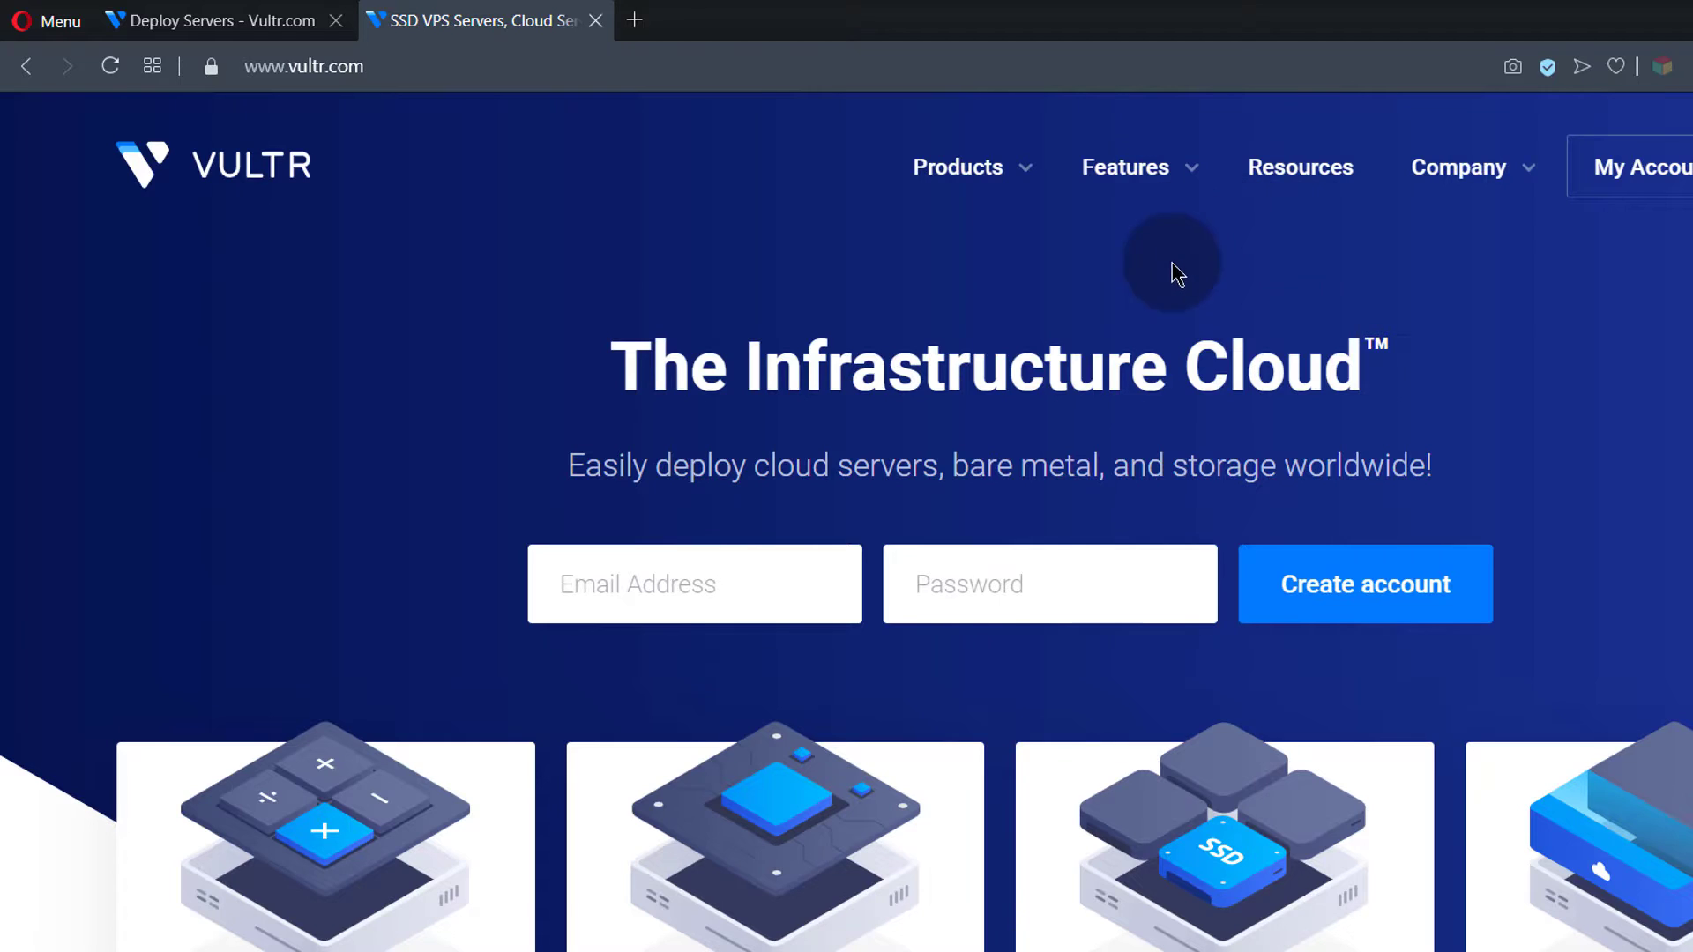
From Vultr's Data Center Locations map, open the Miami speed test looking glass.
{"action": "mouse_move", "coordinate": [1146, 167]}
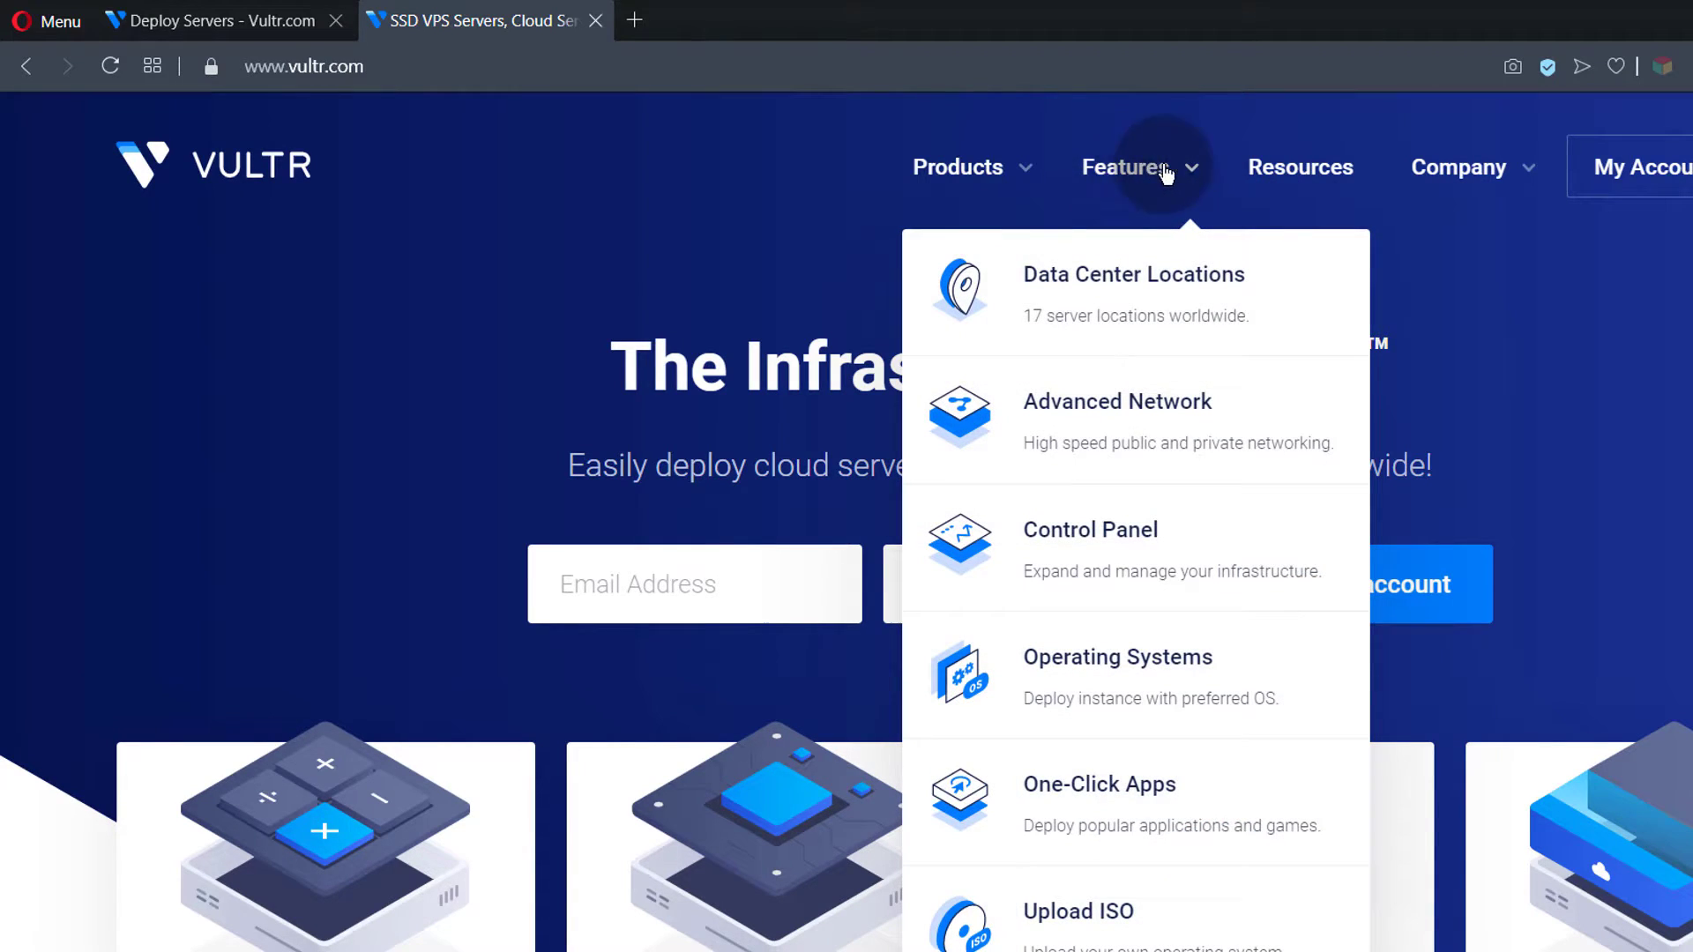
{"action": "left_click", "coordinate": [1139, 289]}
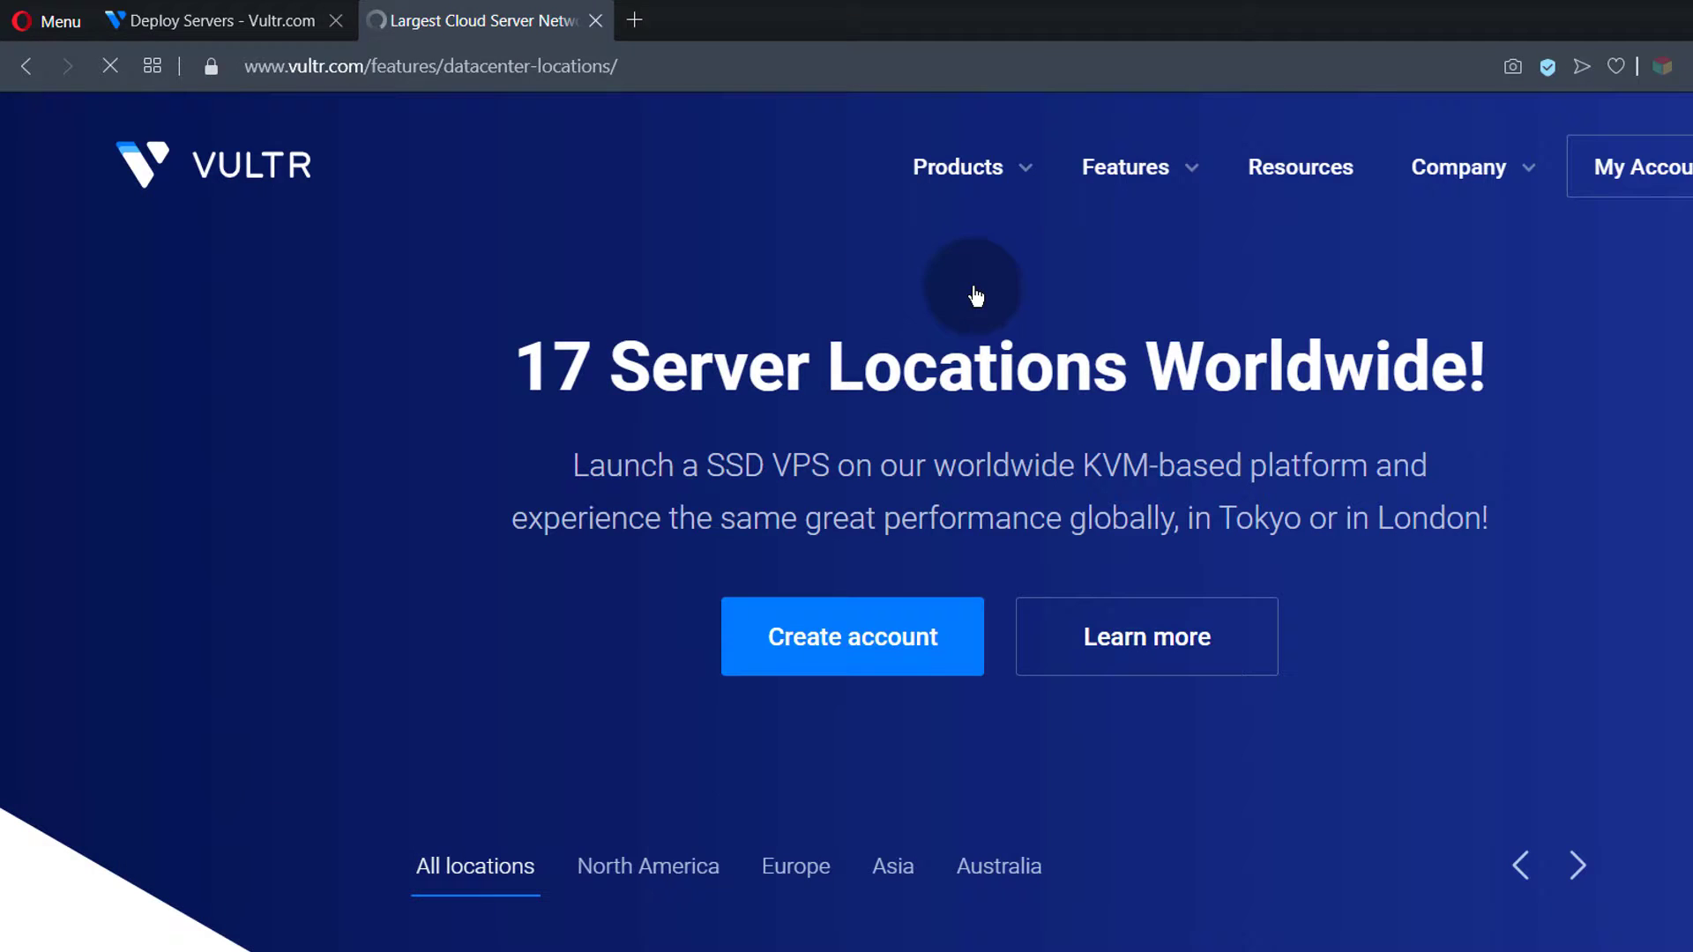
{"action": "scroll", "coordinate": [502, 679], "scroll_direction": "down", "scroll_amount": 10}
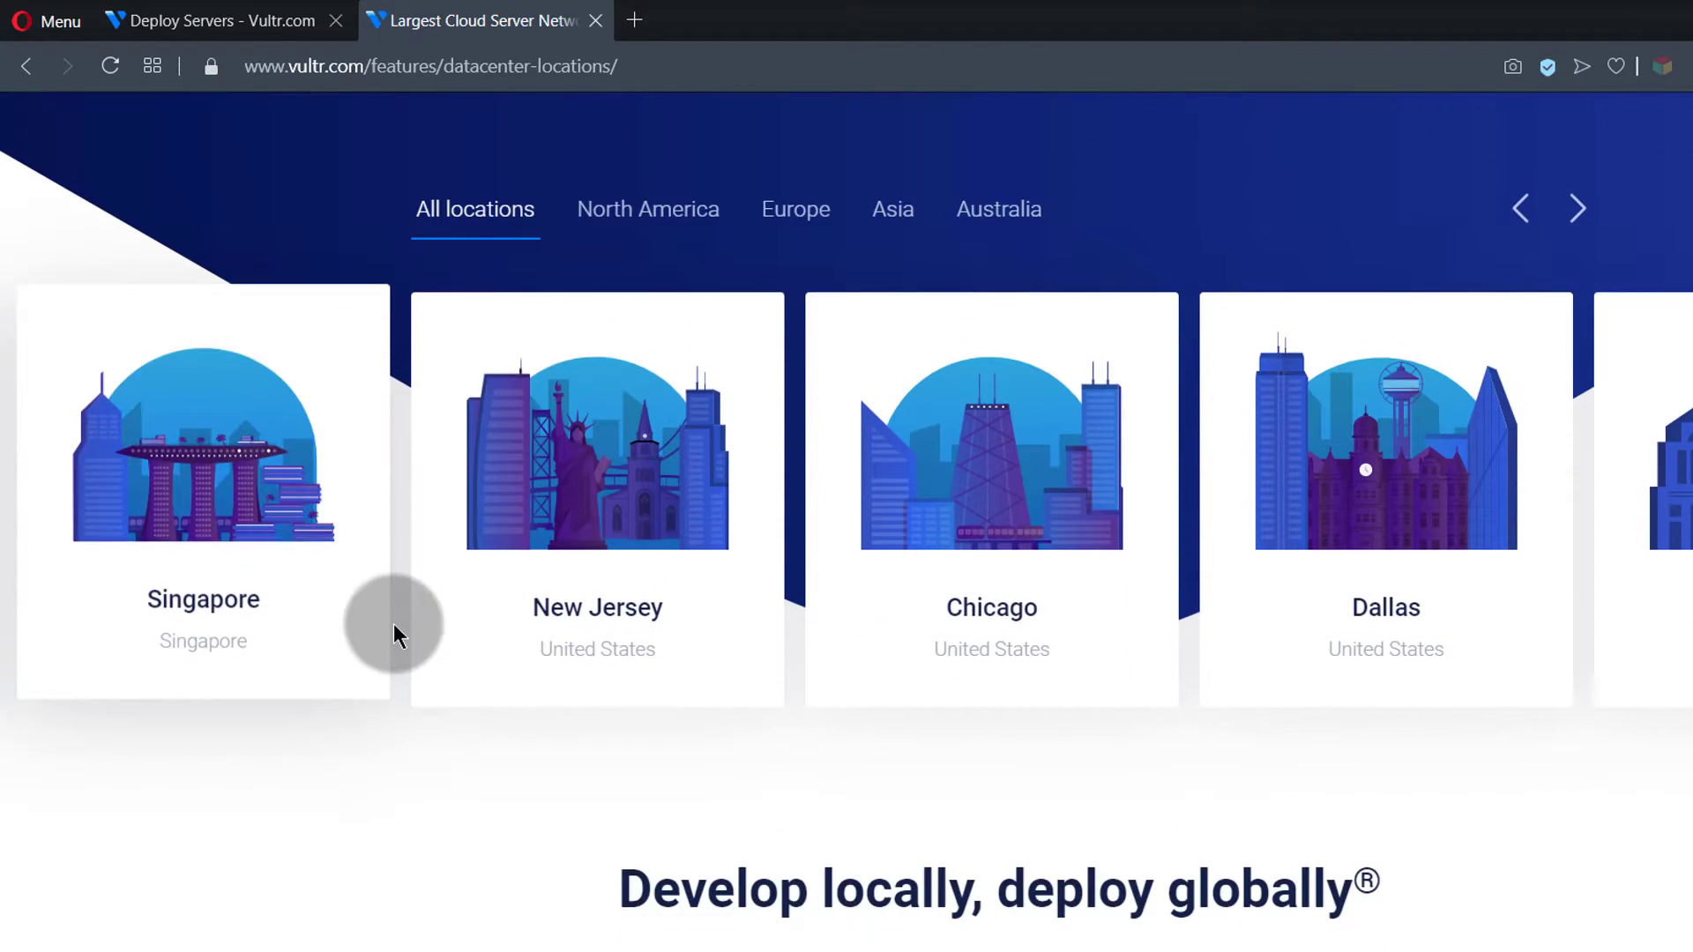
{"action": "scroll", "coordinate": [480, 608], "scroll_direction": "up", "scroll_amount": 3}
{"action": "scroll", "coordinate": [467, 624], "scroll_direction": "down", "scroll_amount": 9}
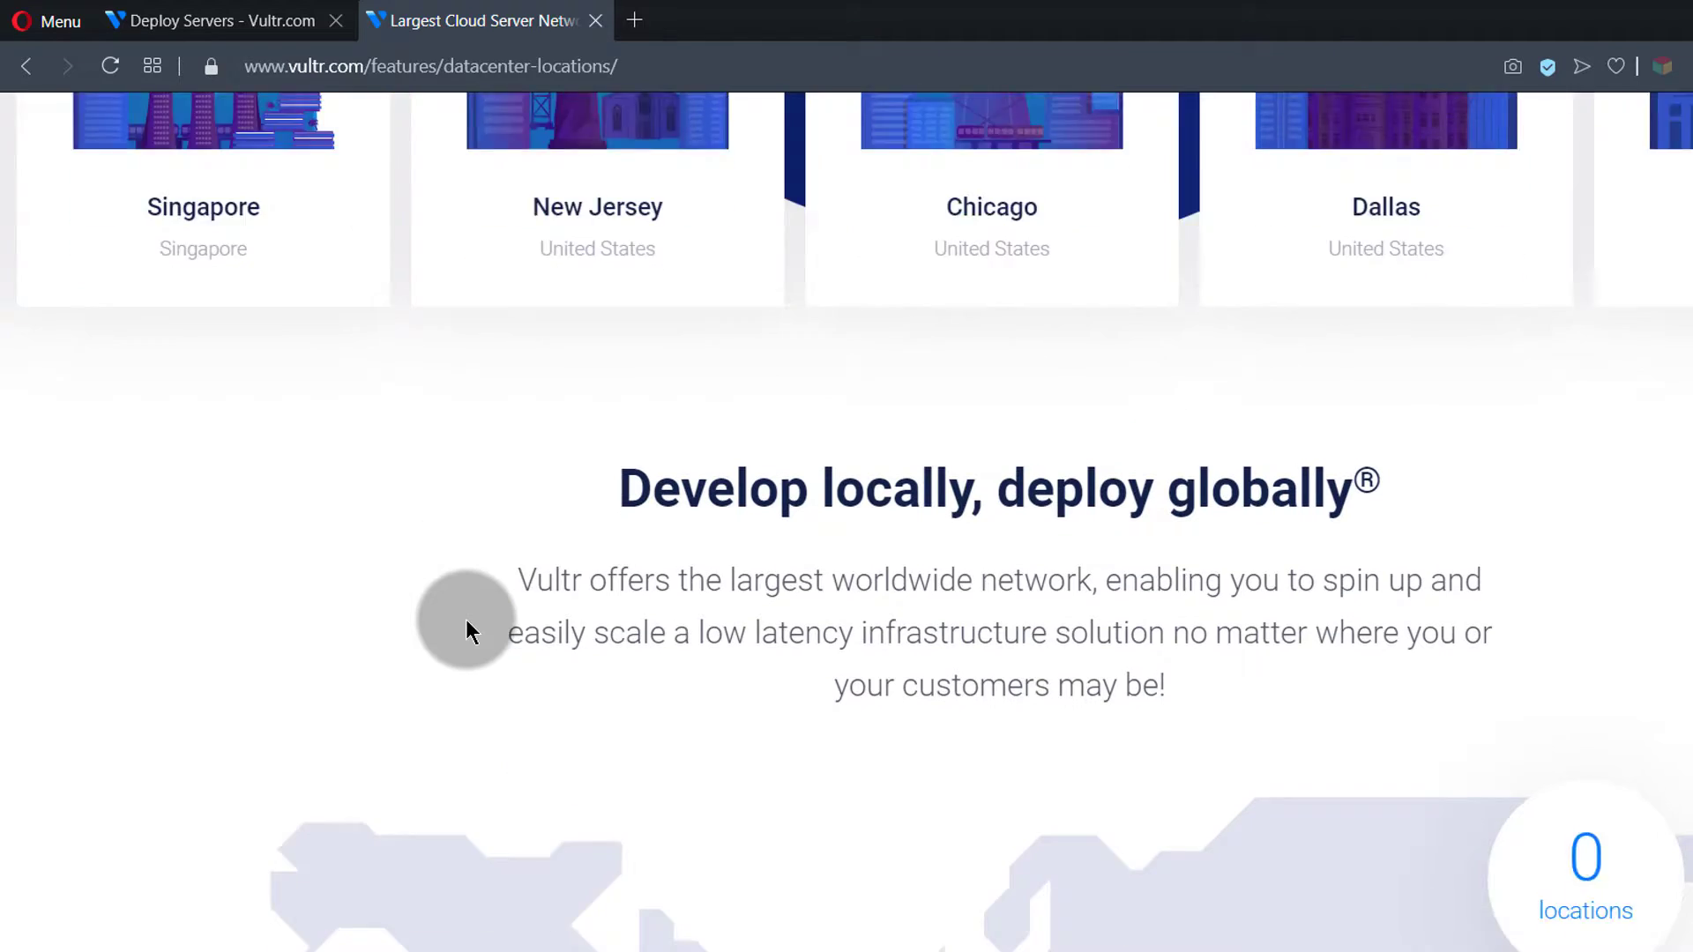
{"action": "scroll", "coordinate": [462, 611], "scroll_direction": "down", "scroll_amount": 3}
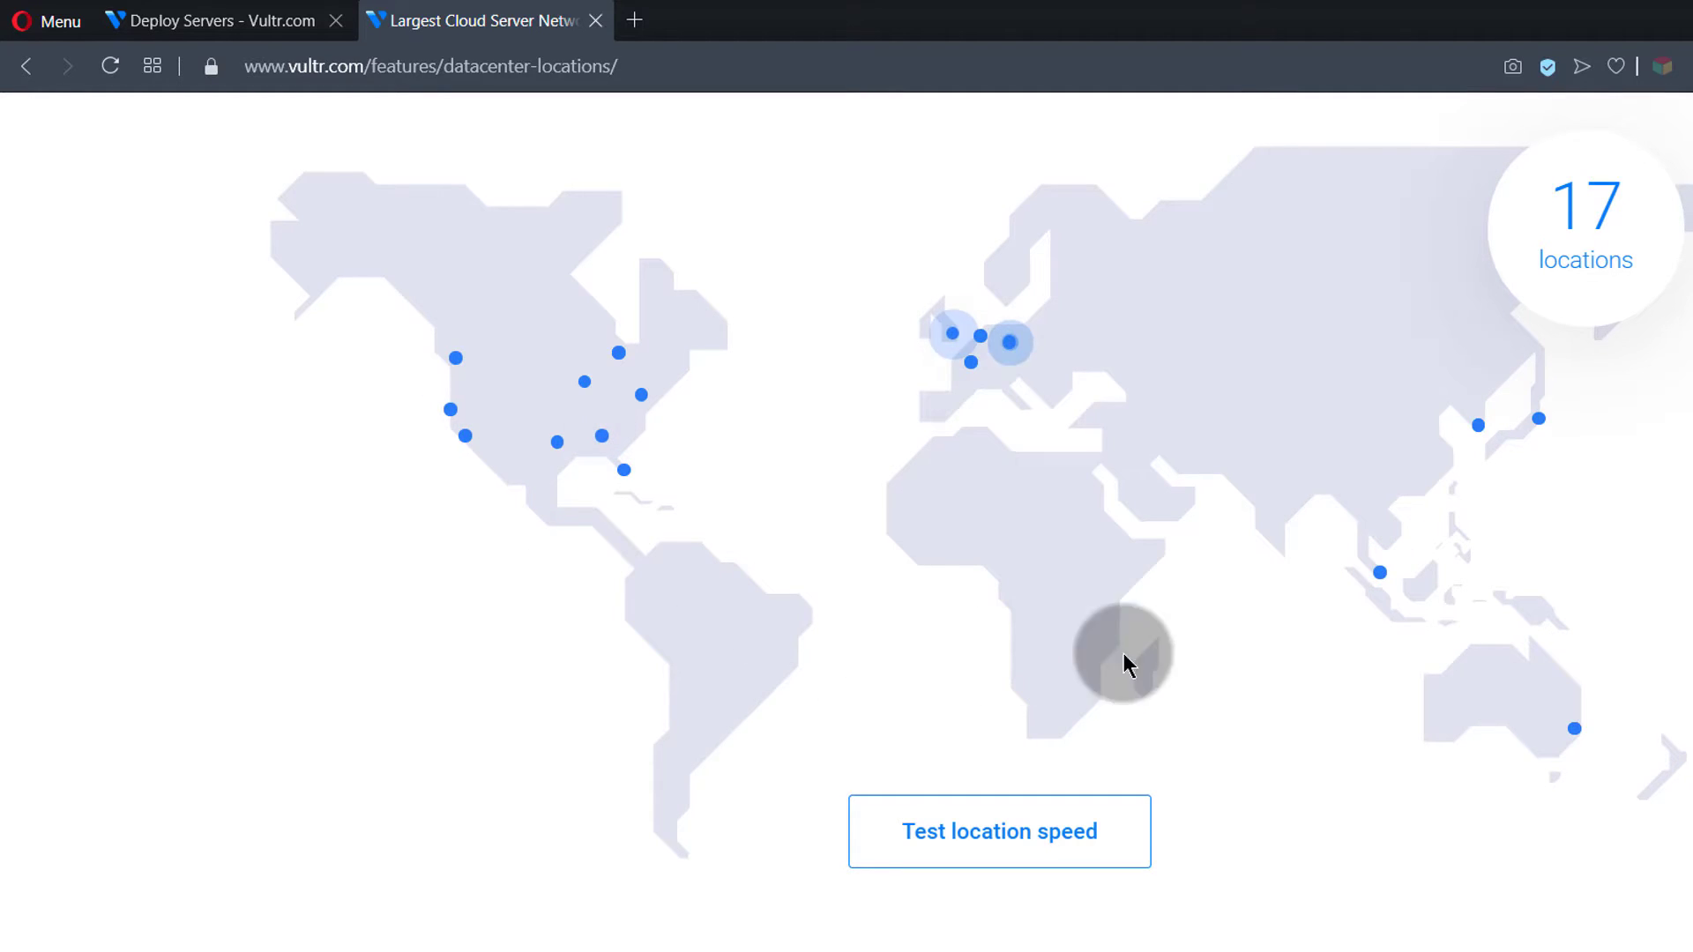
{"action": "mouse_move", "coordinate": [602, 438]}
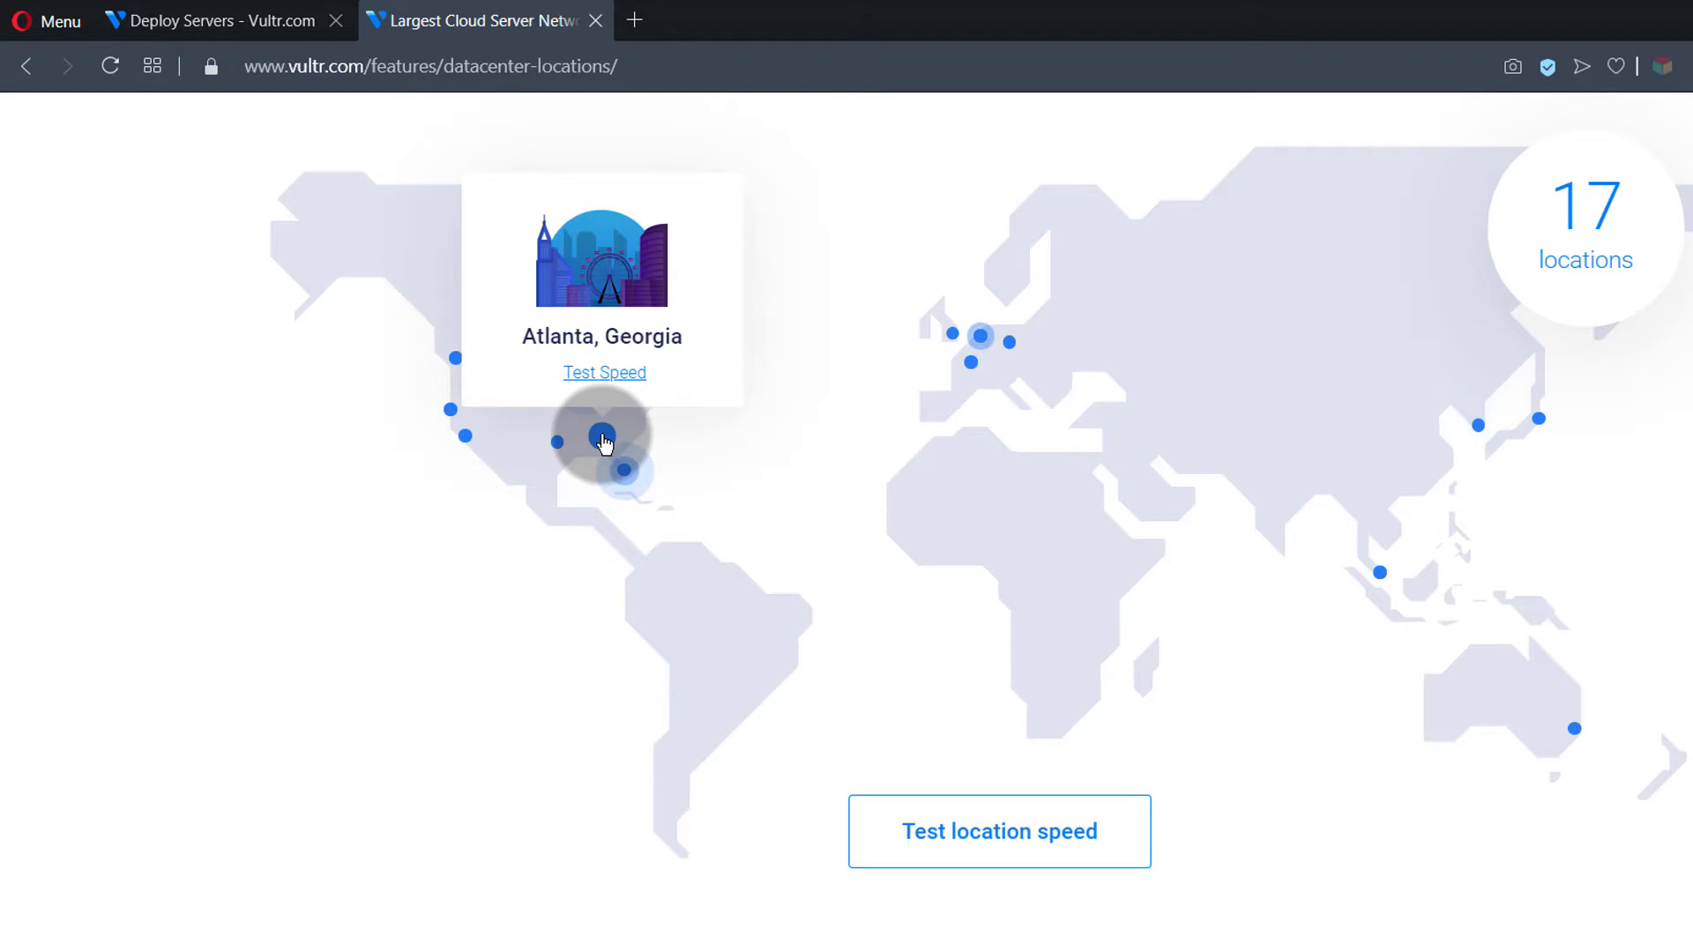
{"action": "mouse_move", "coordinate": [624, 470]}
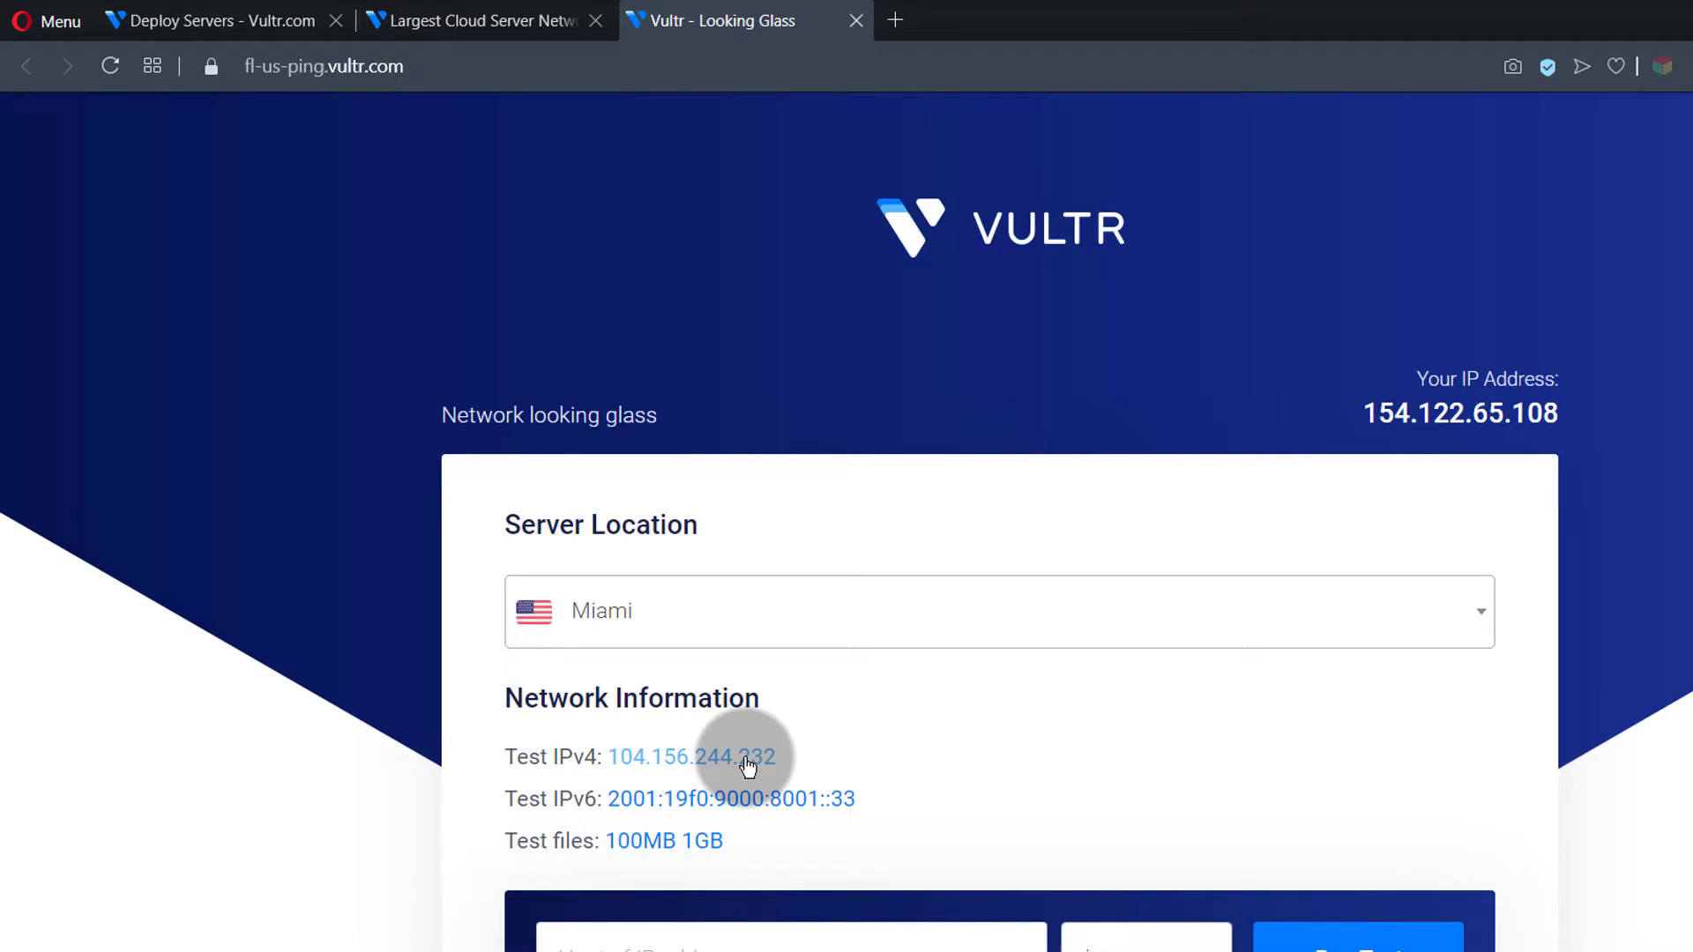
With Miami as location, ping test IPv4 104.156.244.232 and check the four replies.
{"action": "scroll", "coordinate": [793, 687], "scroll_direction": "down", "scroll_amount": 1}
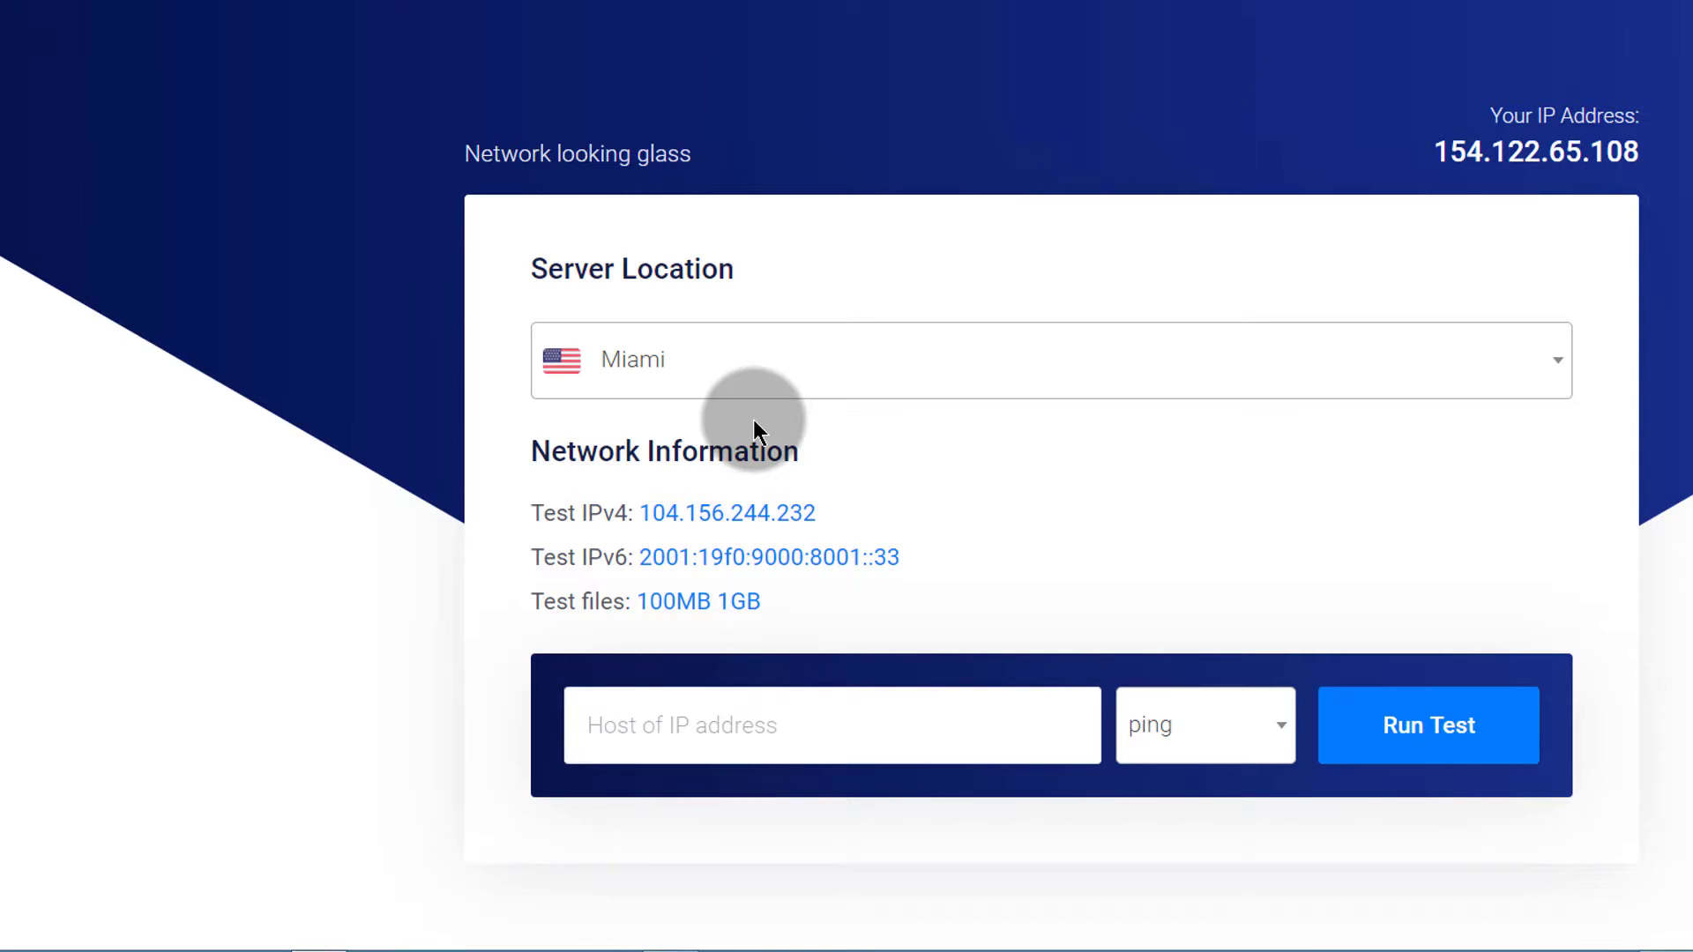
{"action": "left_click", "coordinate": [679, 372]}
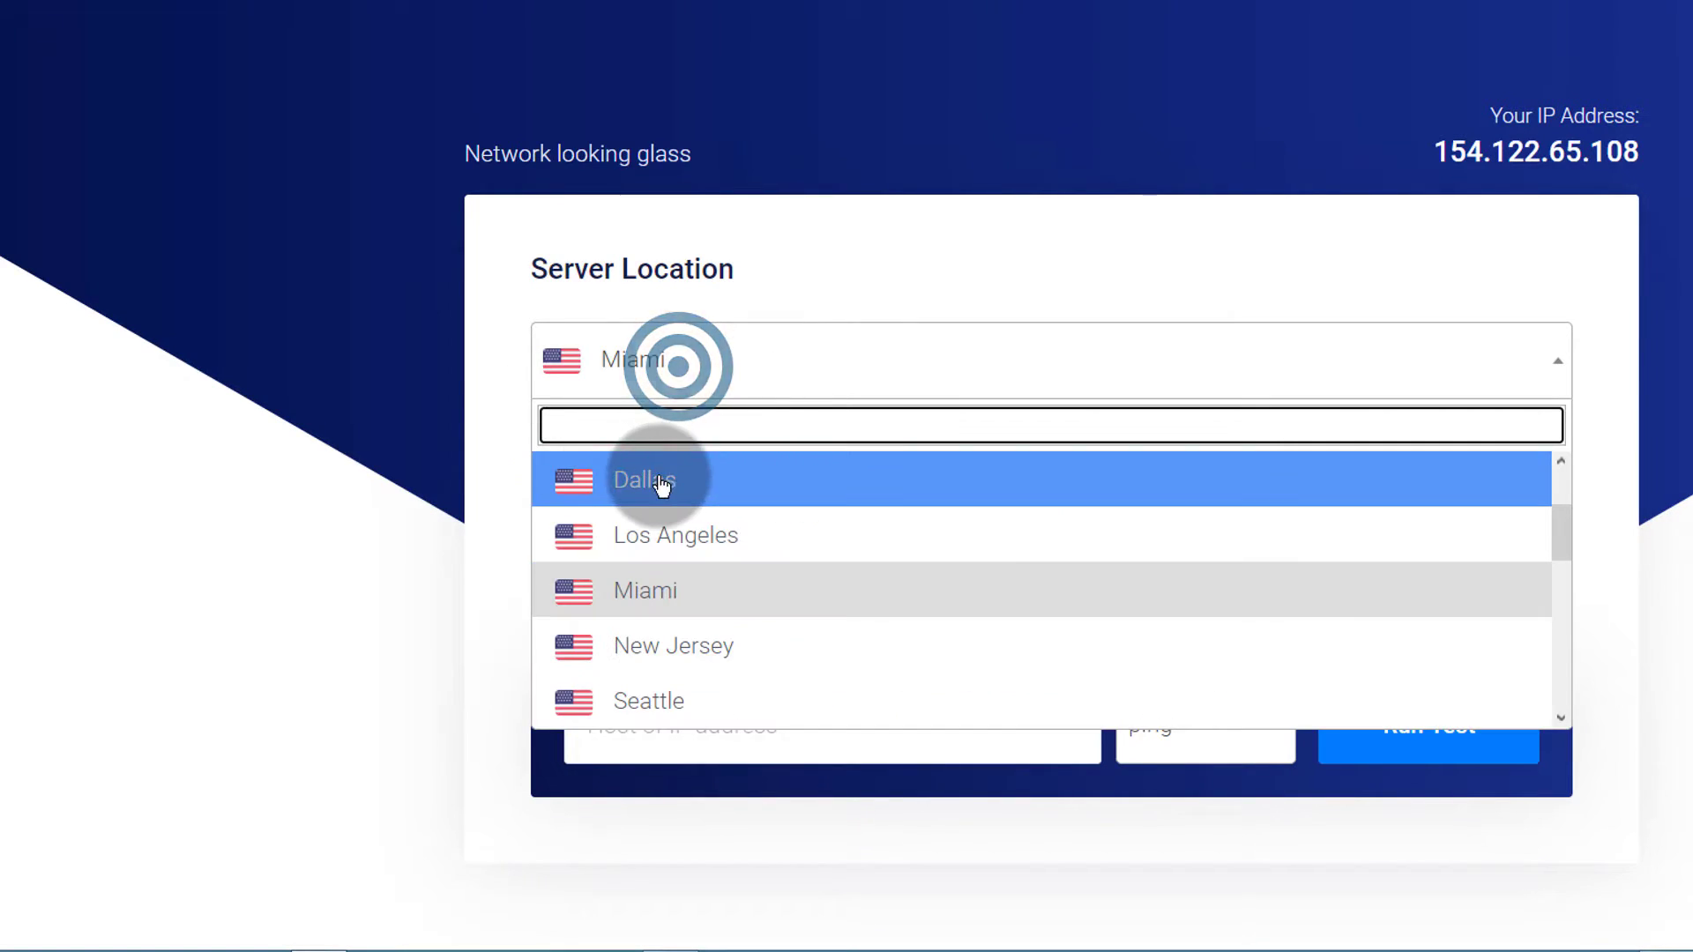
{"action": "left_click", "coordinate": [674, 361]}
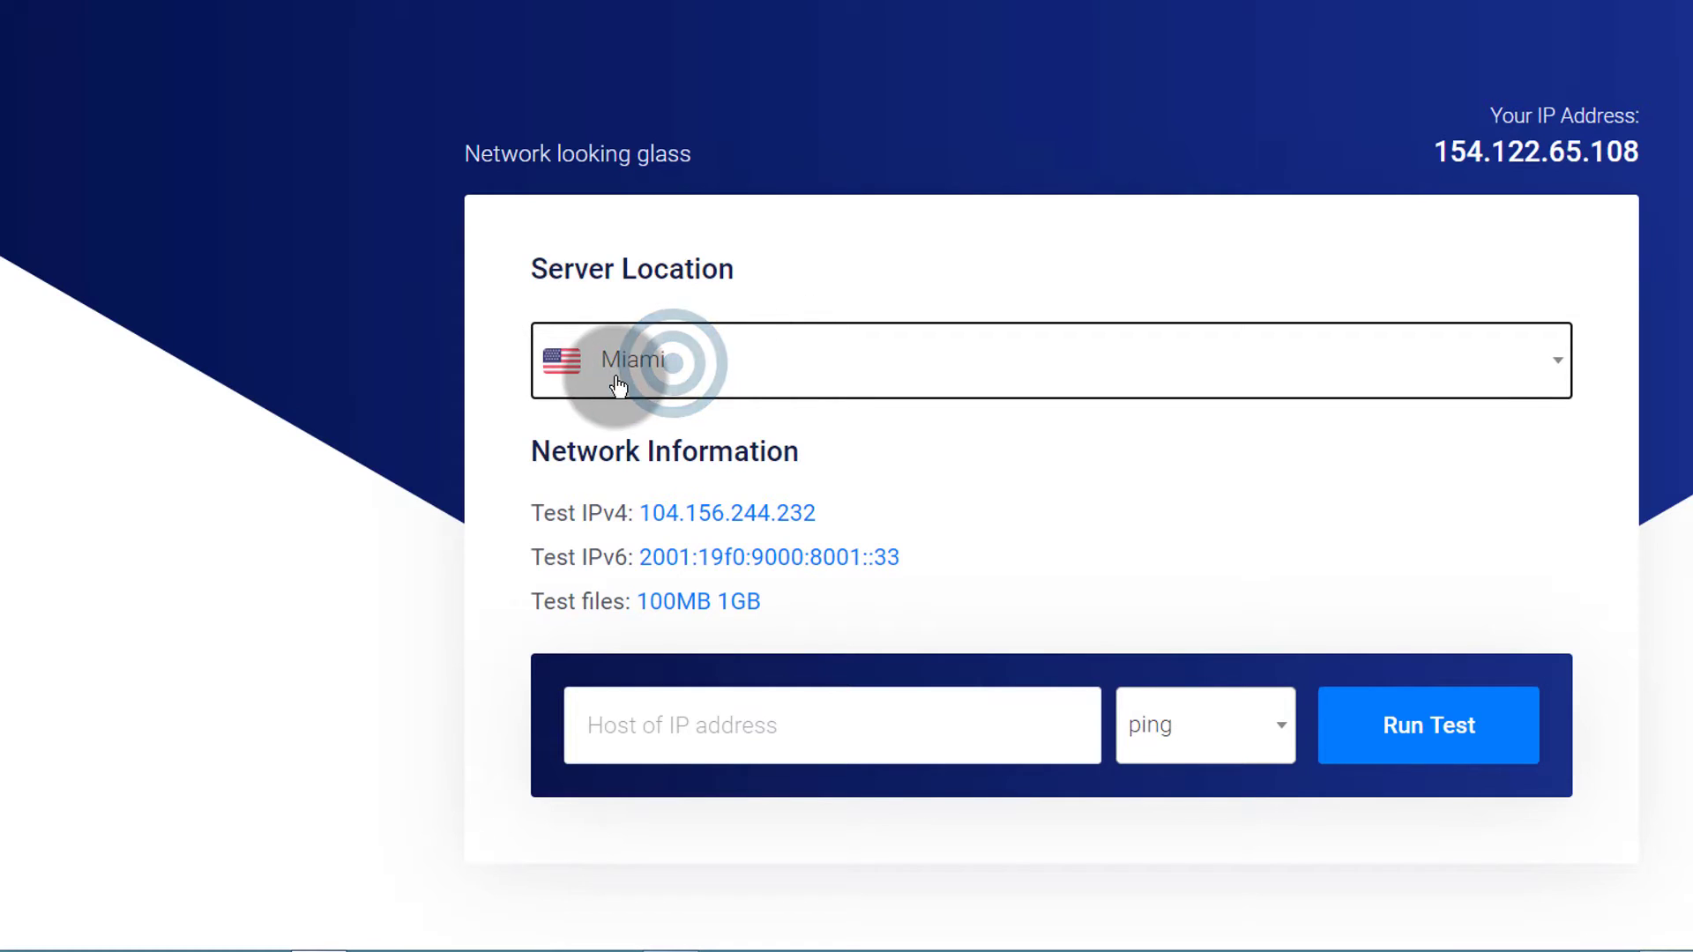
{"action": "left_click", "coordinate": [741, 520]}
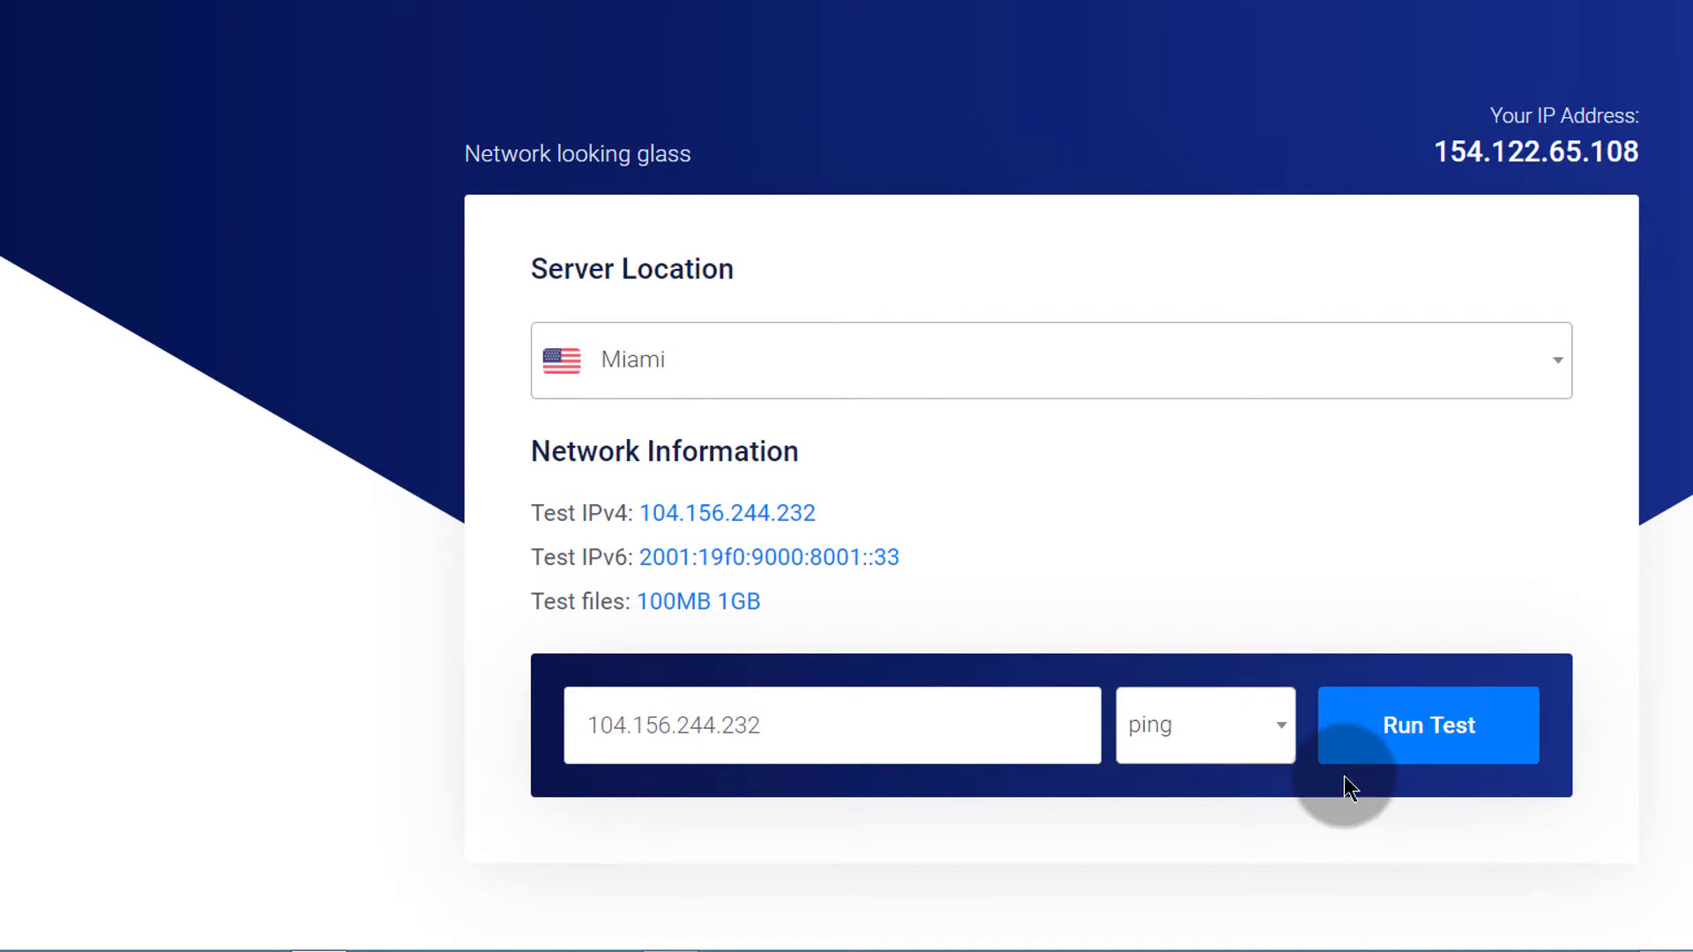
{"action": "left_click", "coordinate": [1447, 737]}
{"action": "scroll", "coordinate": [936, 663], "scroll_direction": "down", "scroll_amount": 1}
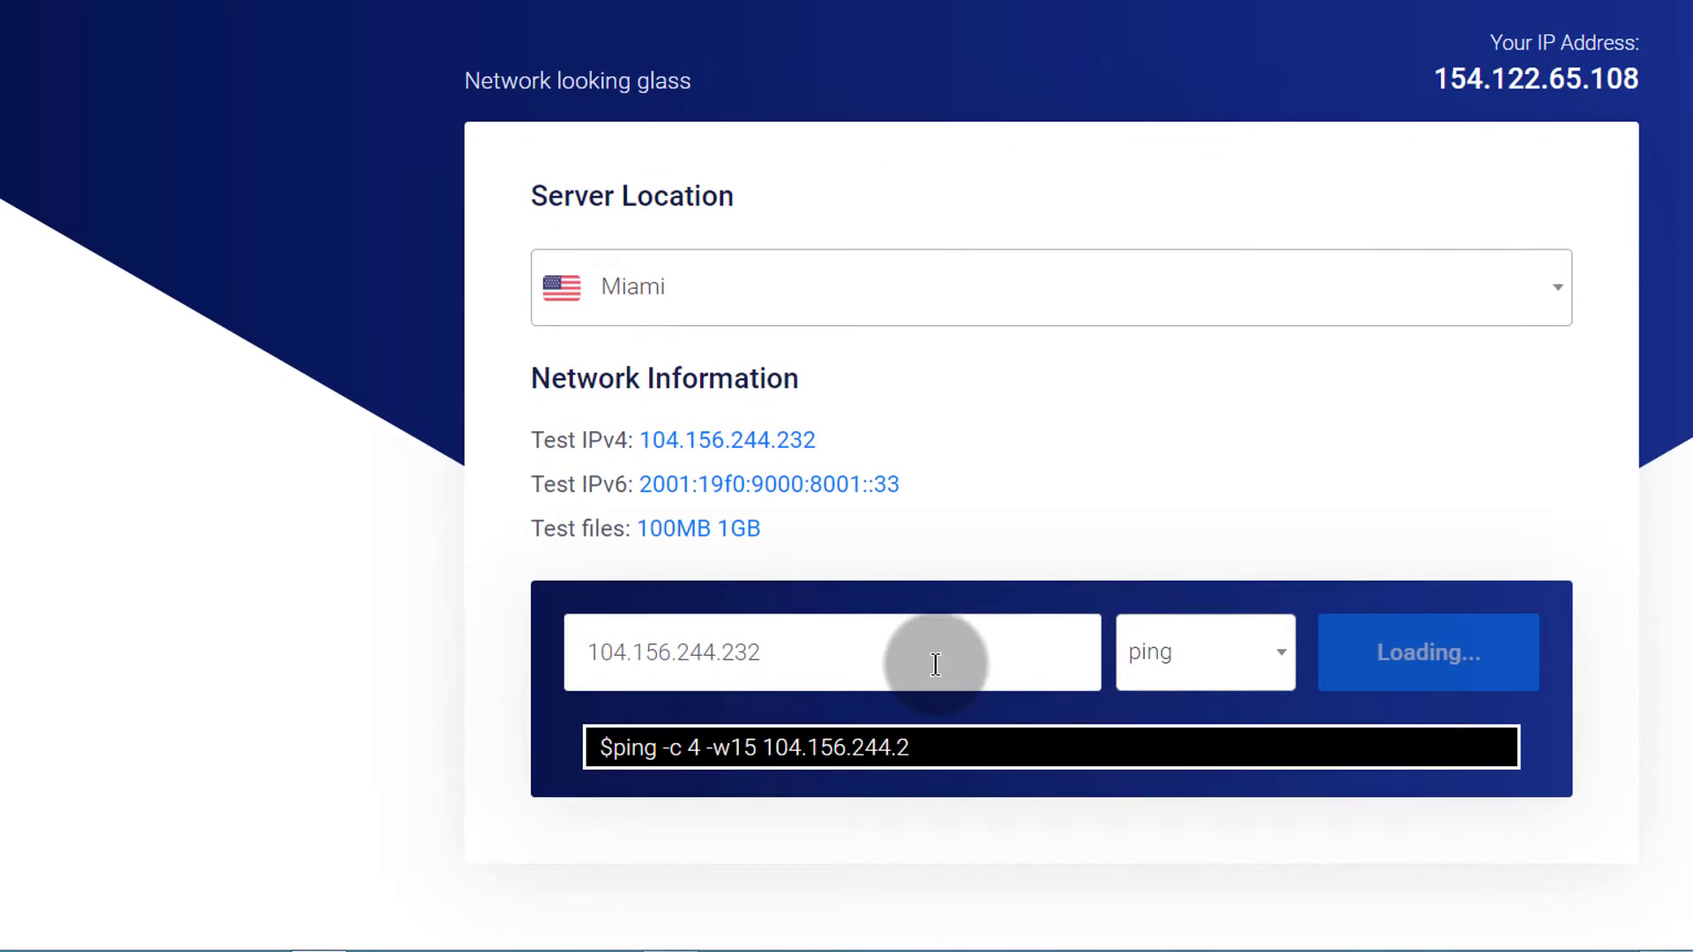
{"action": "scroll", "coordinate": [1126, 441], "scroll_direction": "down", "scroll_amount": 1}
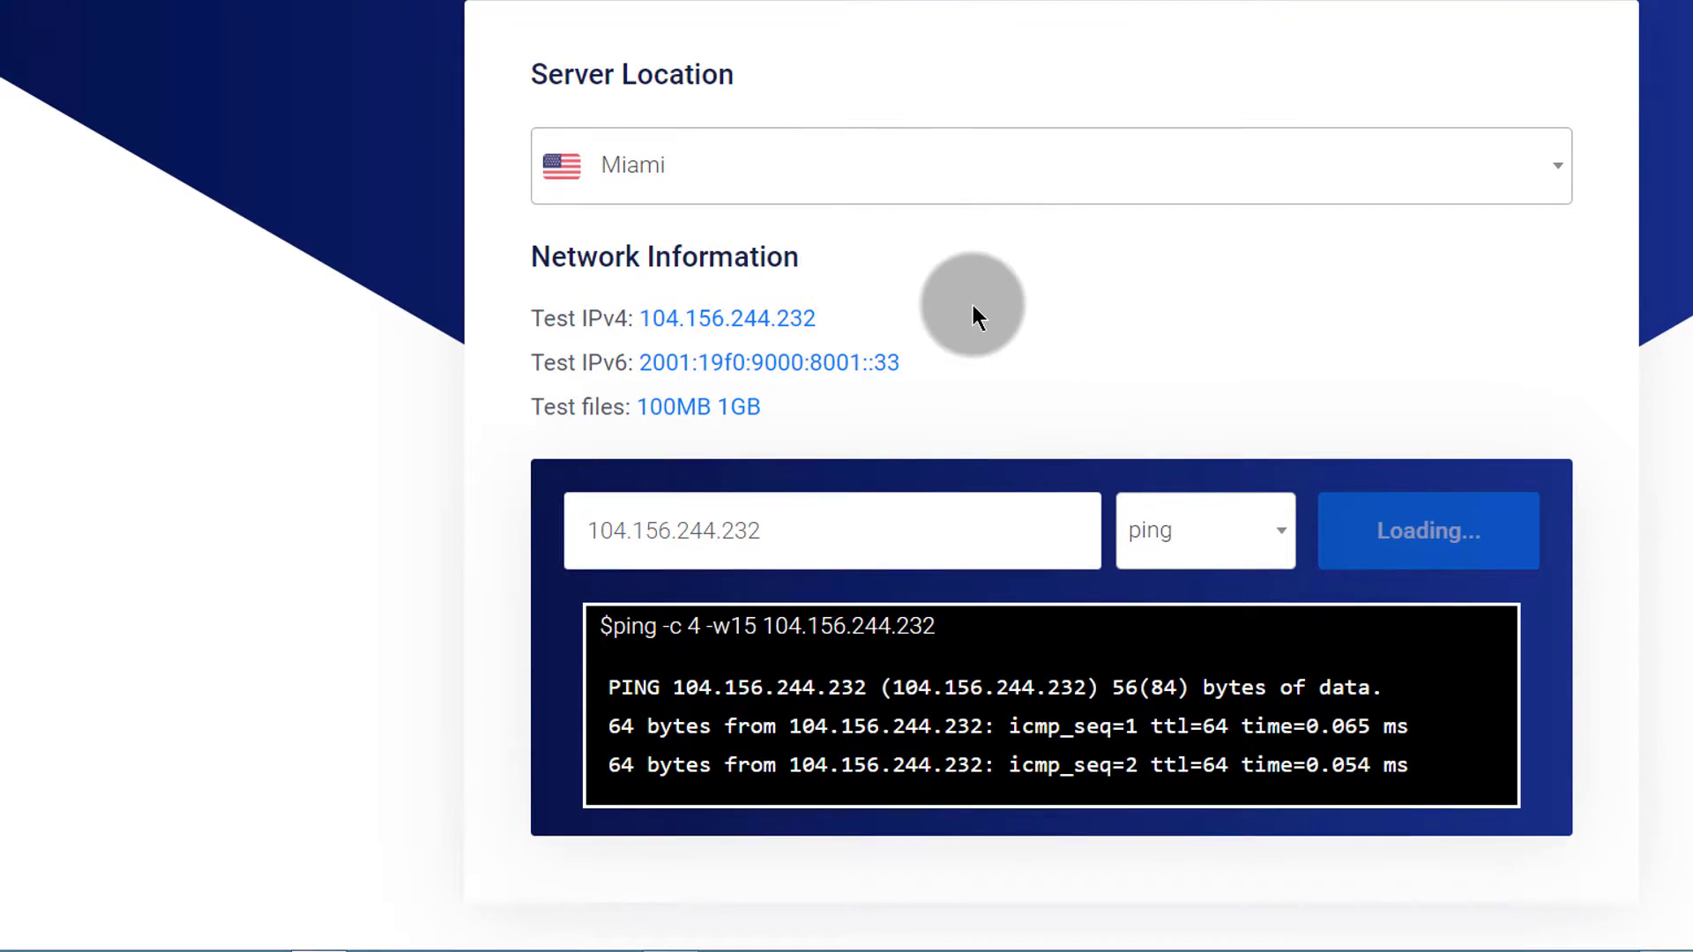
{"action": "scroll", "coordinate": [1005, 287], "scroll_direction": "down", "scroll_amount": 1}
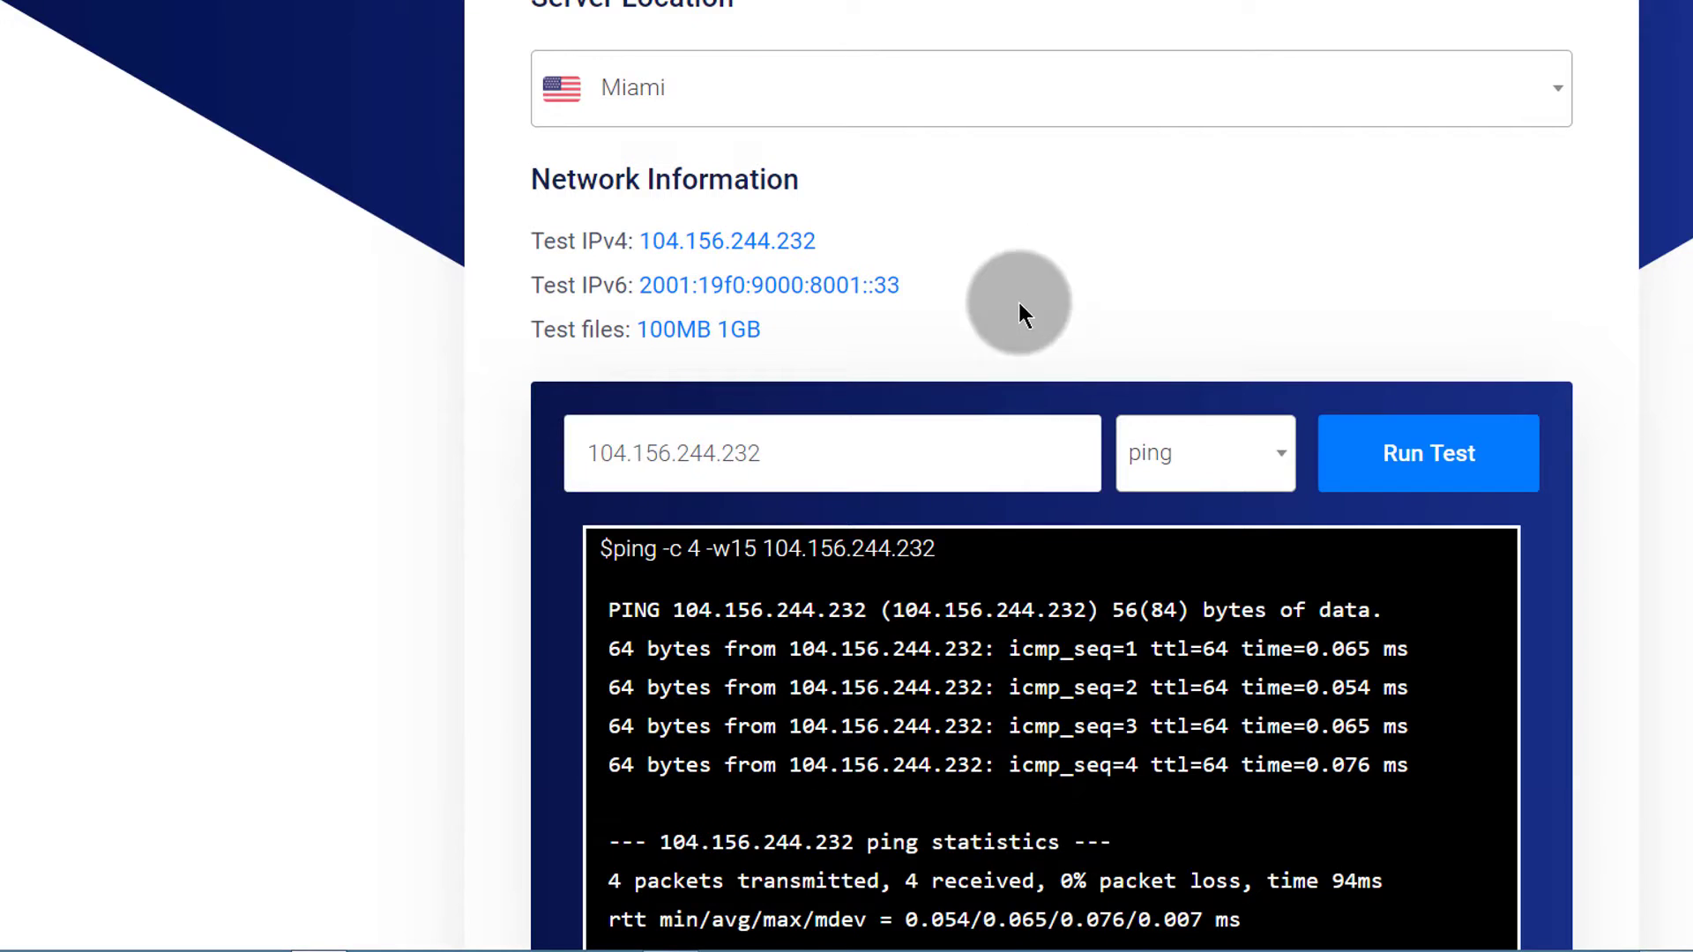
{"action": "scroll", "coordinate": [1458, 485], "scroll_direction": "down", "scroll_amount": 2}
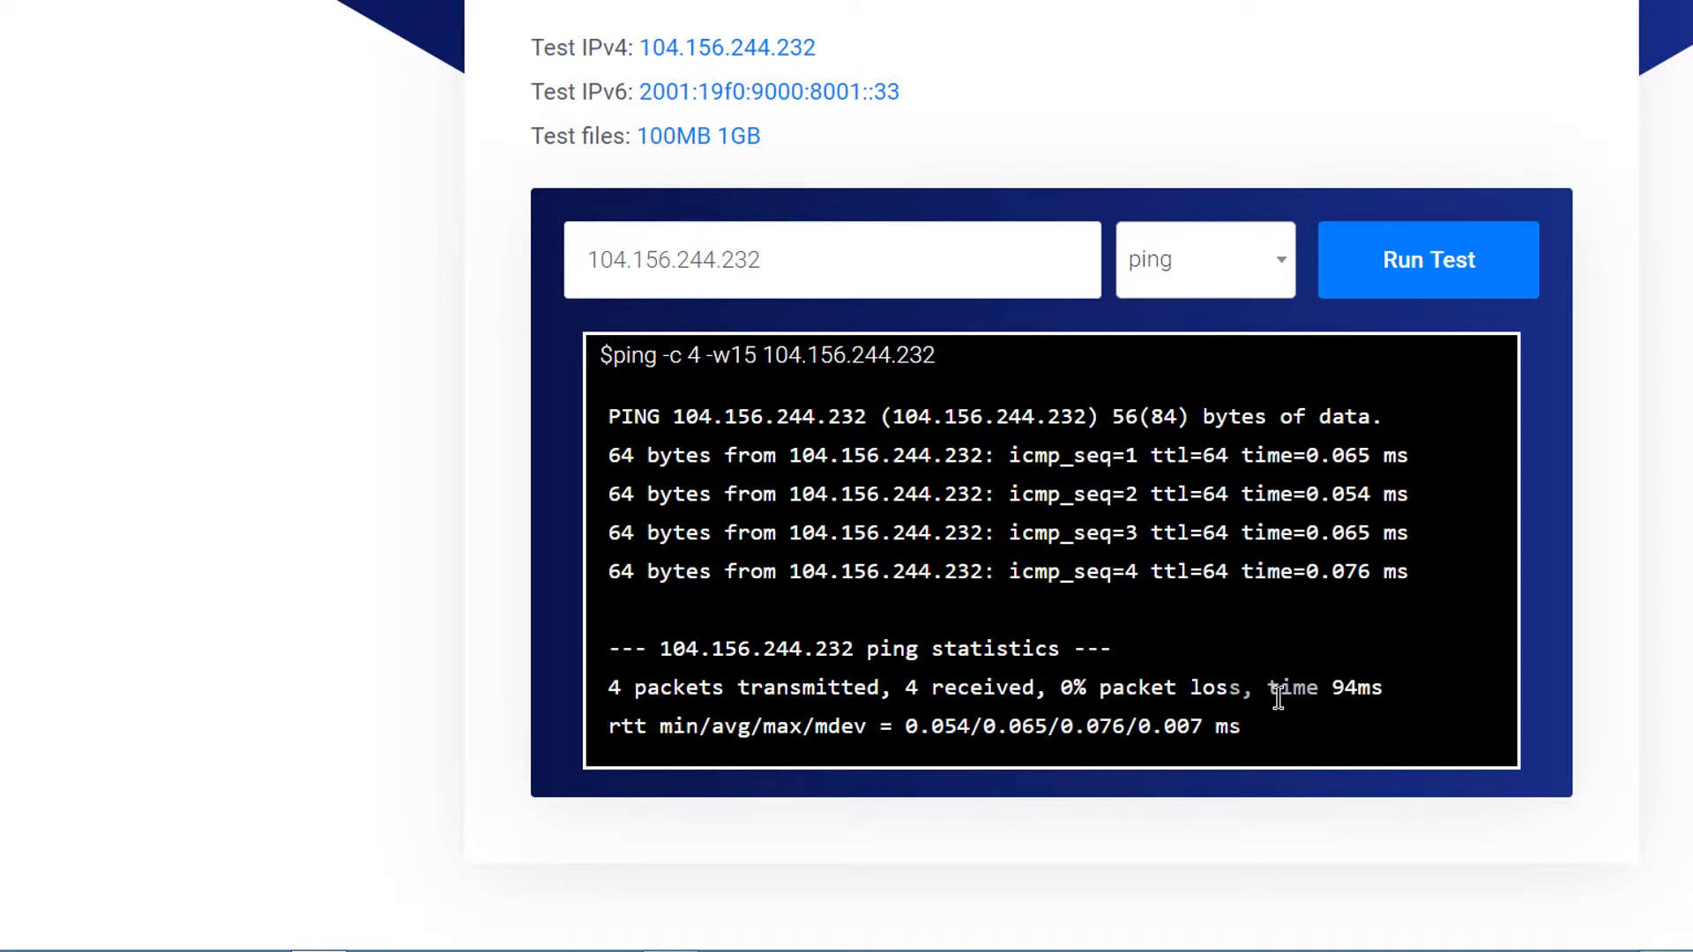
{"action": "scroll", "coordinate": [943, 225], "scroll_direction": "up", "scroll_amount": 5}
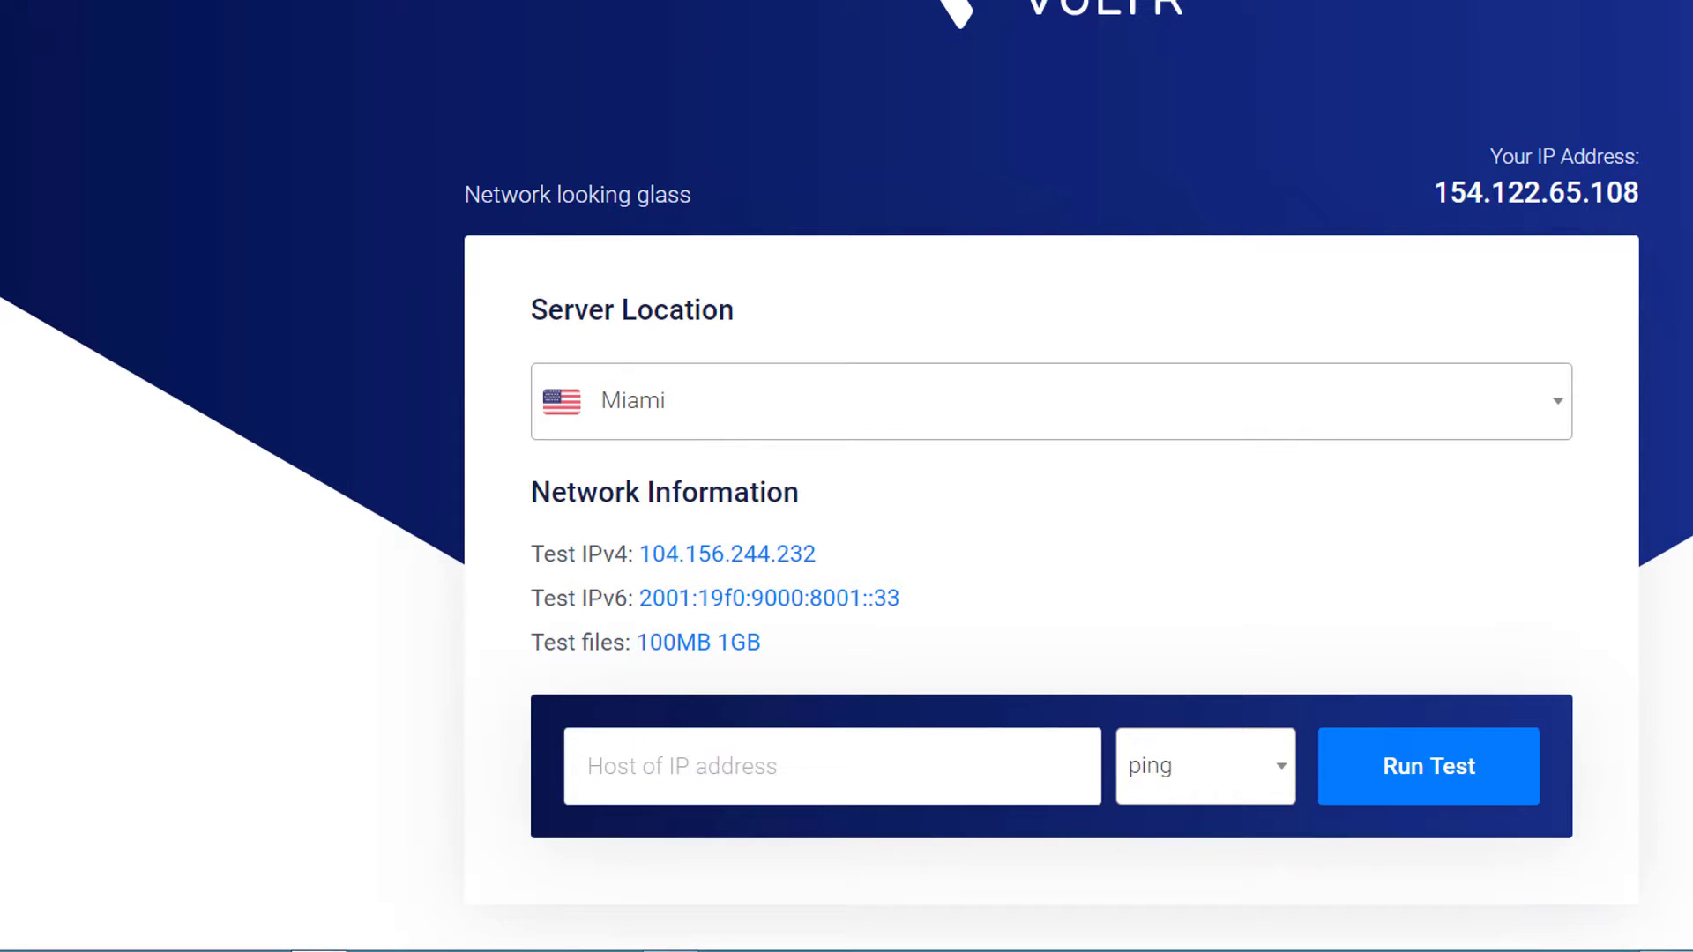
Switch the looking glass to Atlanta and ping its test IPv4 address.
{"action": "left_click", "coordinate": [710, 409]}
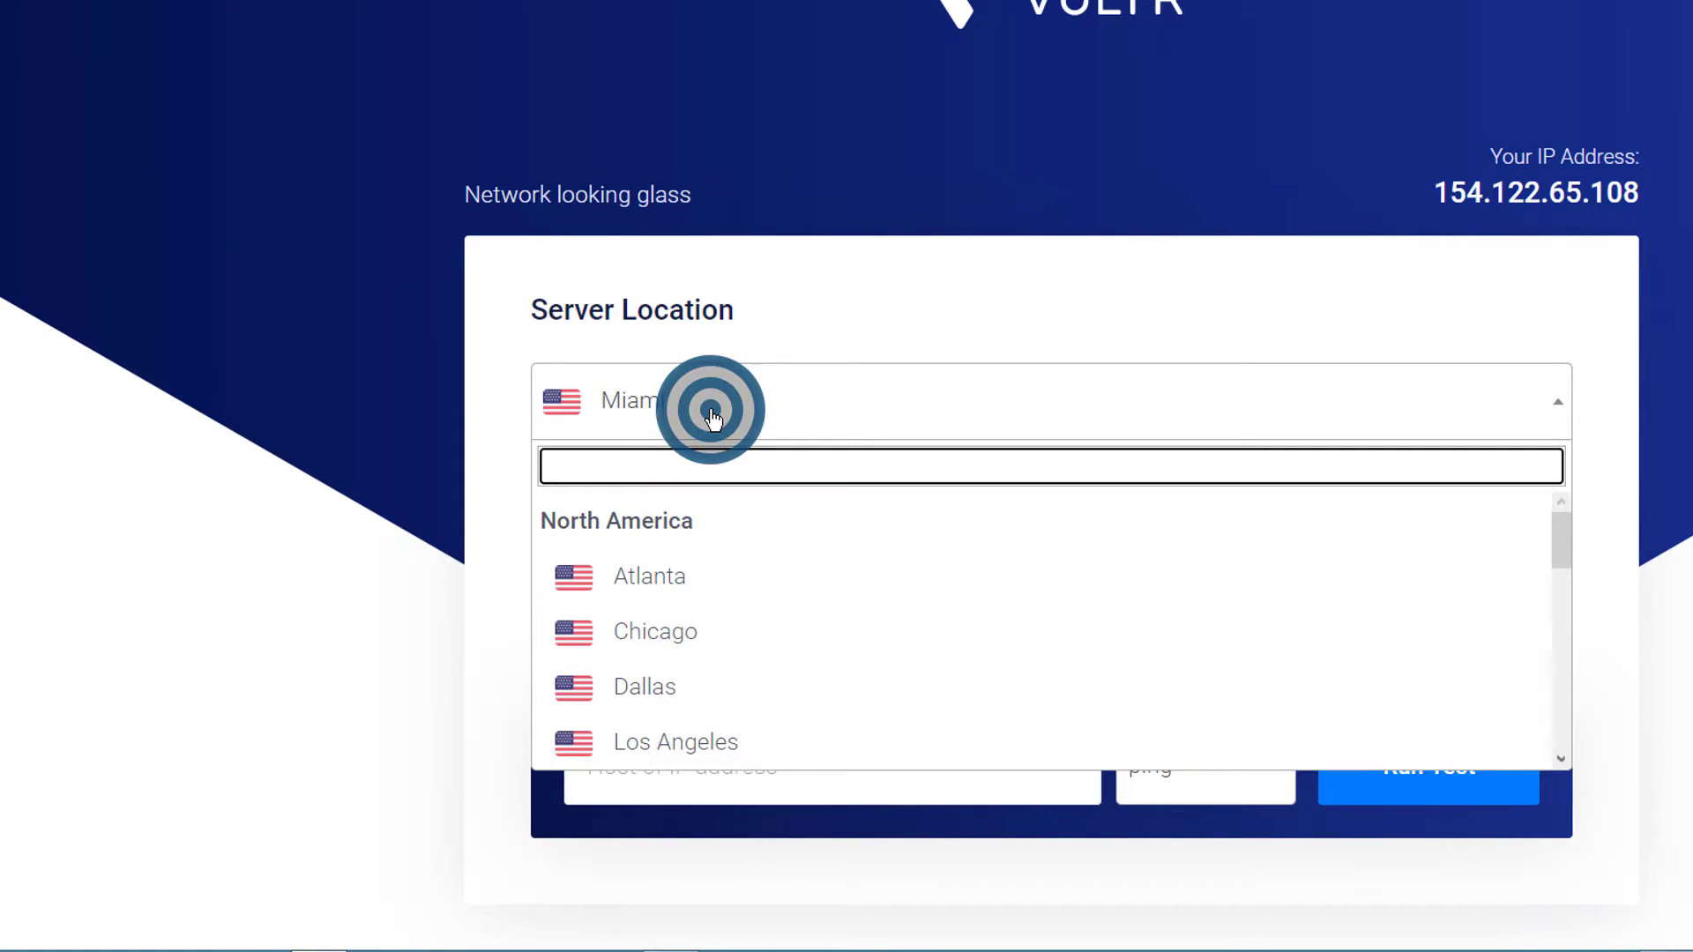
{"action": "left_click", "coordinate": [661, 574]}
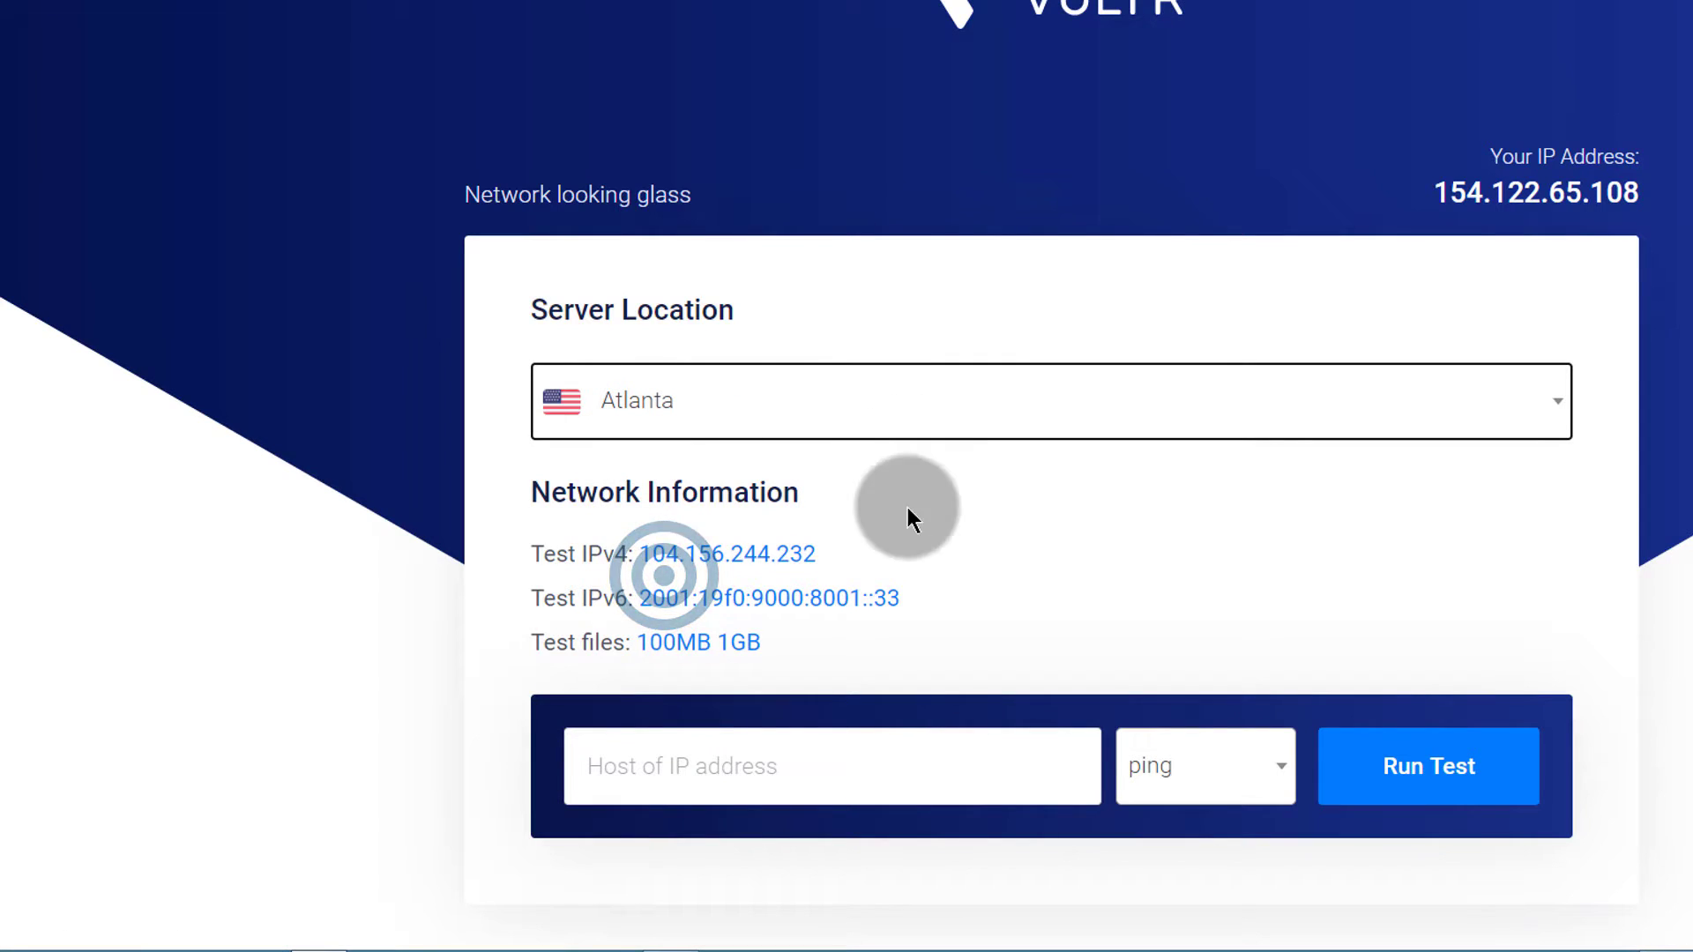
{"action": "left_click", "coordinate": [697, 563]}
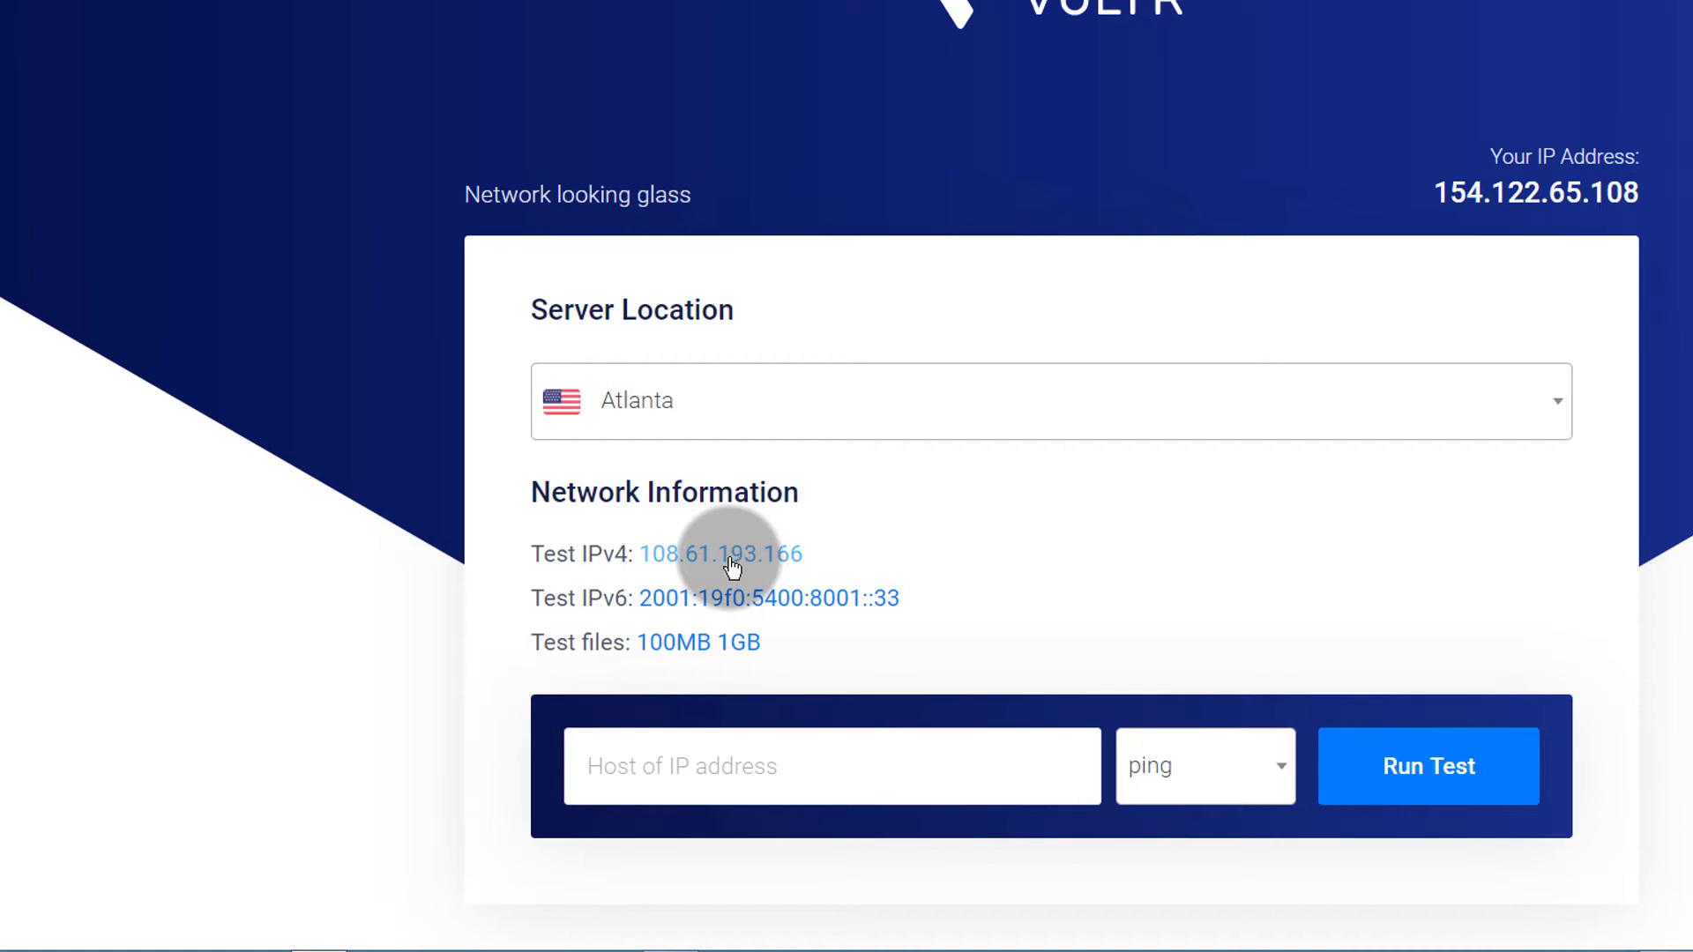
{"action": "scroll", "coordinate": [1035, 495], "scroll_direction": "down", "scroll_amount": 1}
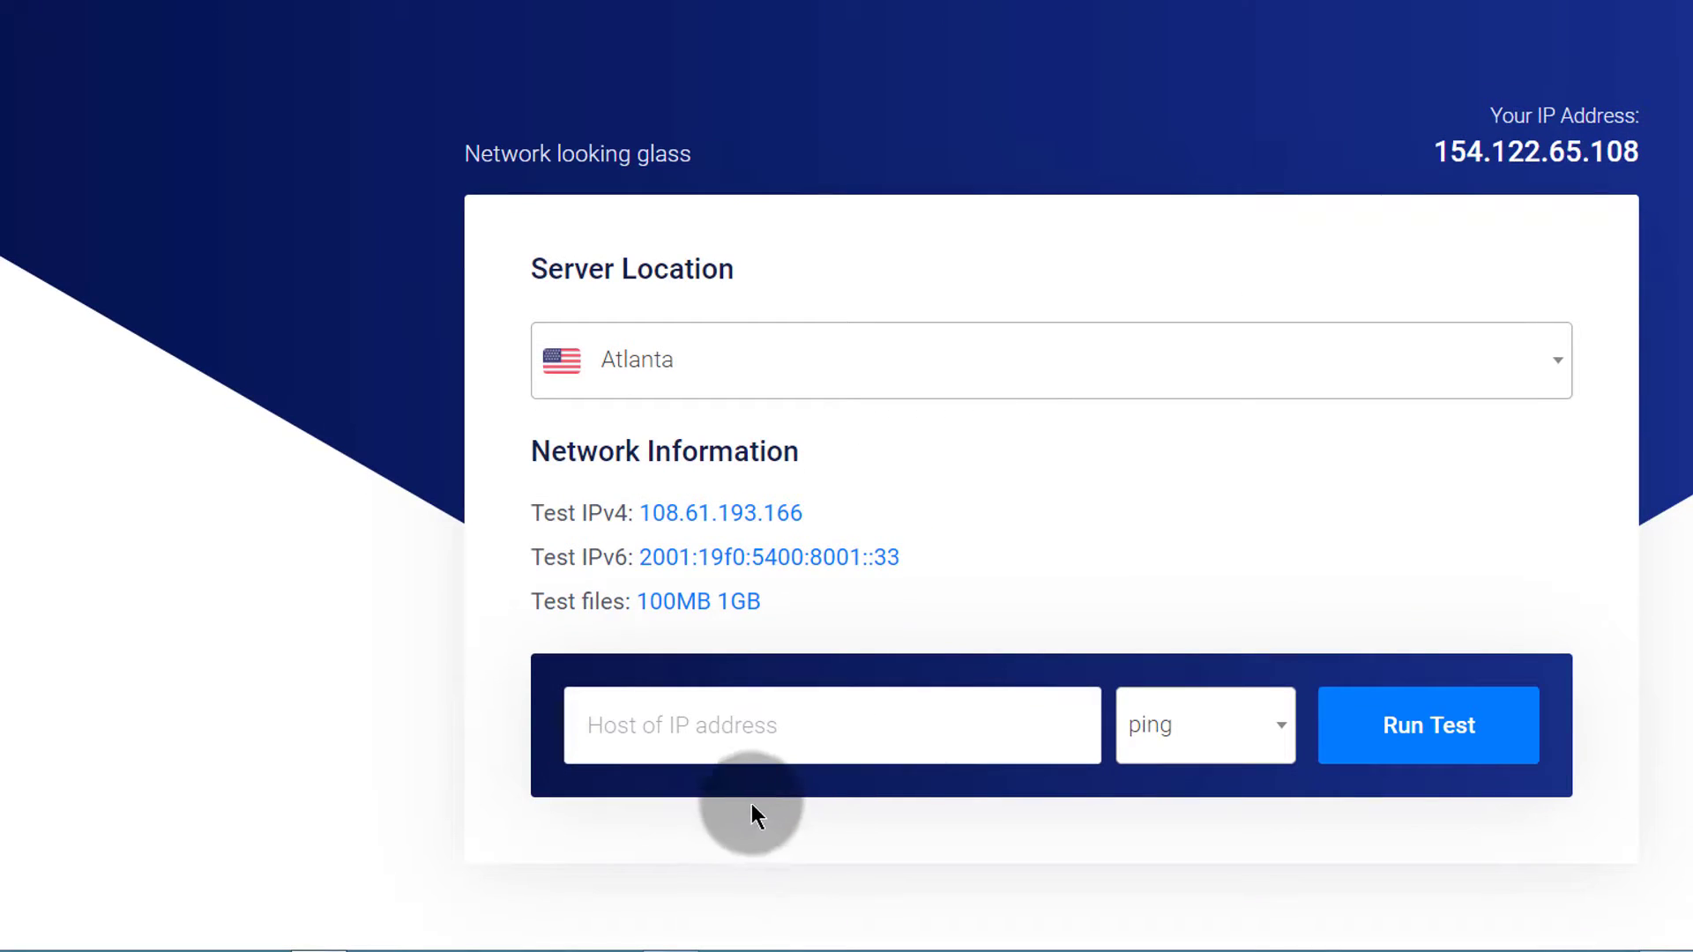
{"action": "left_click", "coordinate": [714, 522]}
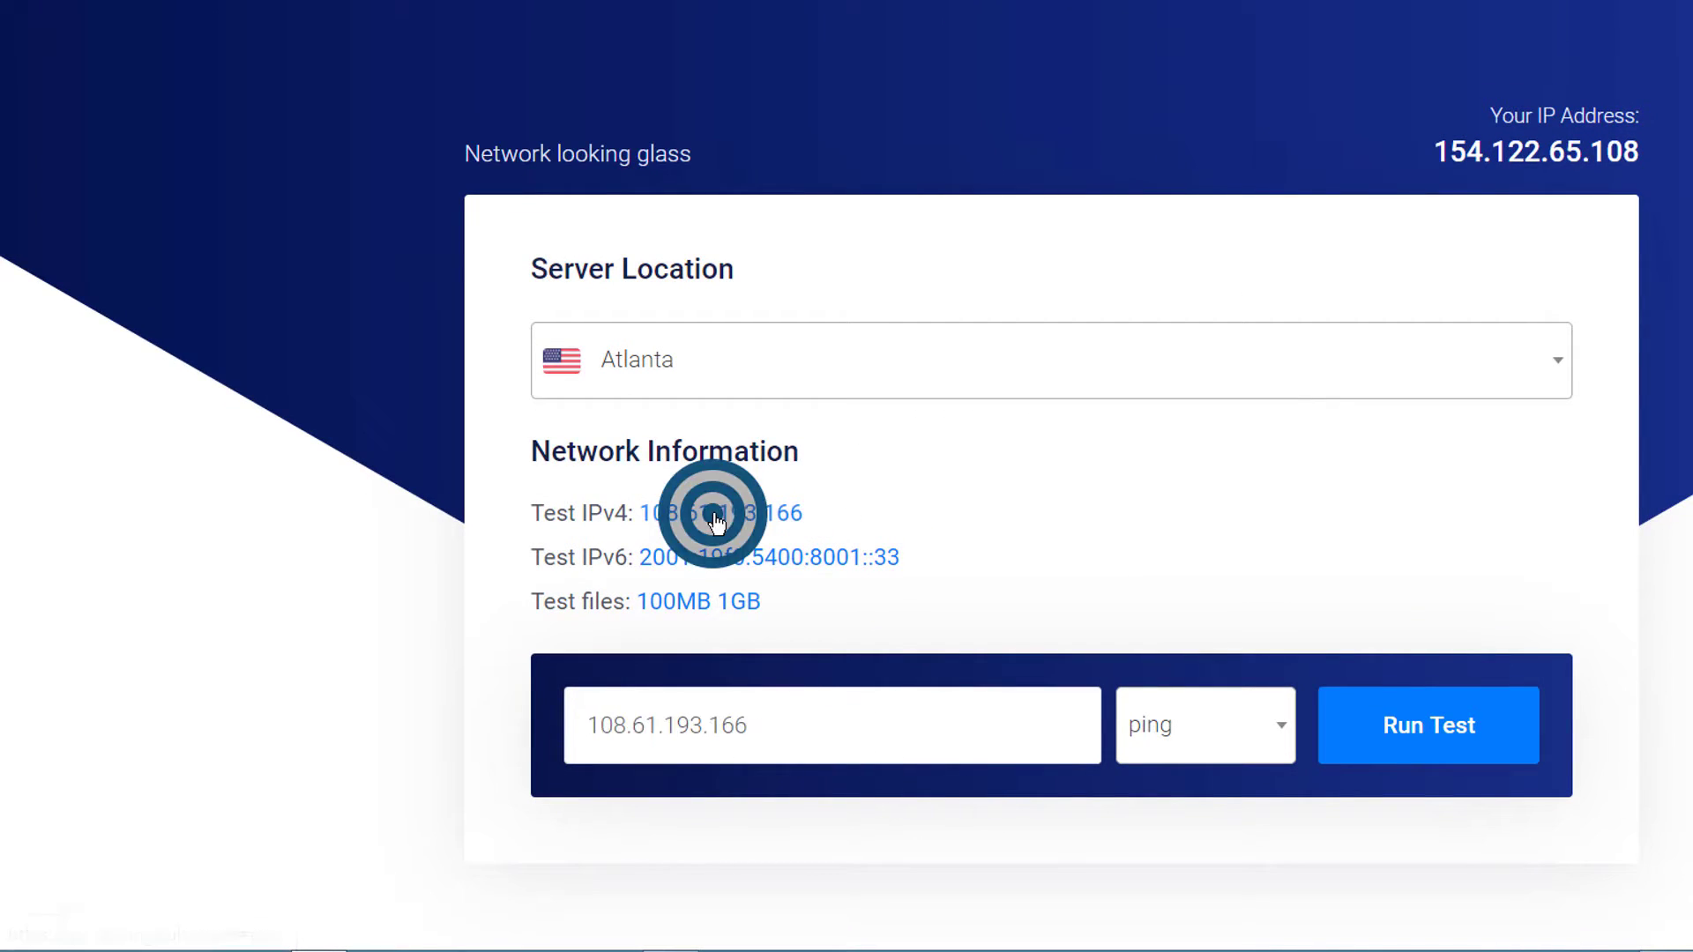
{"action": "left_click", "coordinate": [1419, 723]}
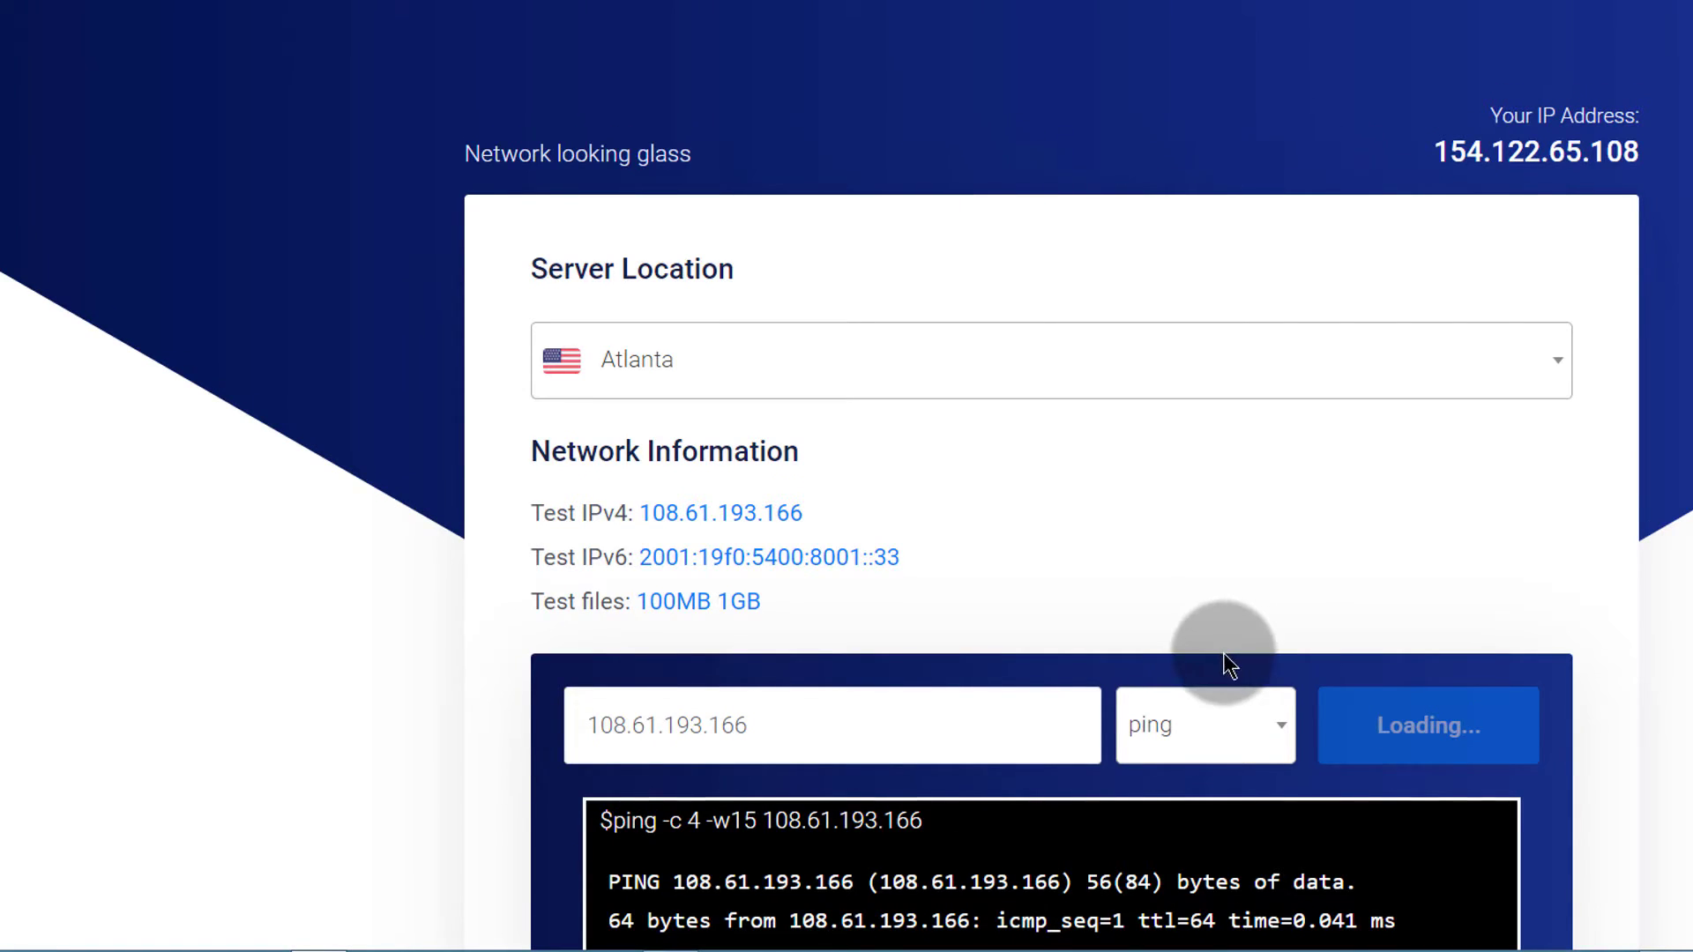
Review the 112 ms total ping time, then reload the looking glass page.
{"action": "scroll", "coordinate": [1220, 661], "scroll_direction": "down", "scroll_amount": 3}
{"action": "scroll", "coordinate": [1278, 538], "scroll_direction": "down", "scroll_amount": 3}
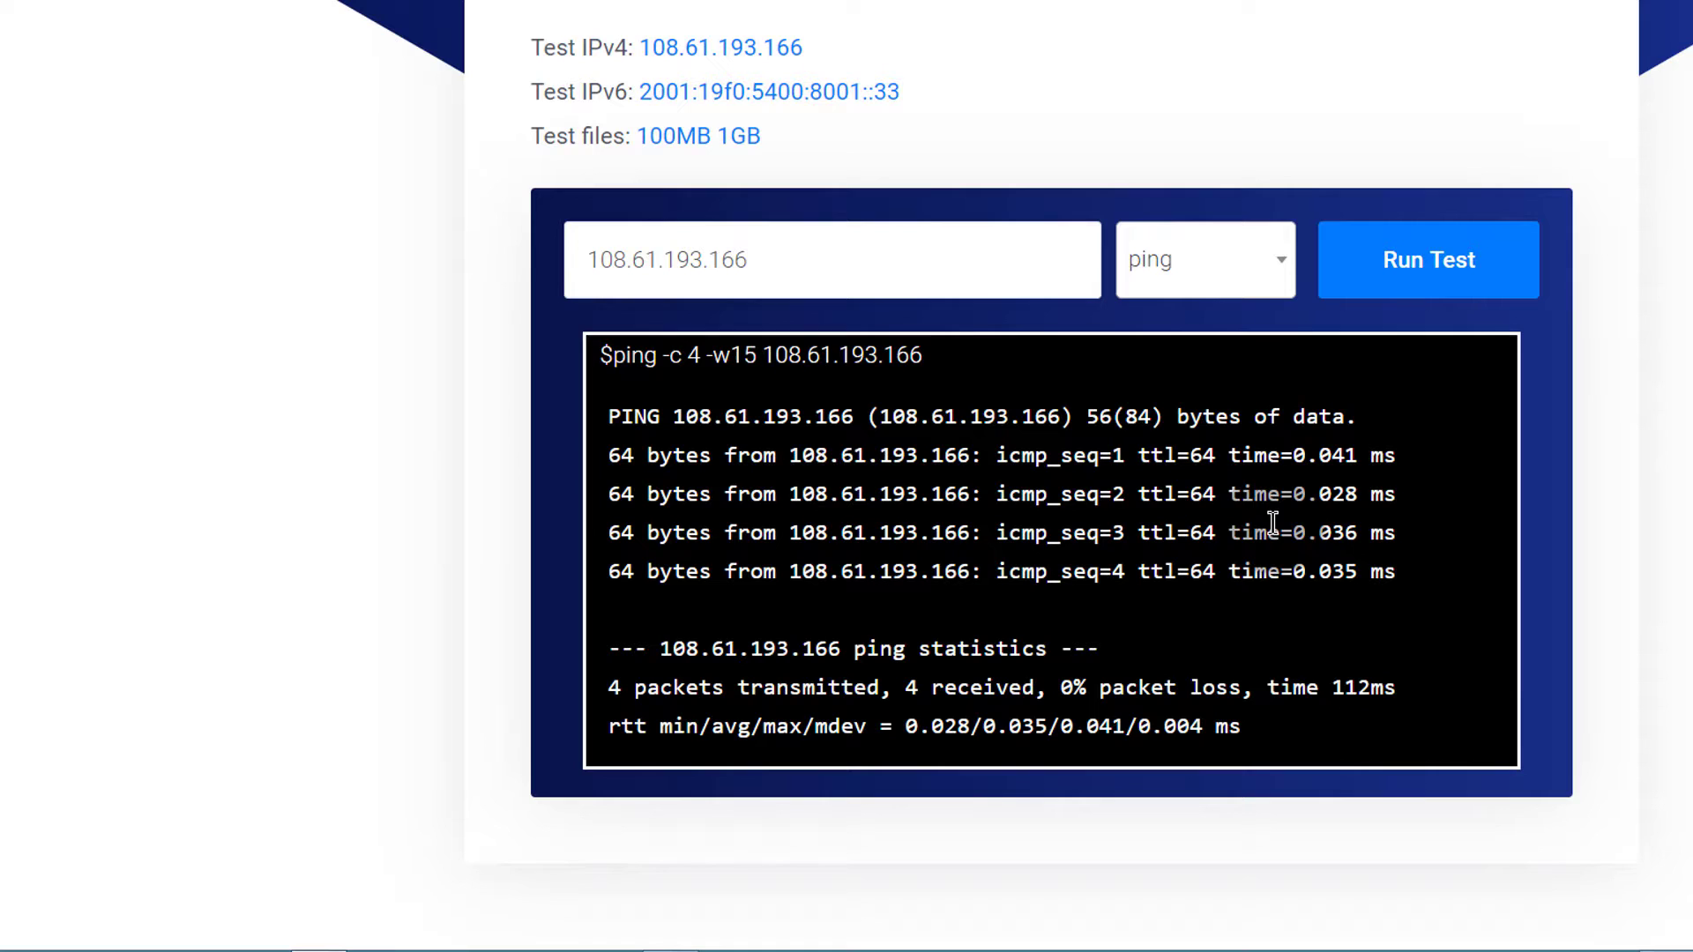
{"action": "double_click", "coordinate": [1365, 687]}
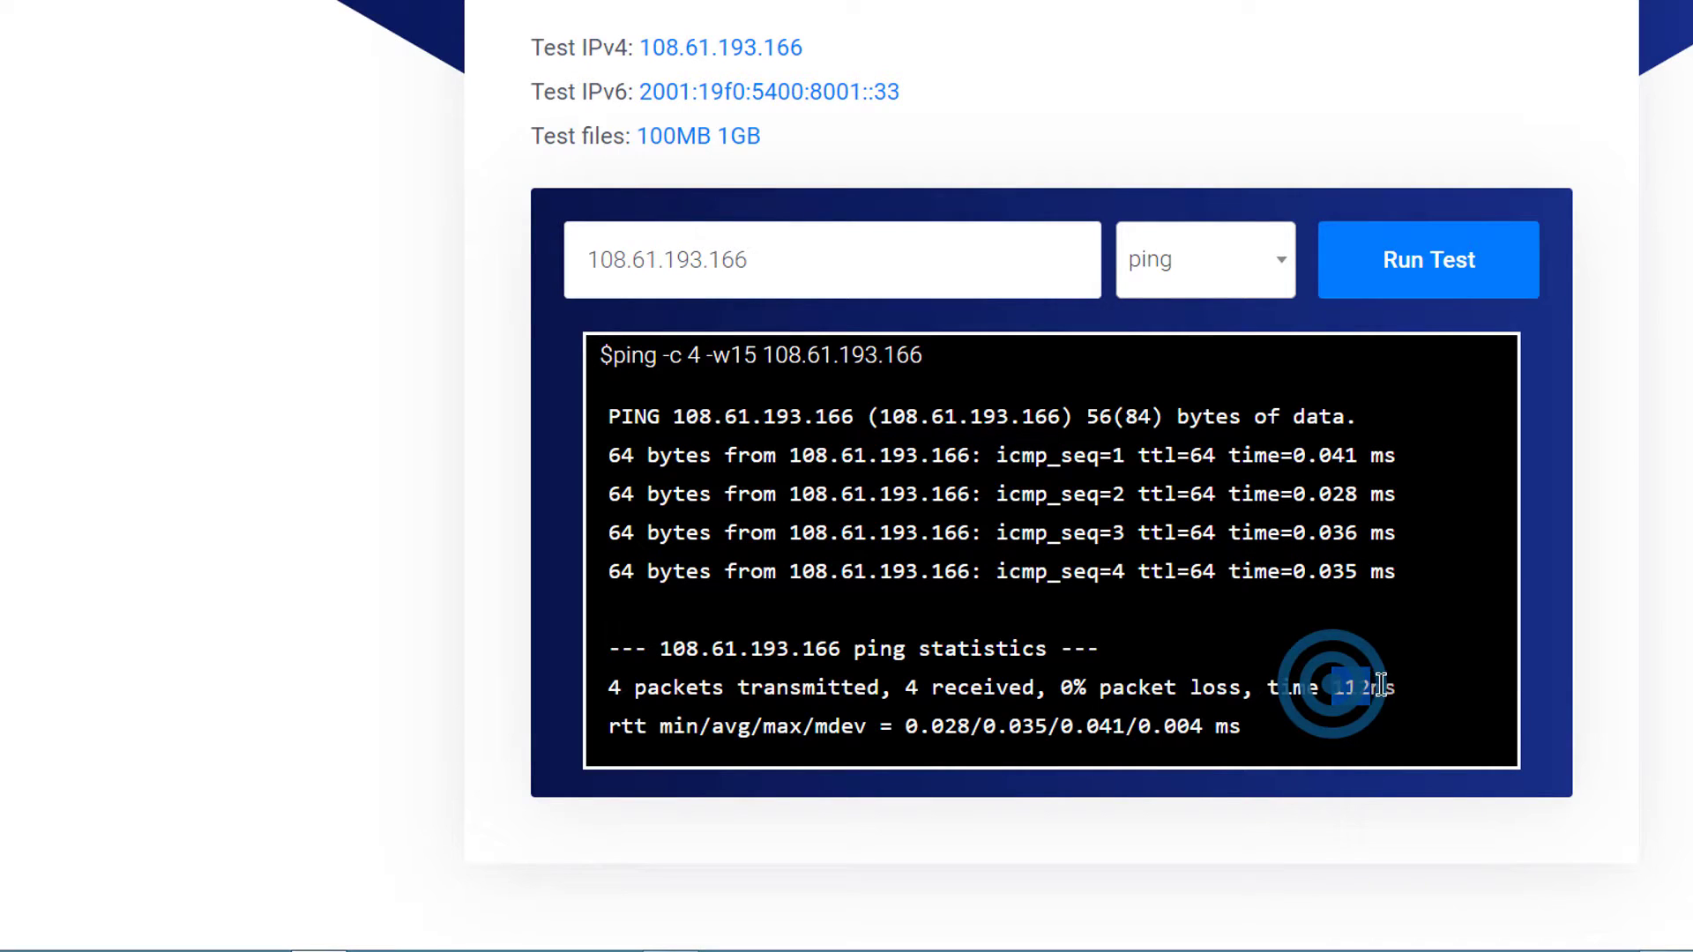
{"action": "scroll", "coordinate": [1622, 587], "scroll_direction": "up", "scroll_amount": 5}
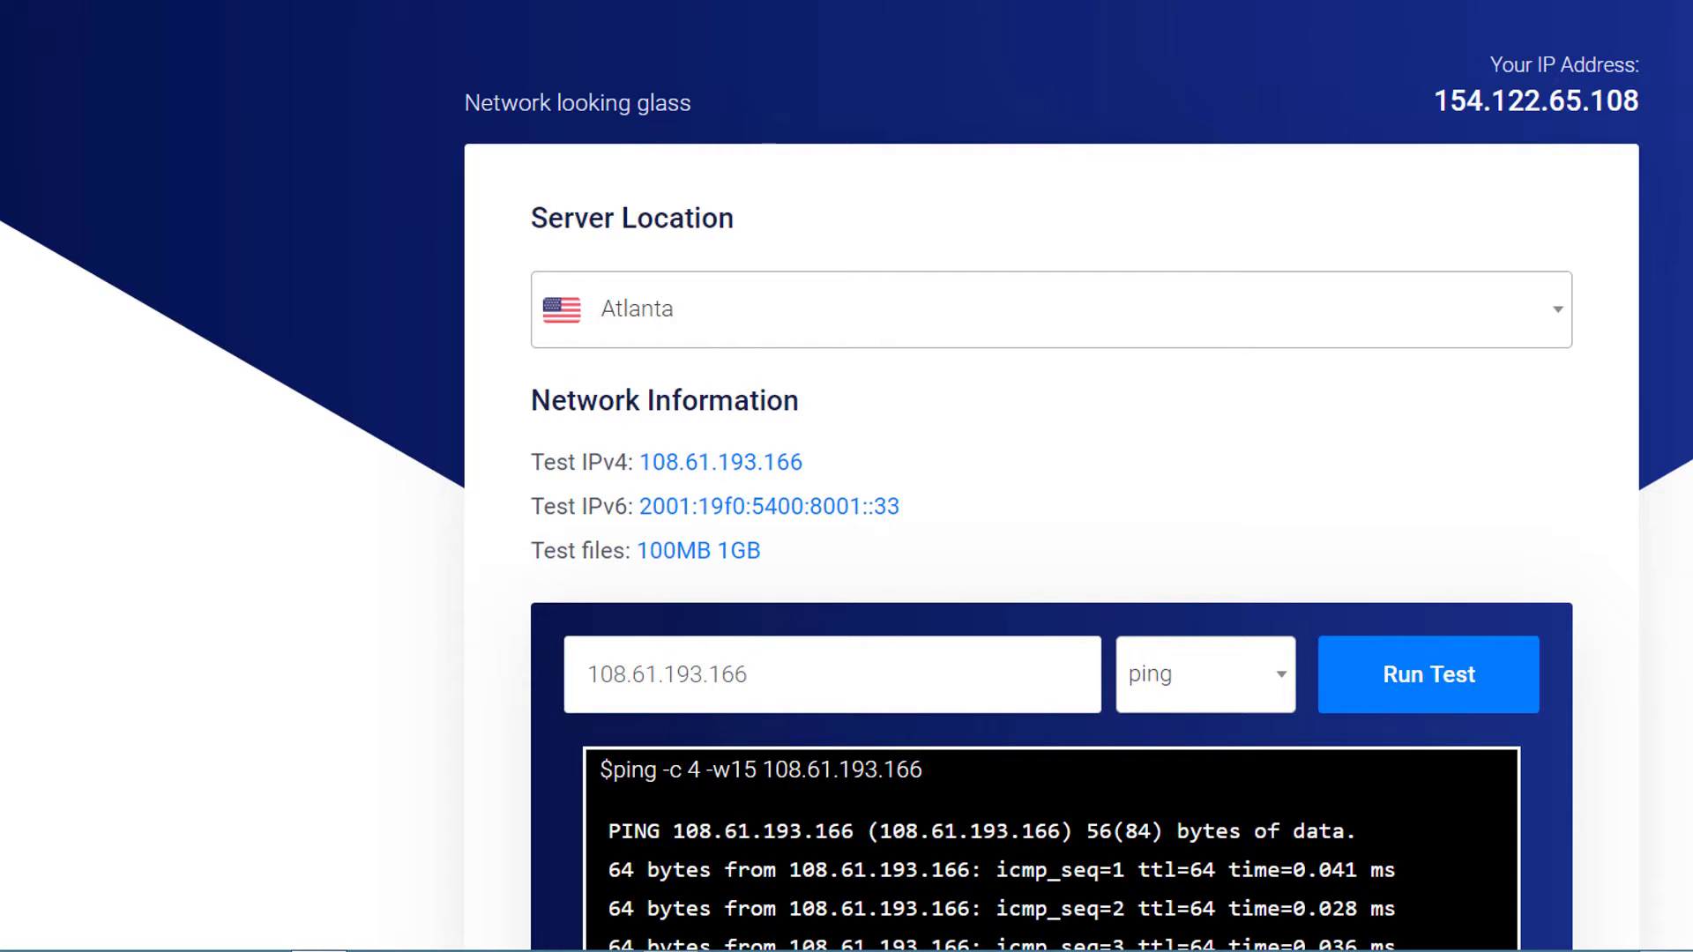
{"action": "key", "text": "F5"}
{"action": "left_click", "coordinate": [652, 371]}
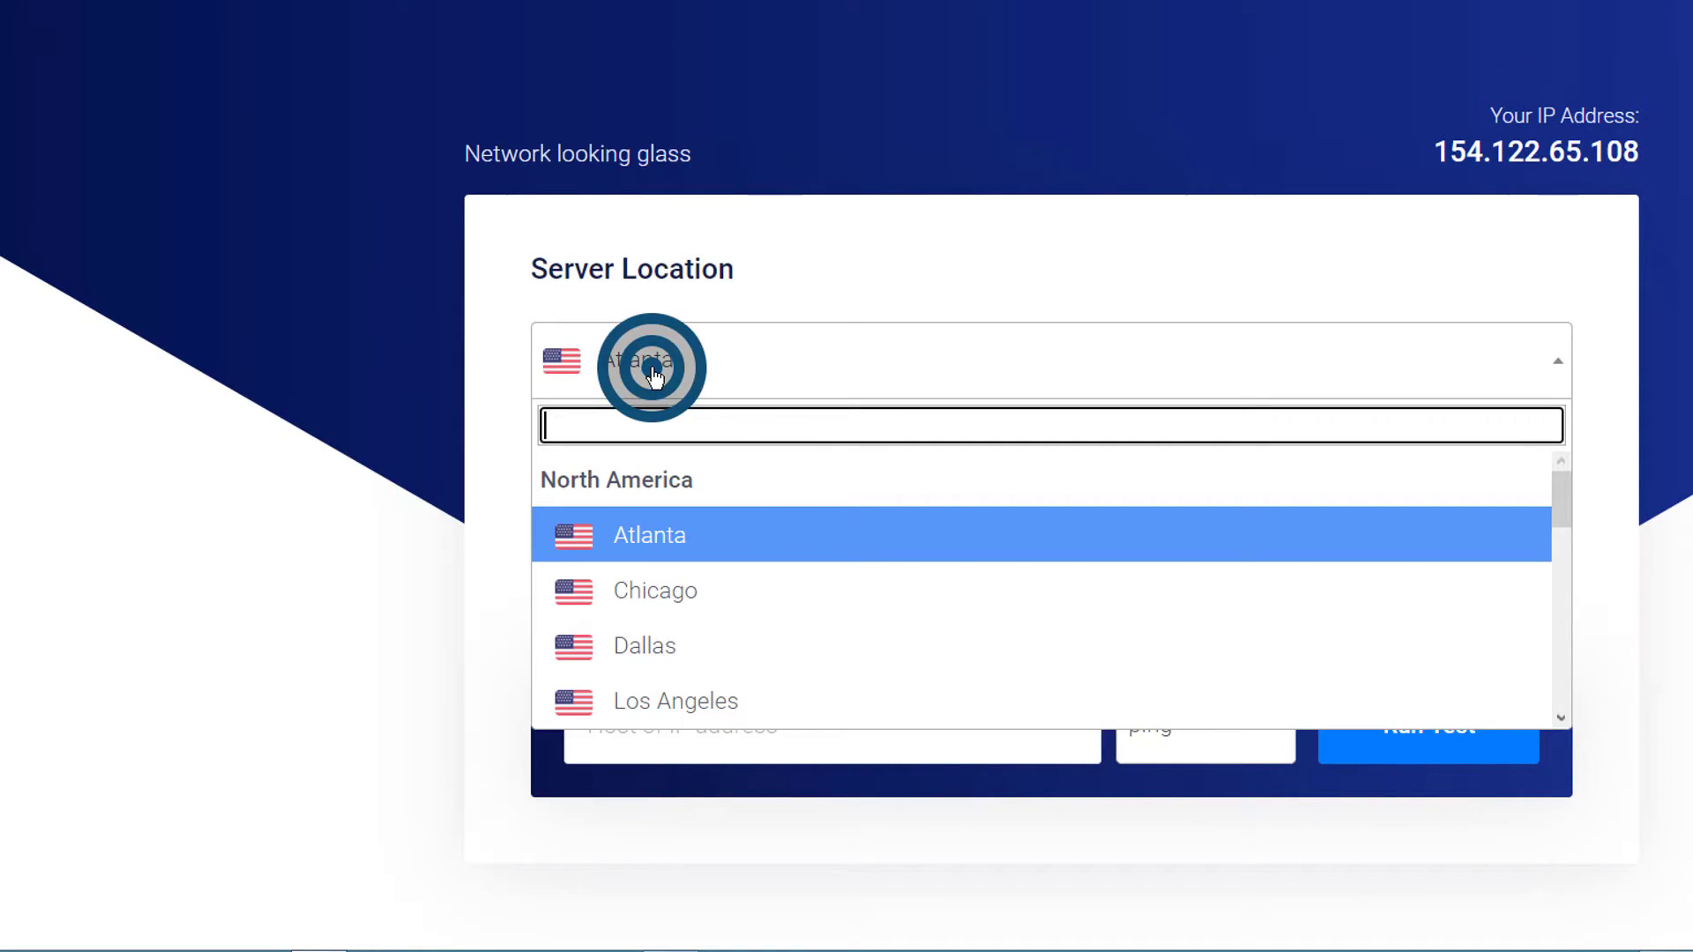
Switch the looking glass to Seattle and ping its test IPv4 108.61.194.105.
{"action": "scroll", "coordinate": [718, 597], "scroll_direction": "down", "scroll_amount": 4}
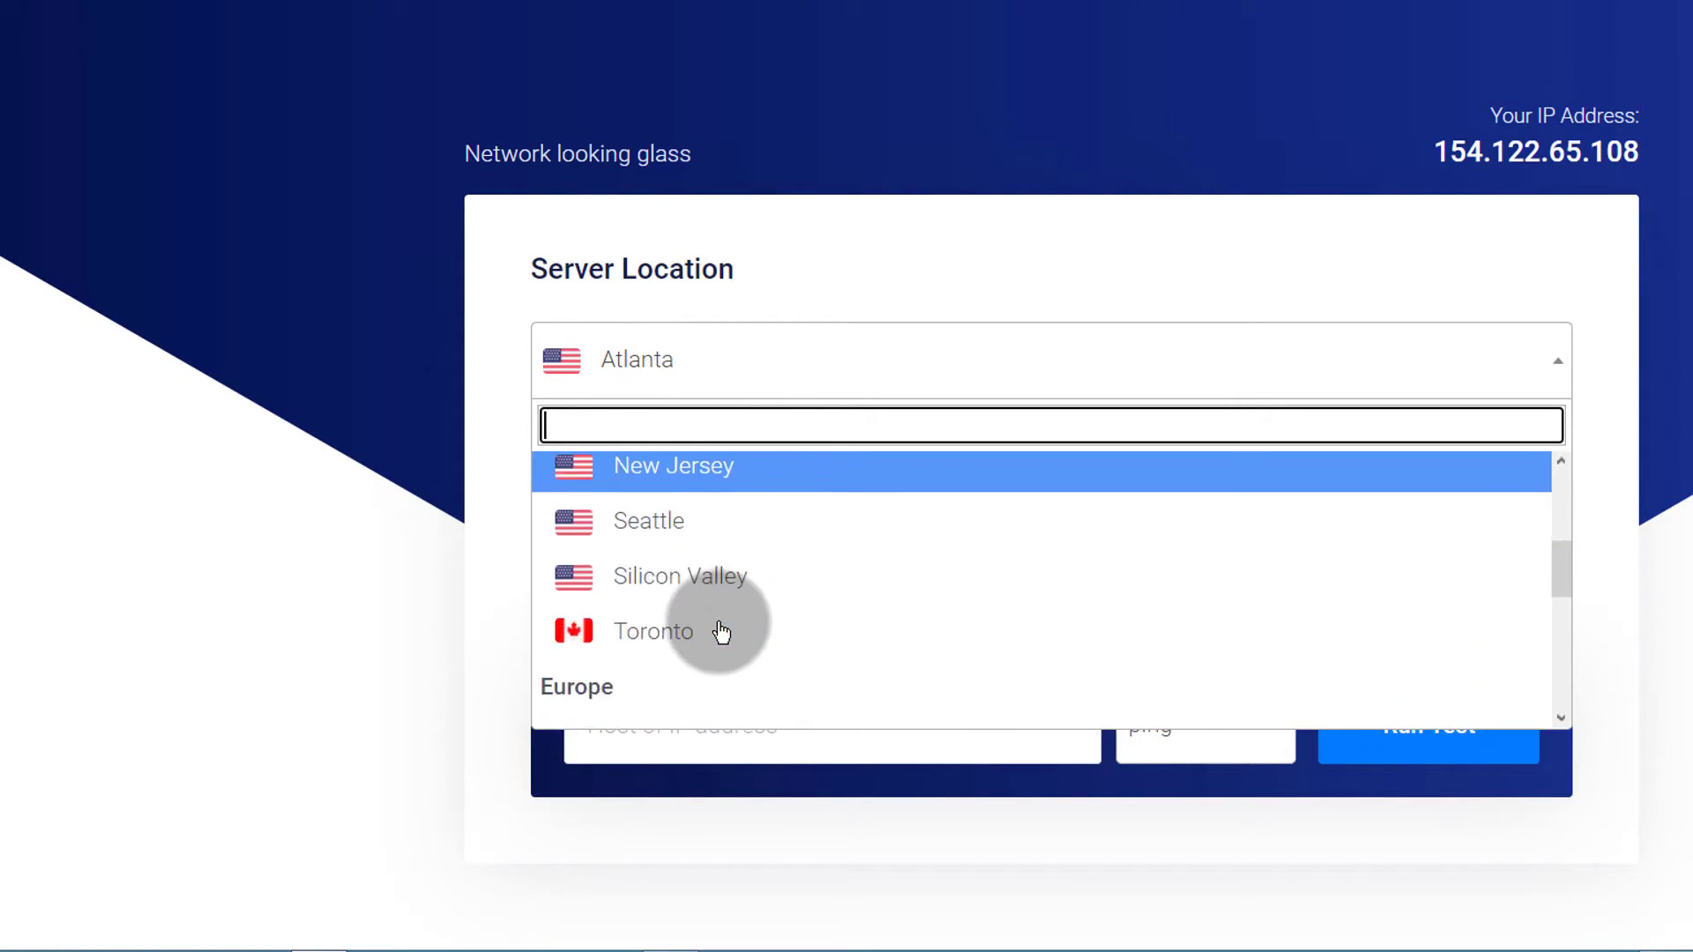
{"action": "scroll", "coordinate": [717, 621], "scroll_direction": "down", "scroll_amount": 1}
{"action": "scroll", "coordinate": [717, 628], "scroll_direction": "up", "scroll_amount": 3}
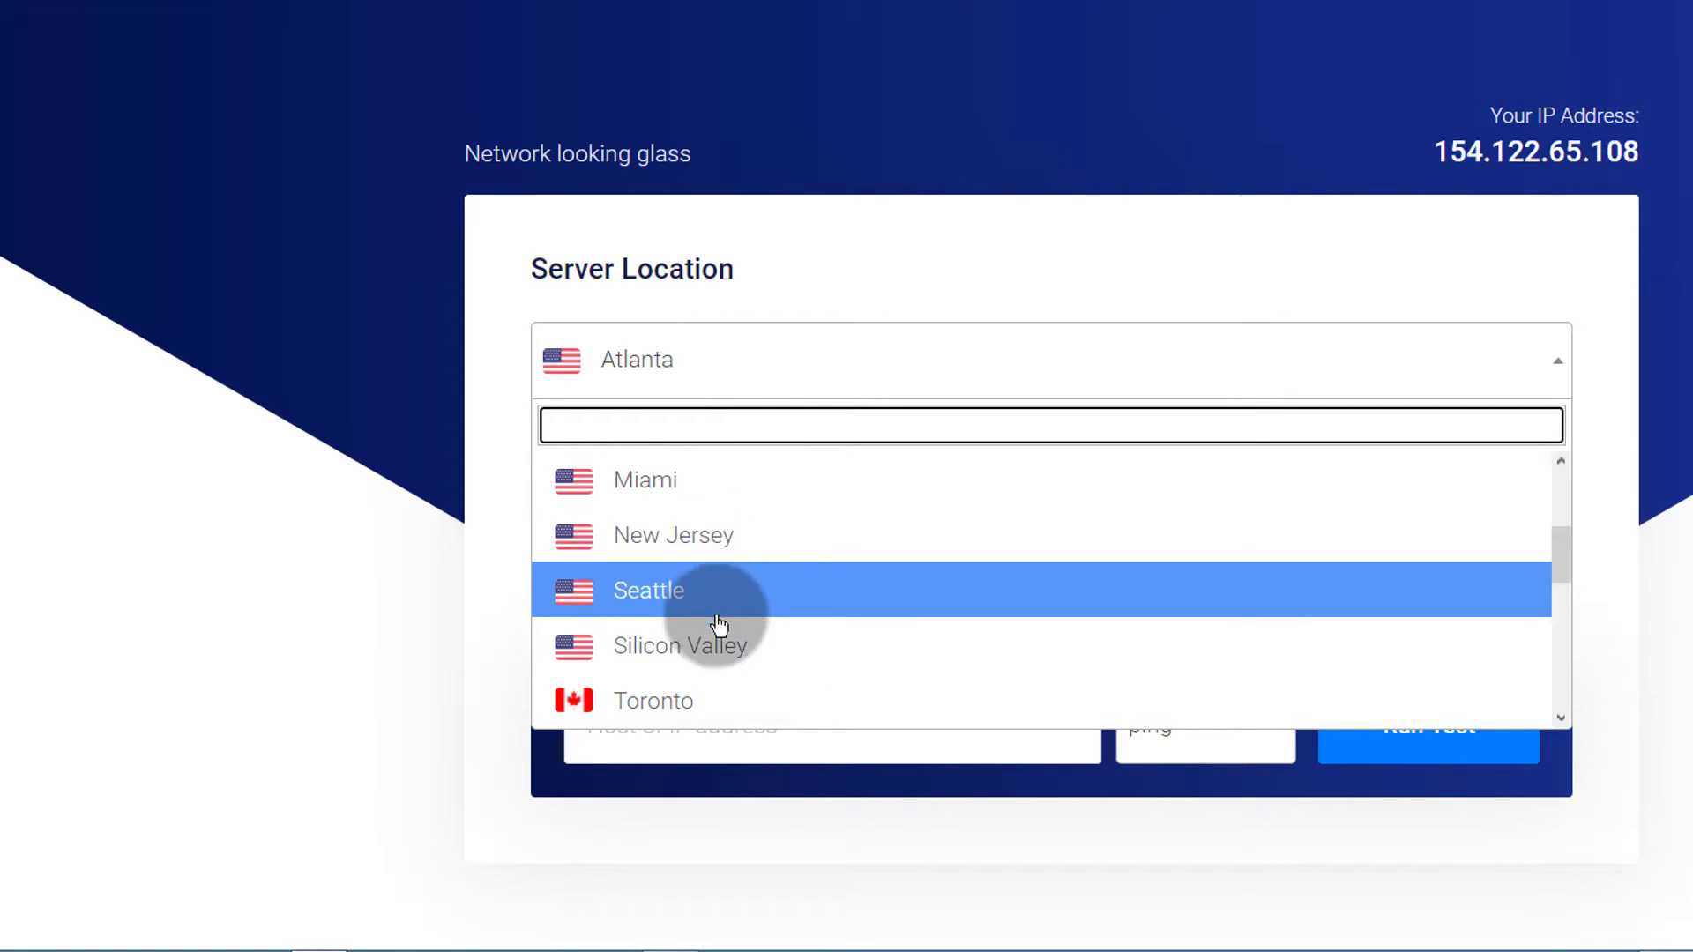
{"action": "left_click", "coordinate": [641, 599]}
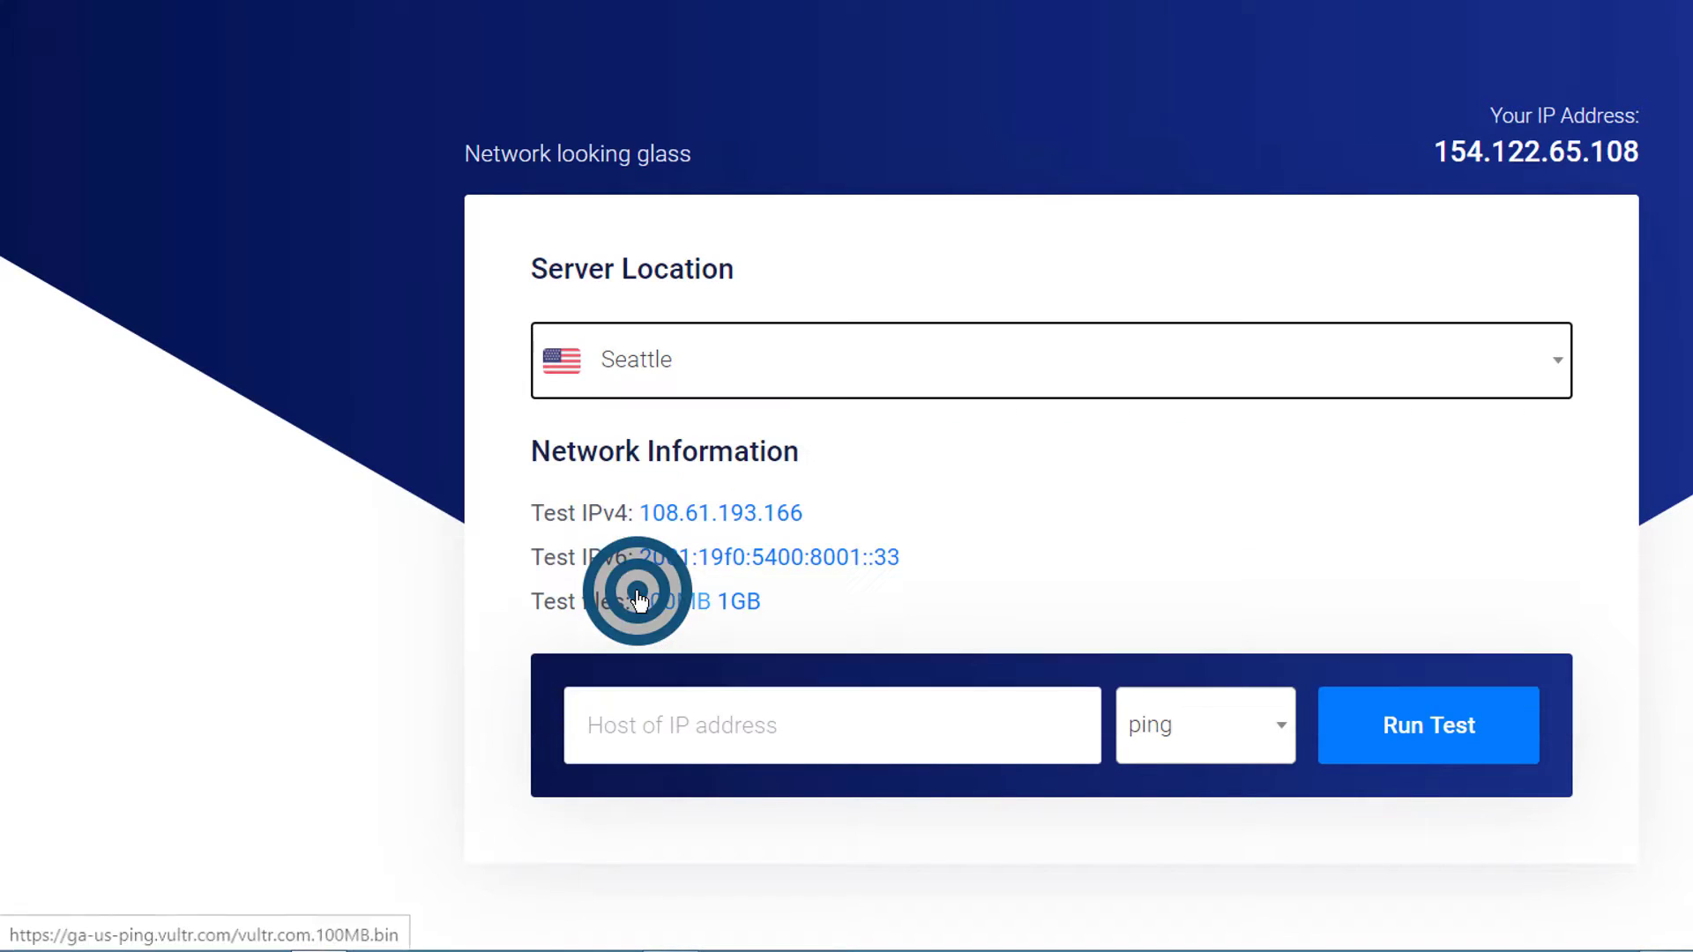
{"action": "left_click", "coordinate": [687, 518]}
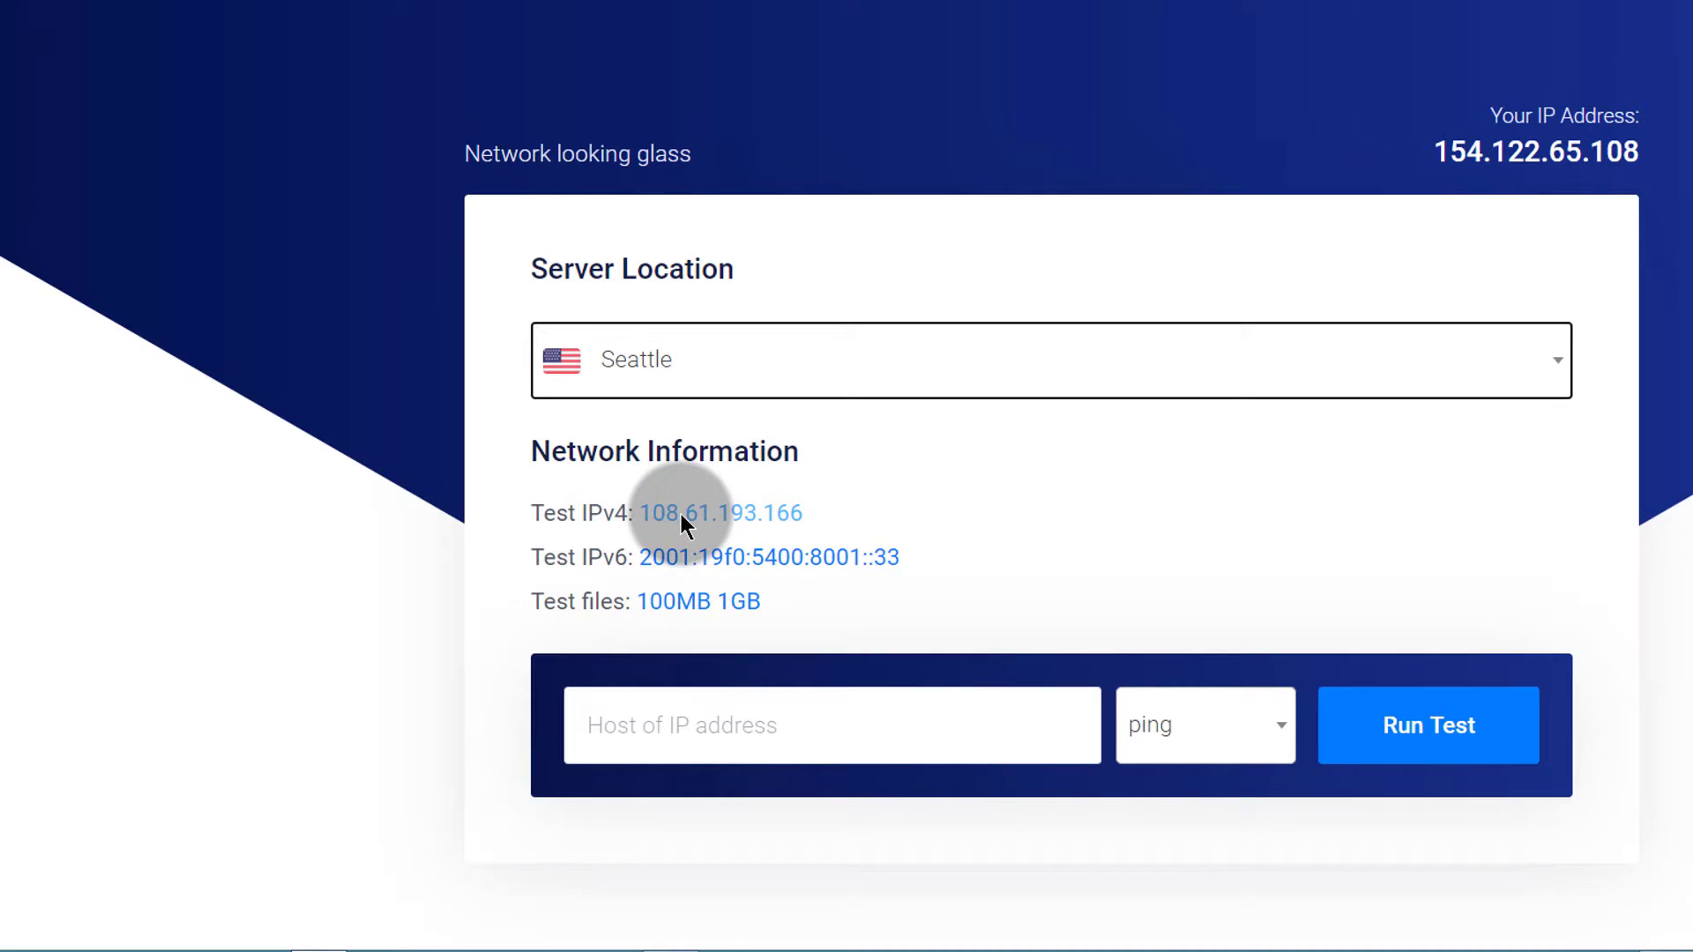
{"action": "left_click", "coordinate": [693, 561]}
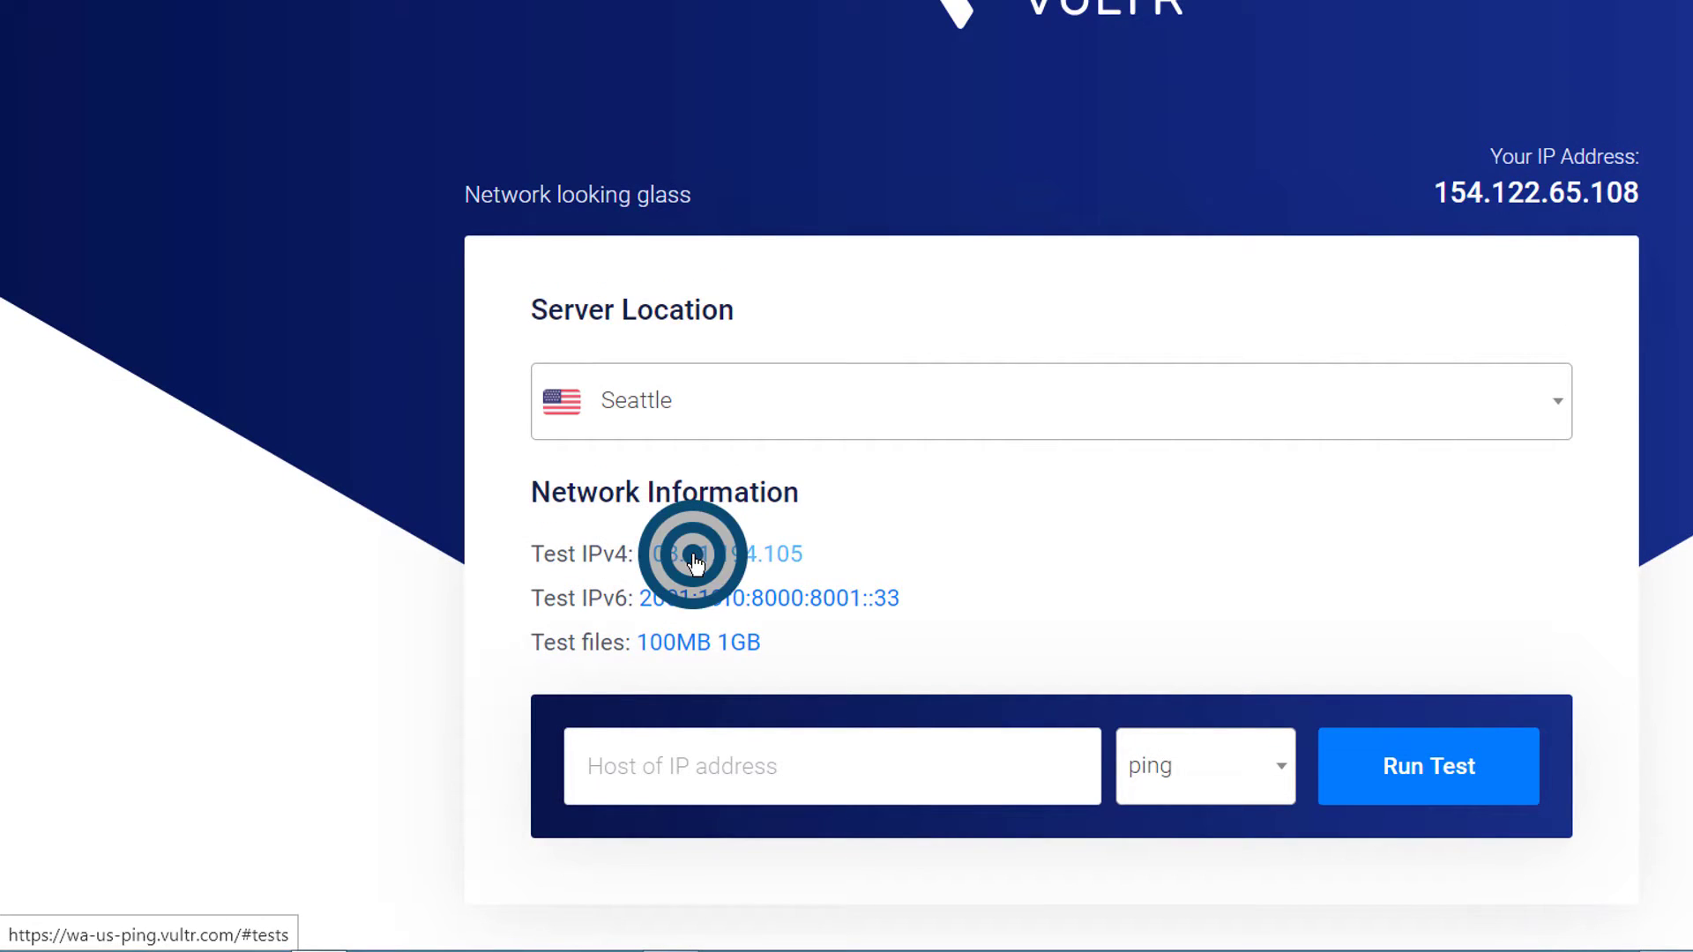
{"action": "left_click", "coordinate": [1421, 772]}
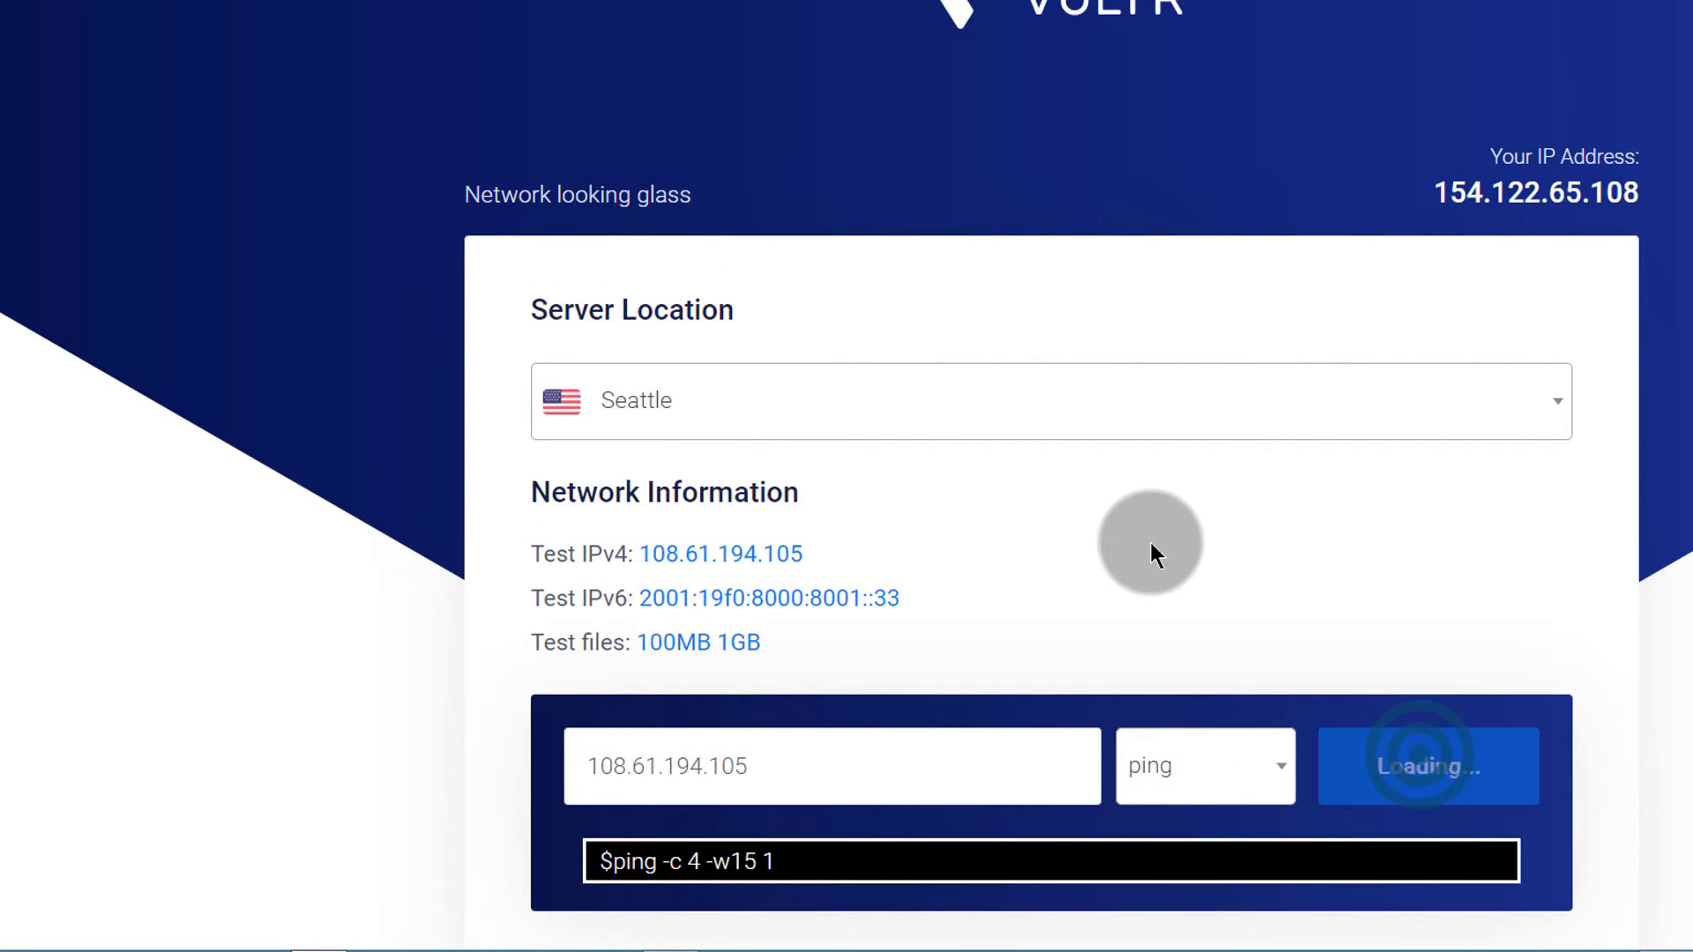
Review Seattle's ping output: 0% packet loss, 0.061 ms average.
{"action": "scroll", "coordinate": [1147, 537], "scroll_direction": "down", "scroll_amount": 2}
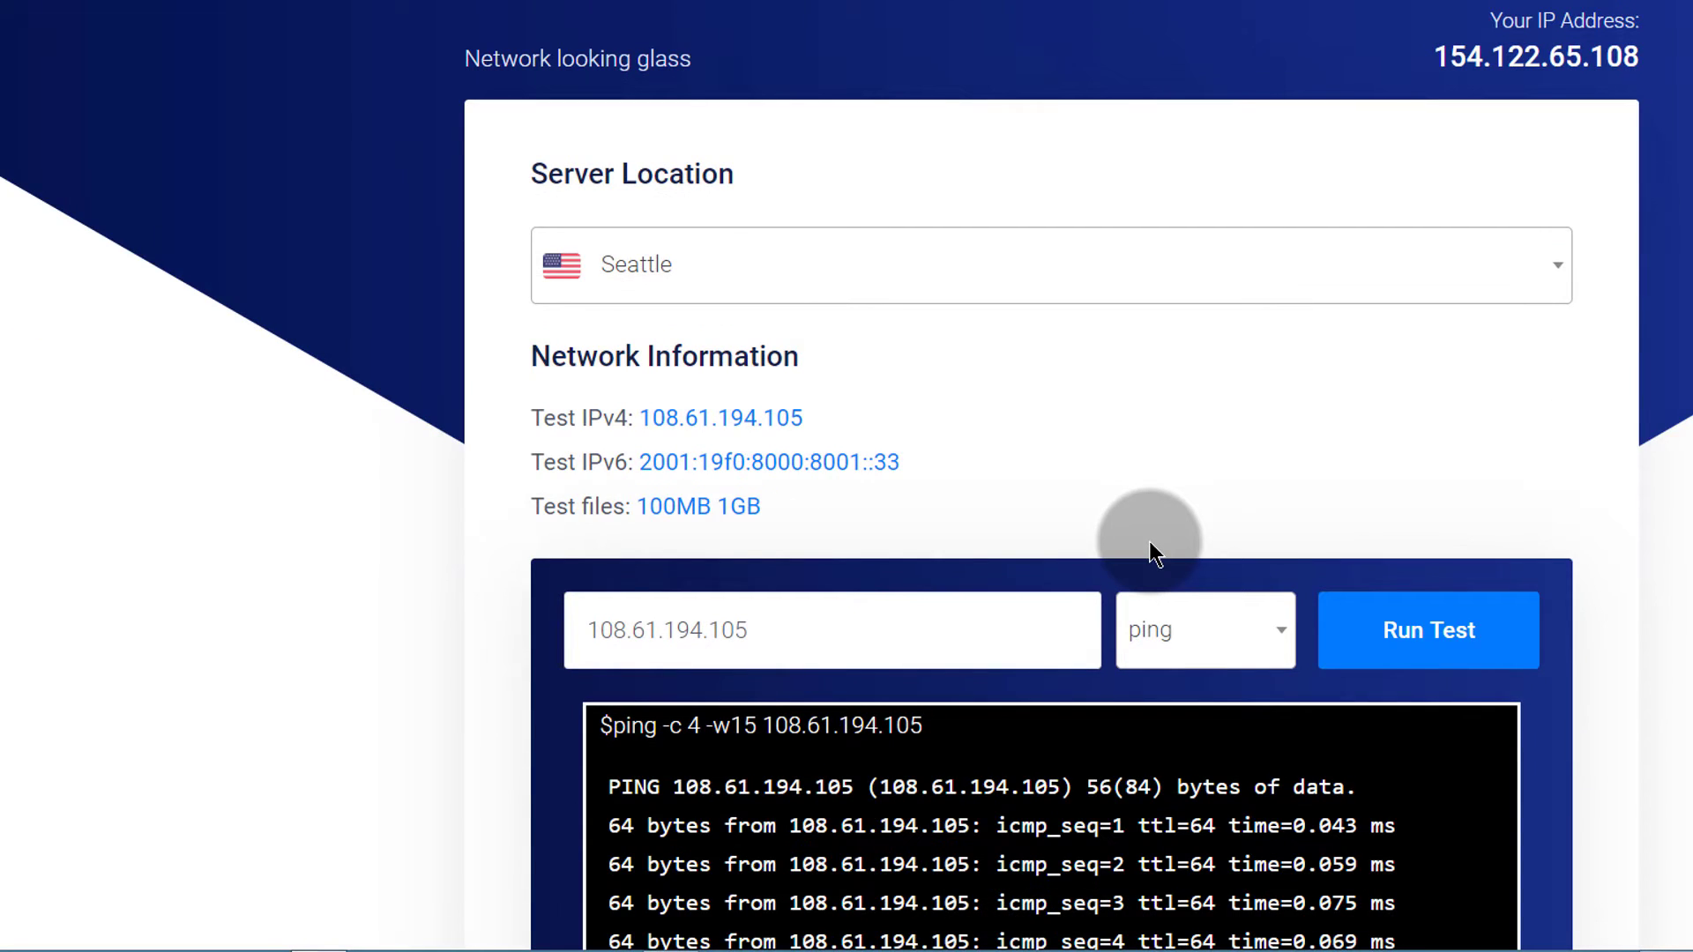
{"action": "scroll", "coordinate": [1261, 494], "scroll_direction": "down", "scroll_amount": 1}
{"action": "scroll", "coordinate": [1261, 493], "scroll_direction": "down", "scroll_amount": 3}
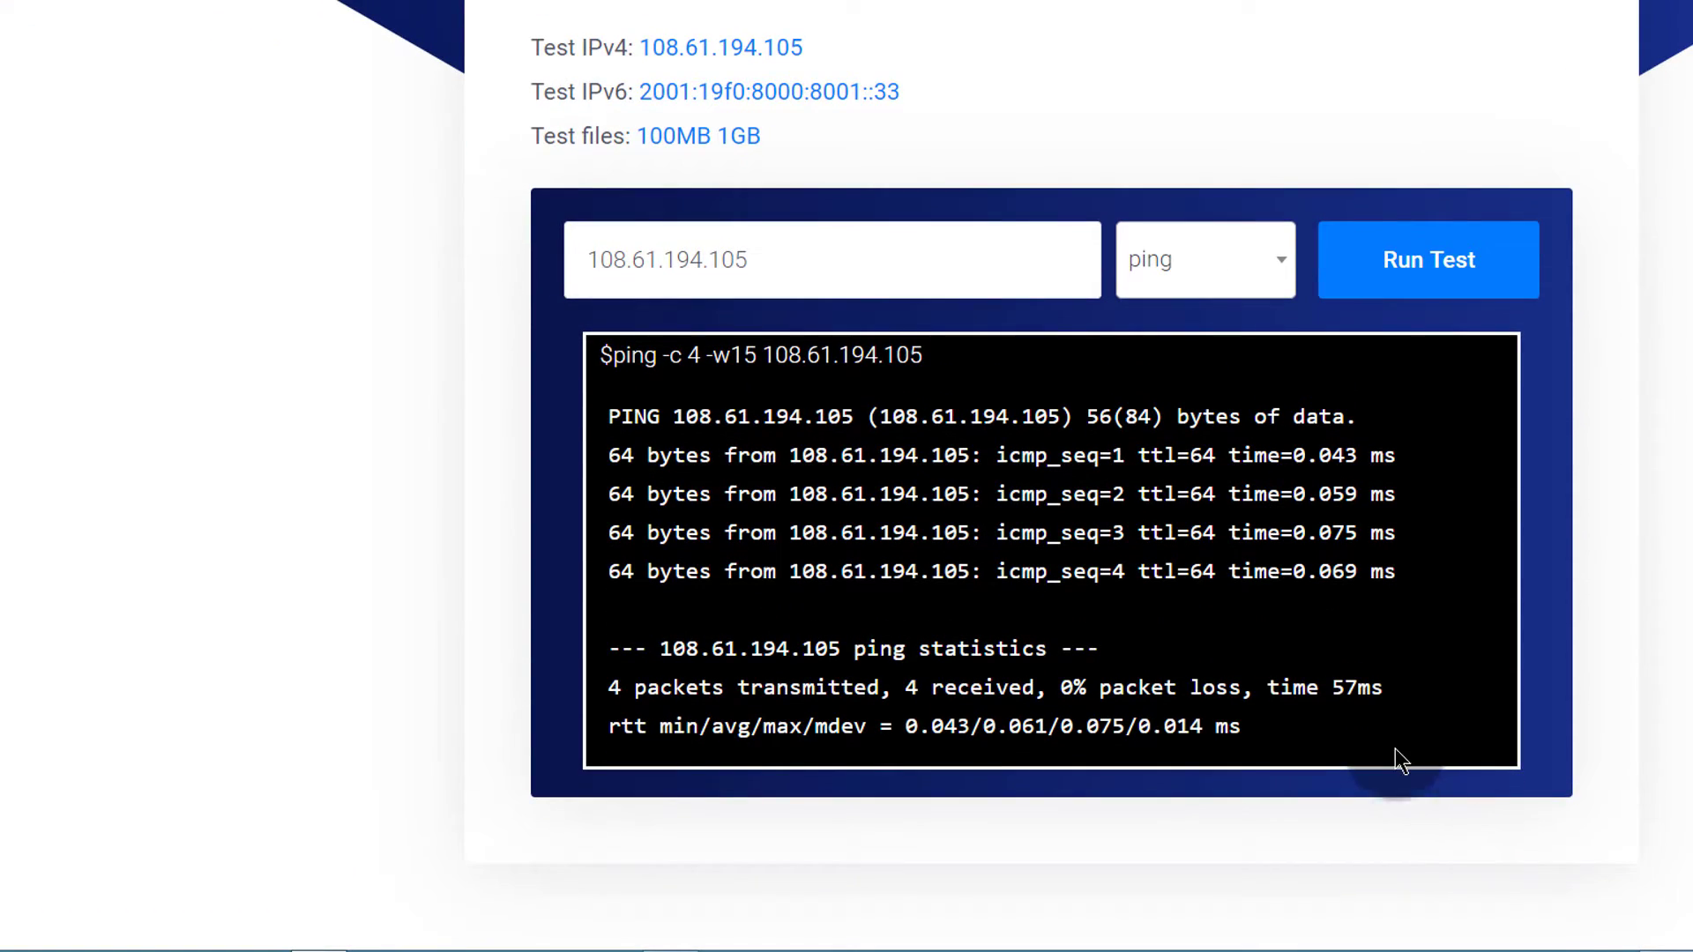
{"action": "left_click", "coordinate": [1322, 688]}
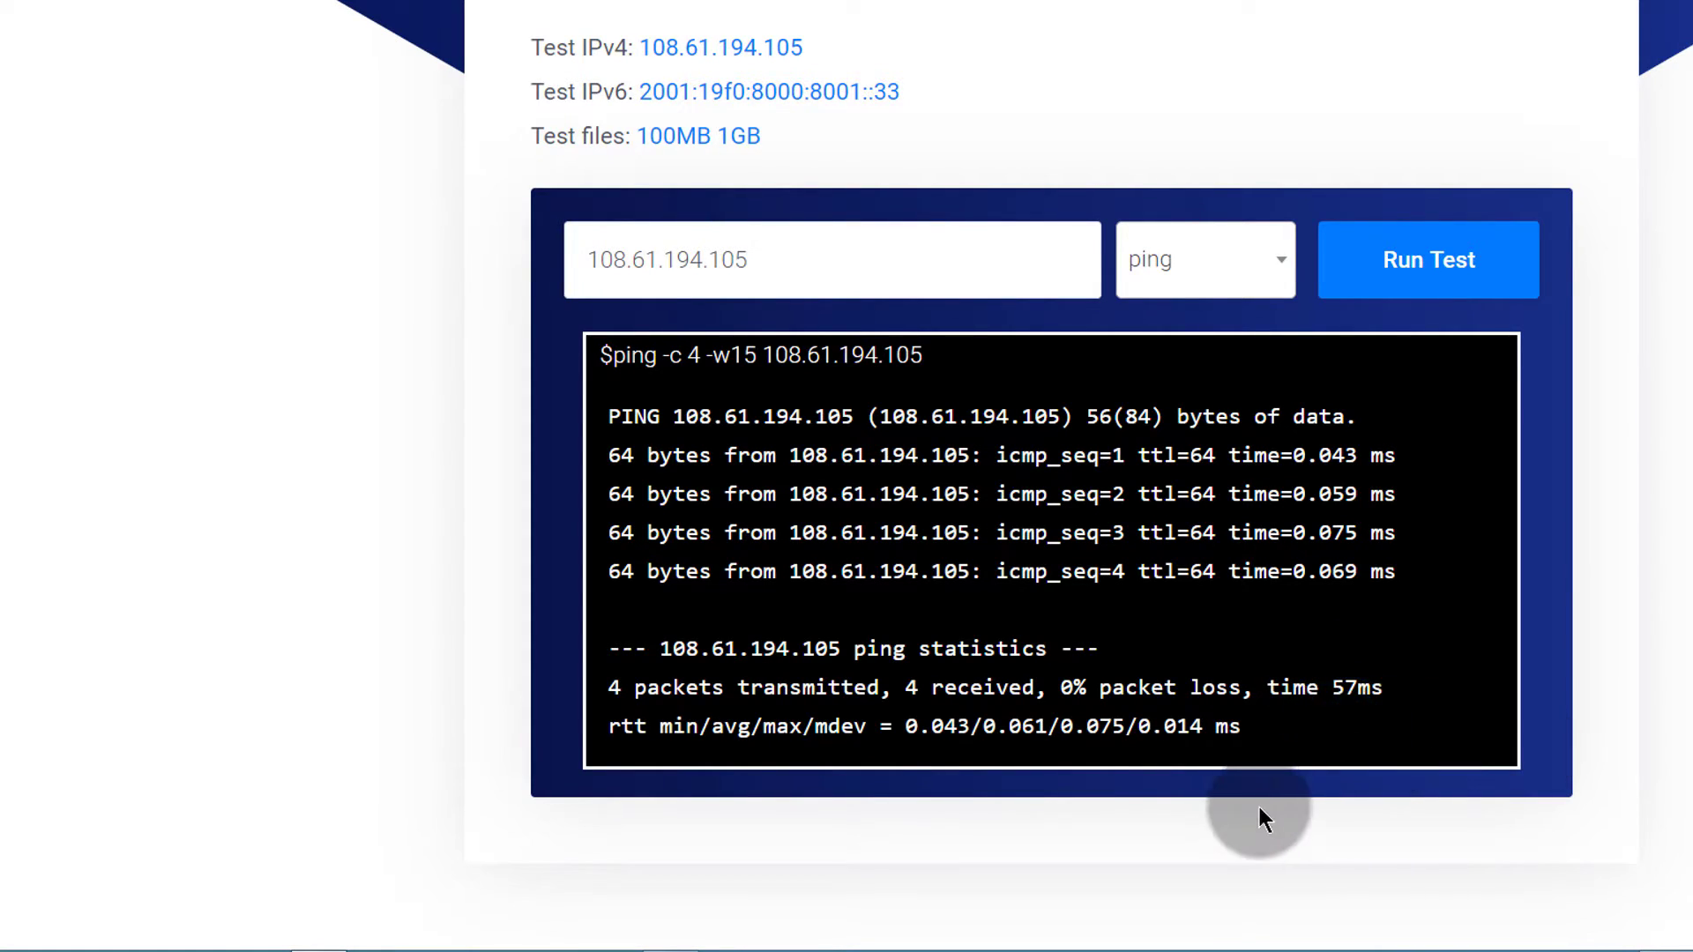
{"action": "scroll", "coordinate": [1569, 734], "scroll_direction": "up", "scroll_amount": 5}
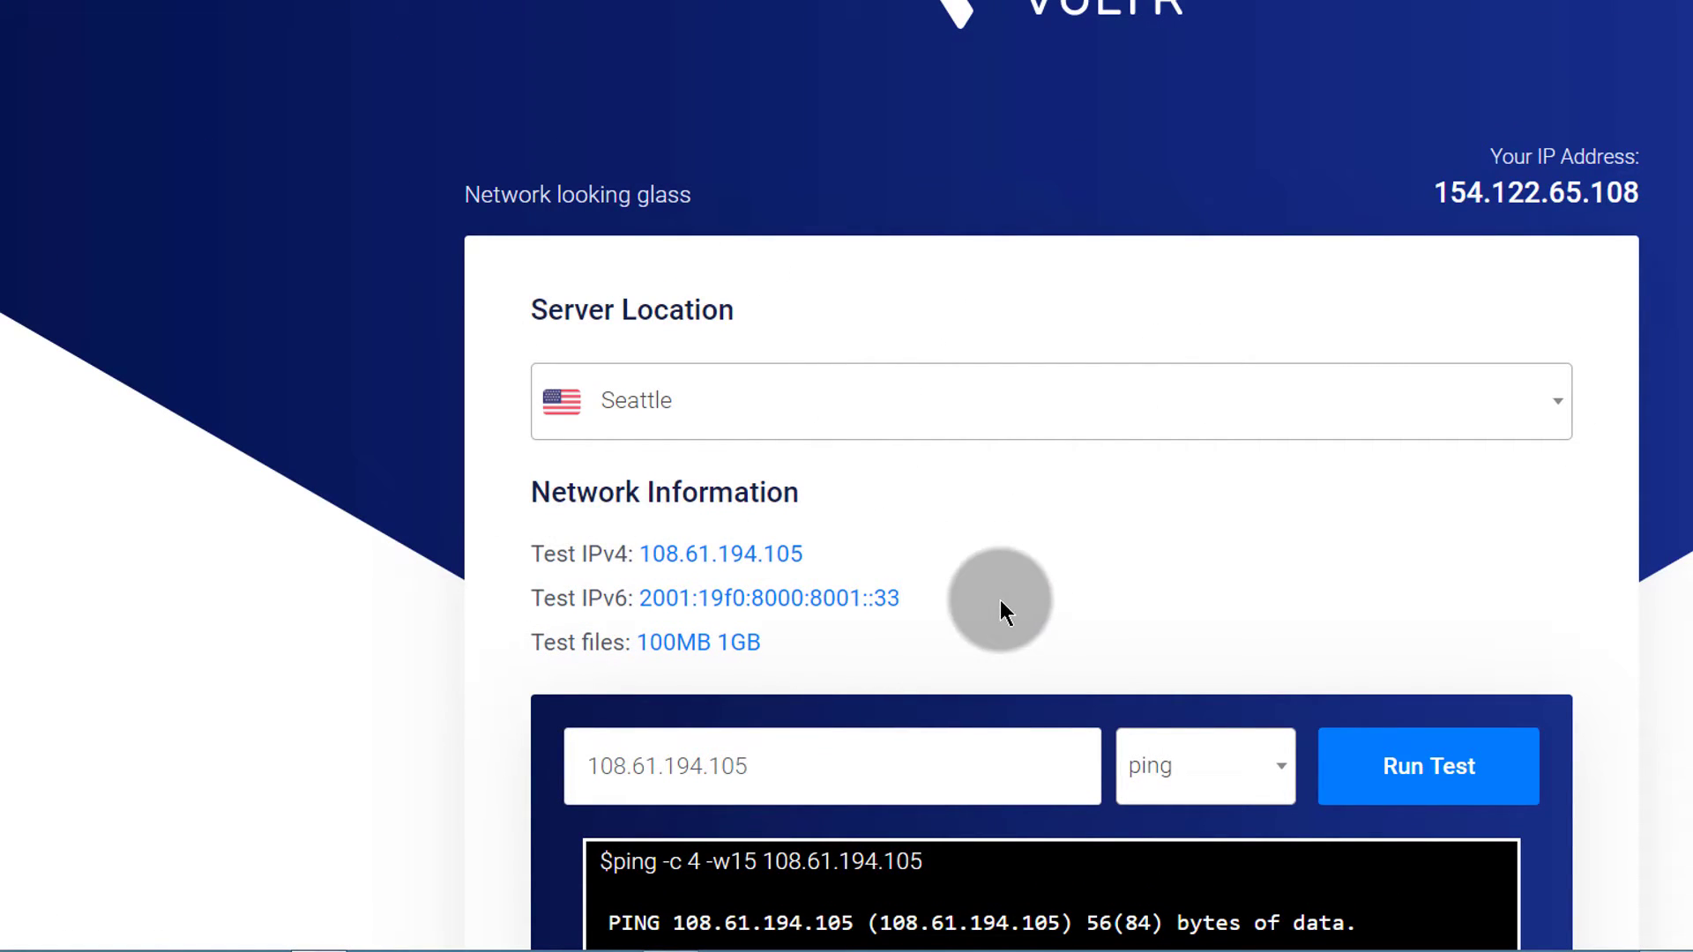
{"action": "scroll", "coordinate": [1261, 785], "scroll_direction": "down", "scroll_amount": 4}
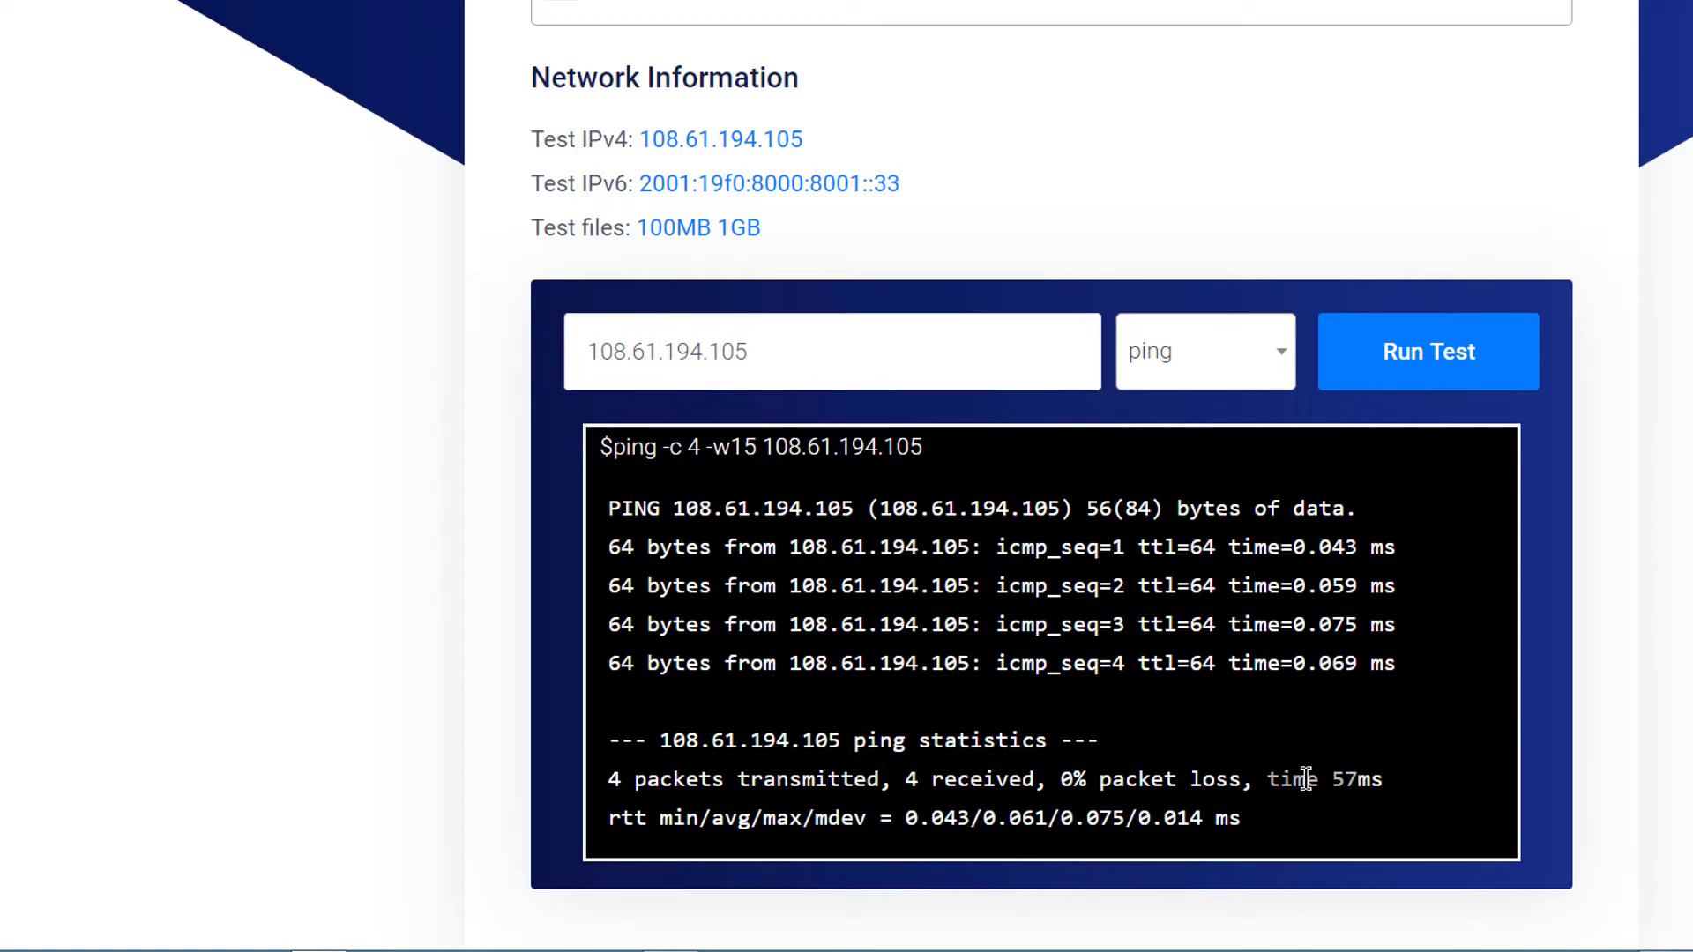
{"action": "scroll", "coordinate": [1173, 740], "scroll_direction": "up", "scroll_amount": 4}
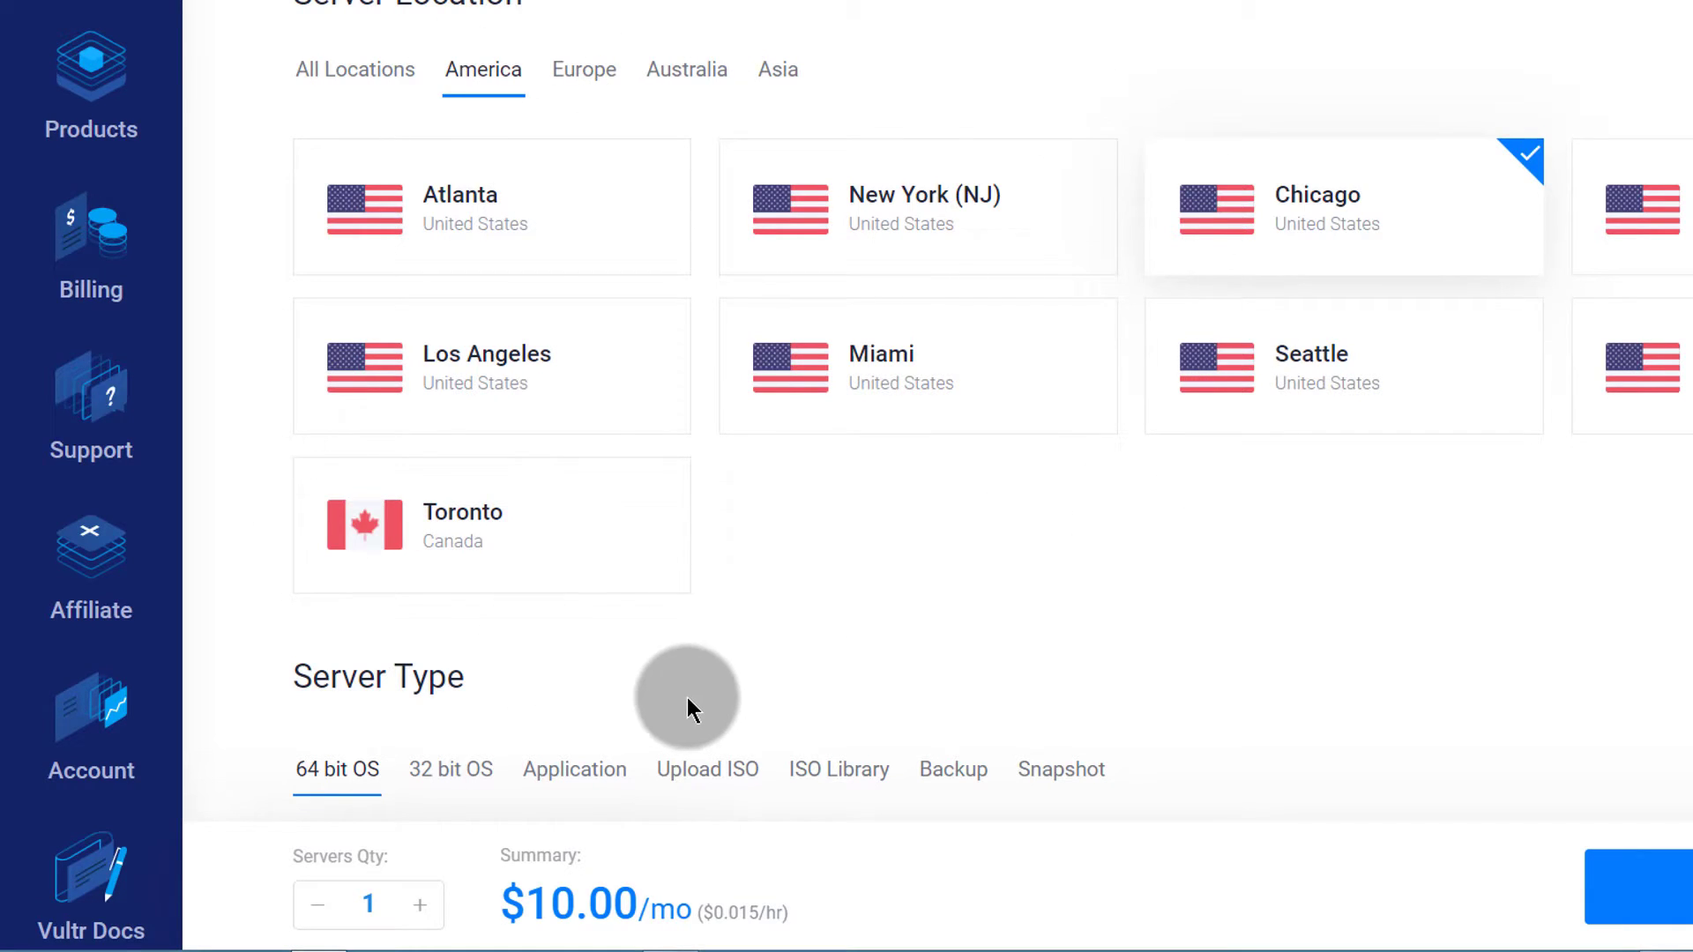
Back on the deploy form, try CentOS 7 x64 Without SELinux, then settle on CentOS 8 x64.
{"action": "left_click", "coordinate": [1363, 218]}
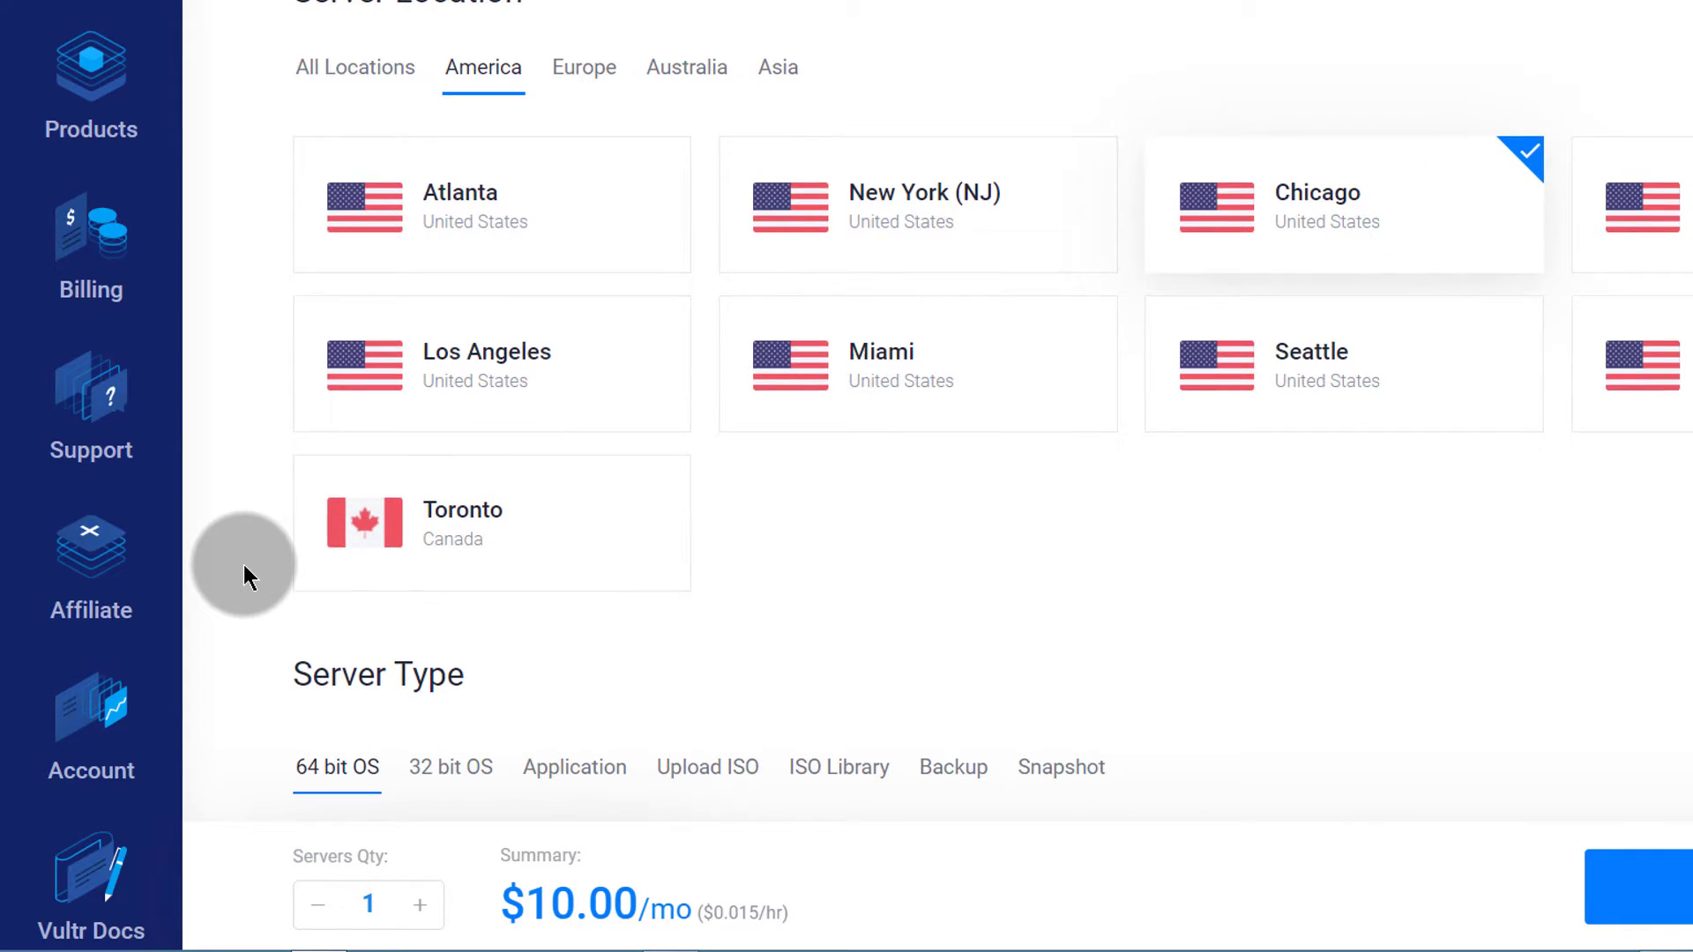
{"action": "scroll", "coordinate": [243, 564], "scroll_direction": "down", "scroll_amount": 8}
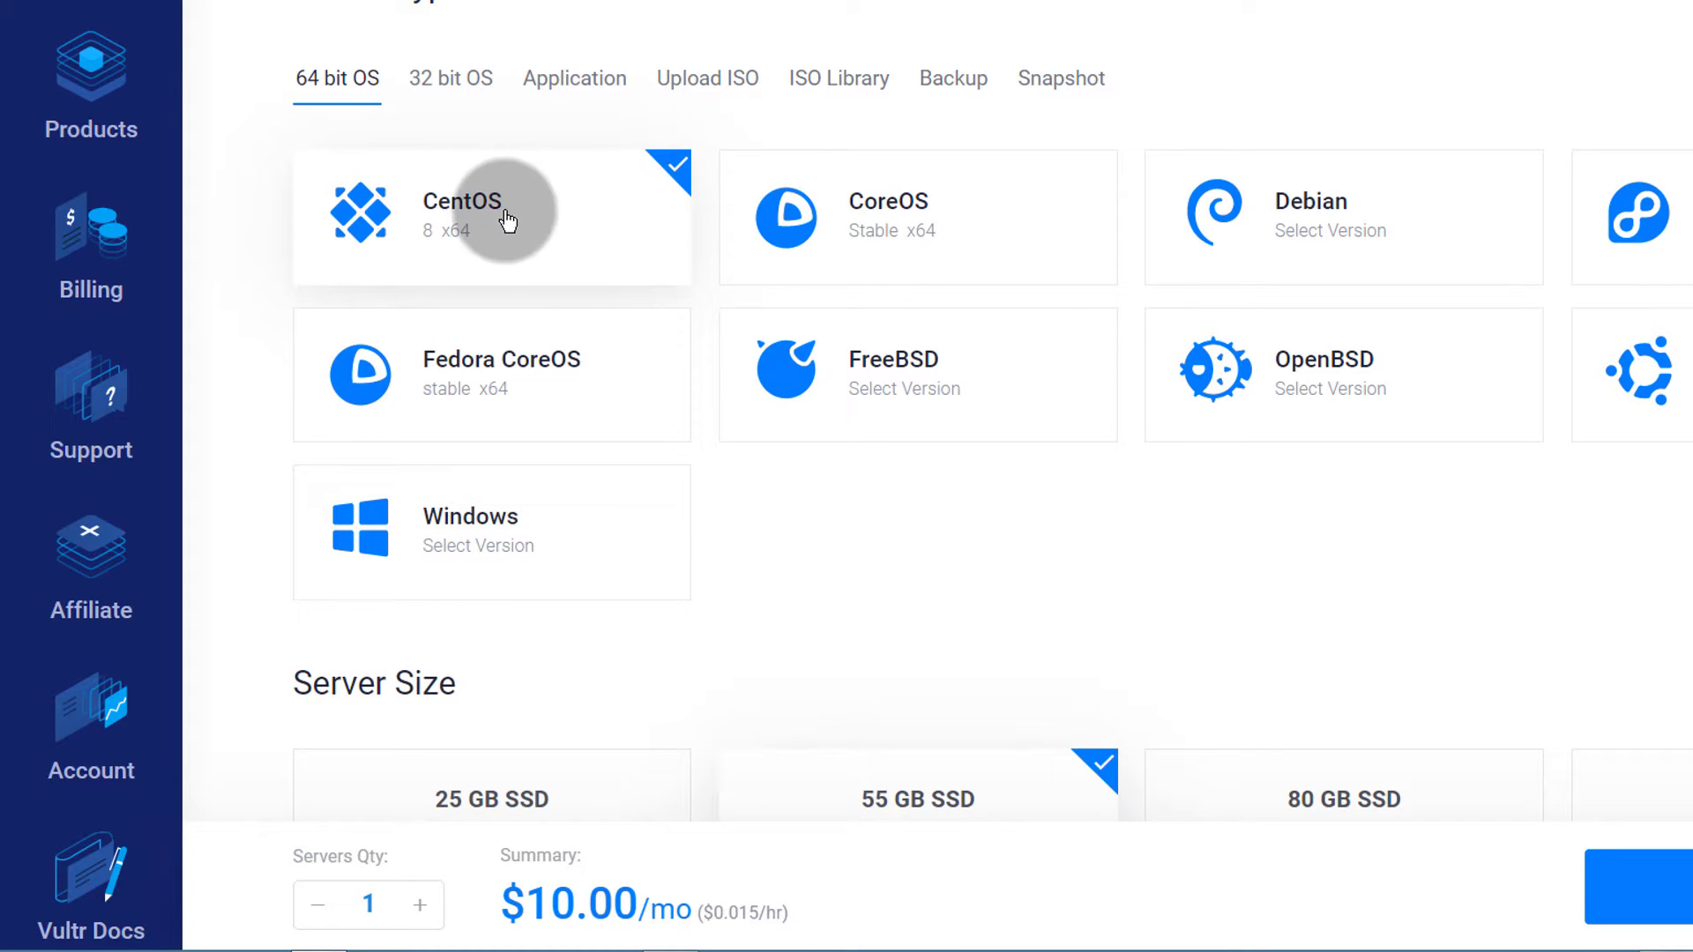
{"action": "left_click", "coordinate": [449, 216]}
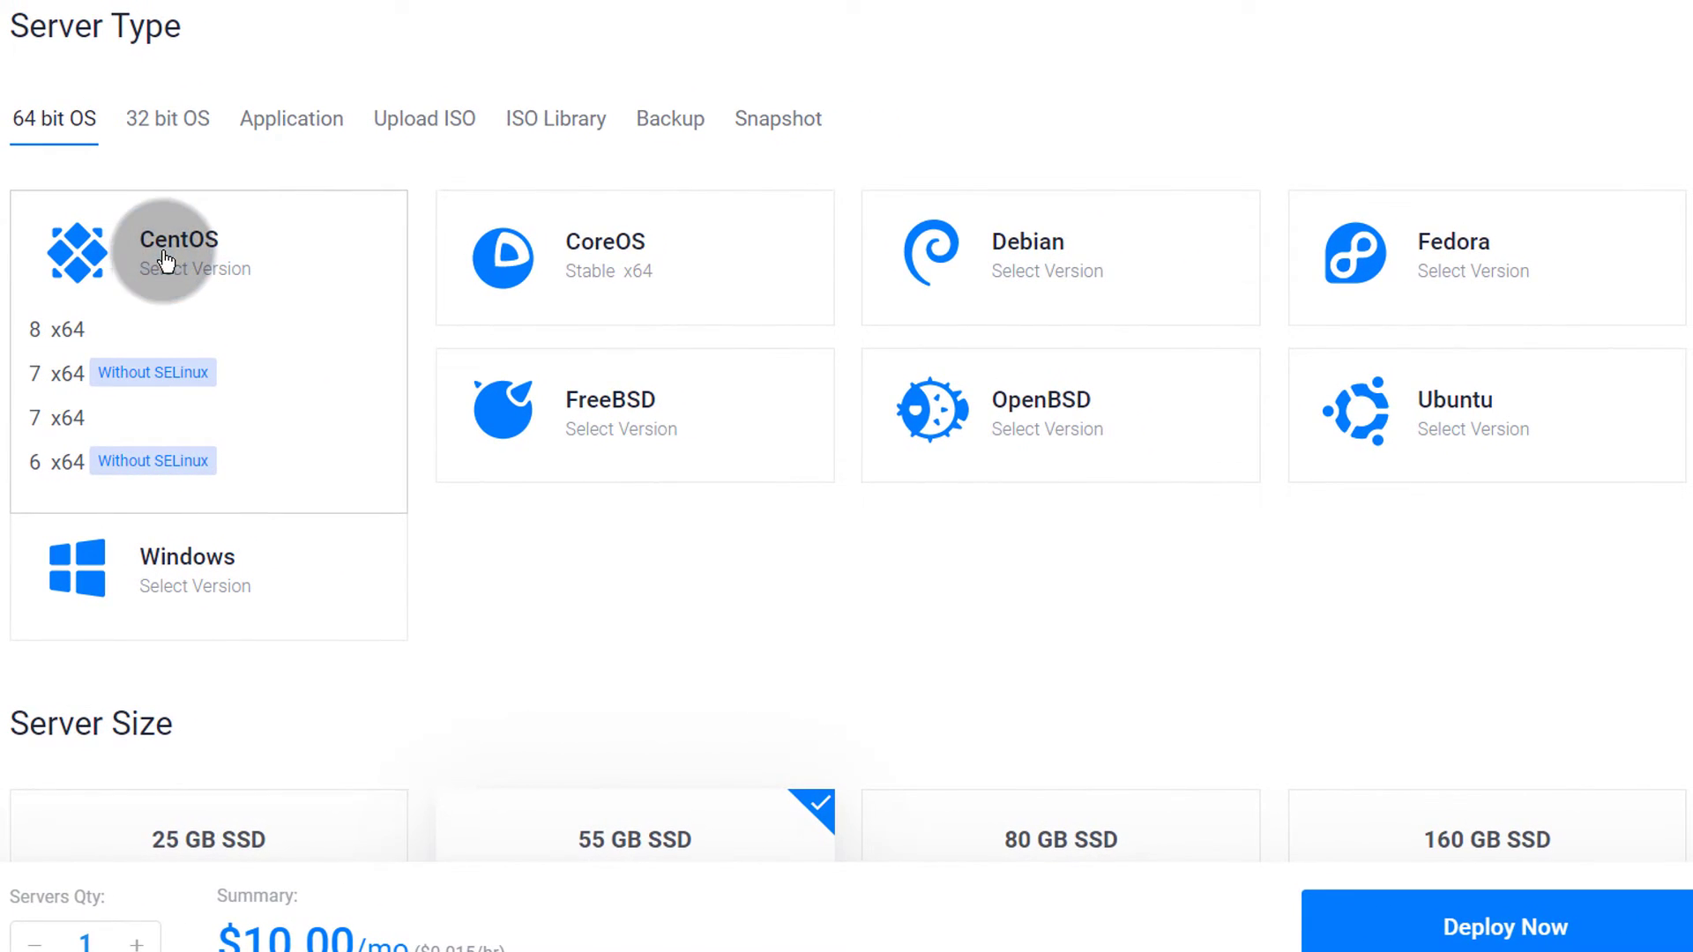
{"action": "left_click", "coordinate": [55, 378]}
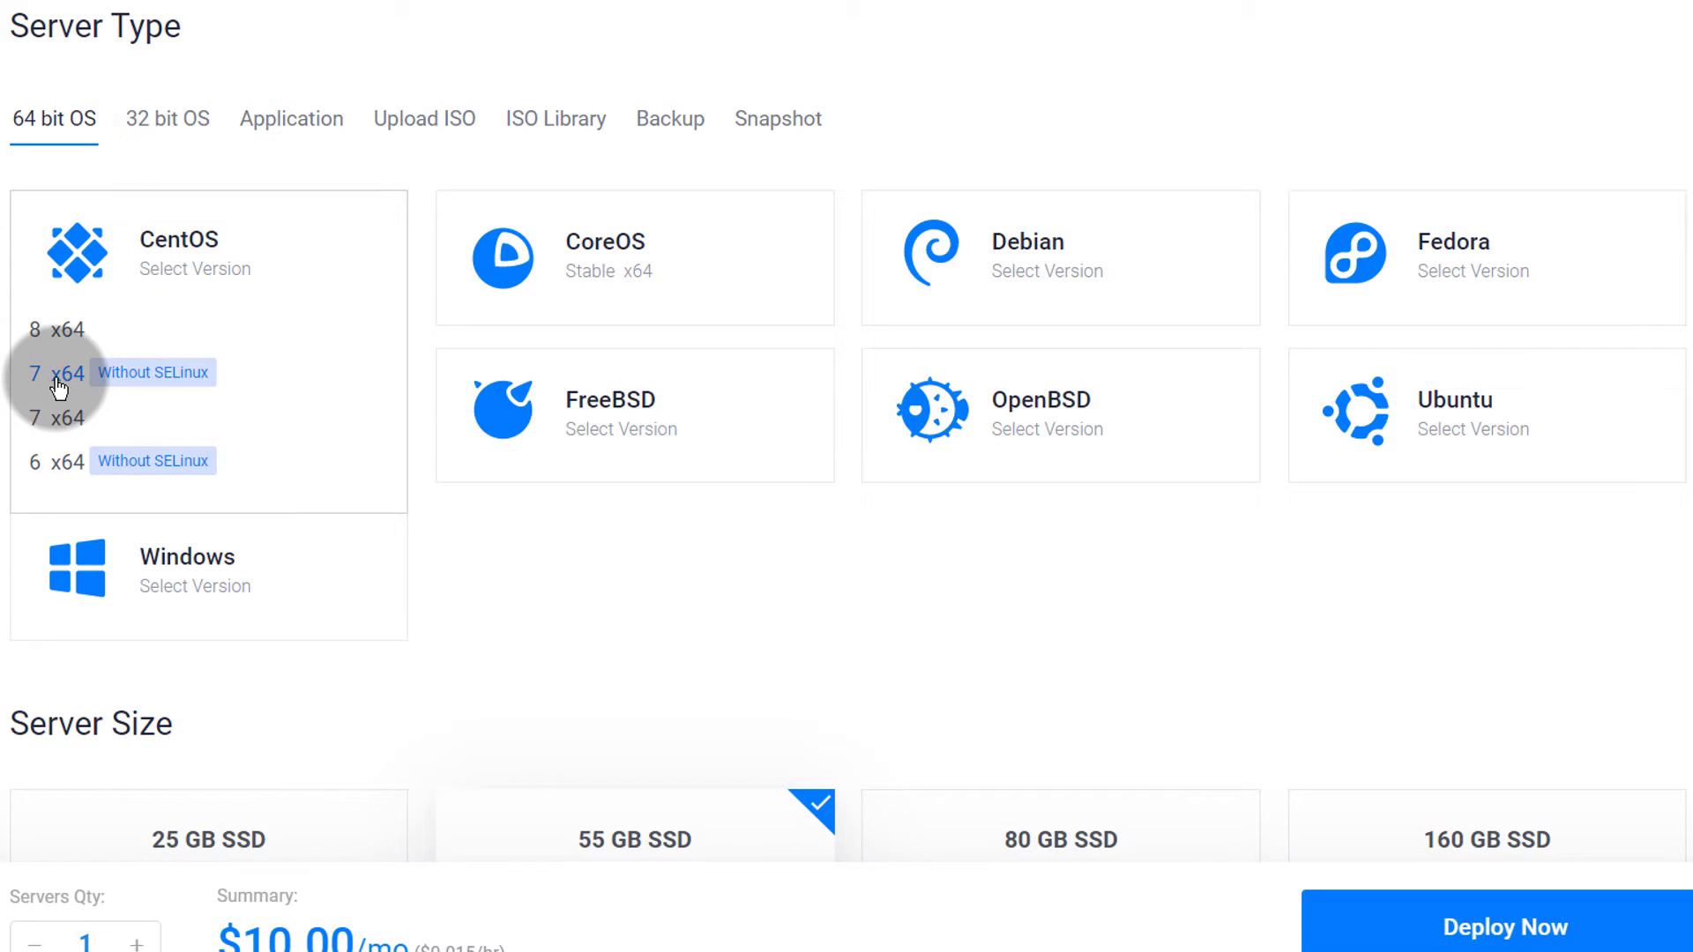
{"action": "left_click", "coordinate": [61, 335]}
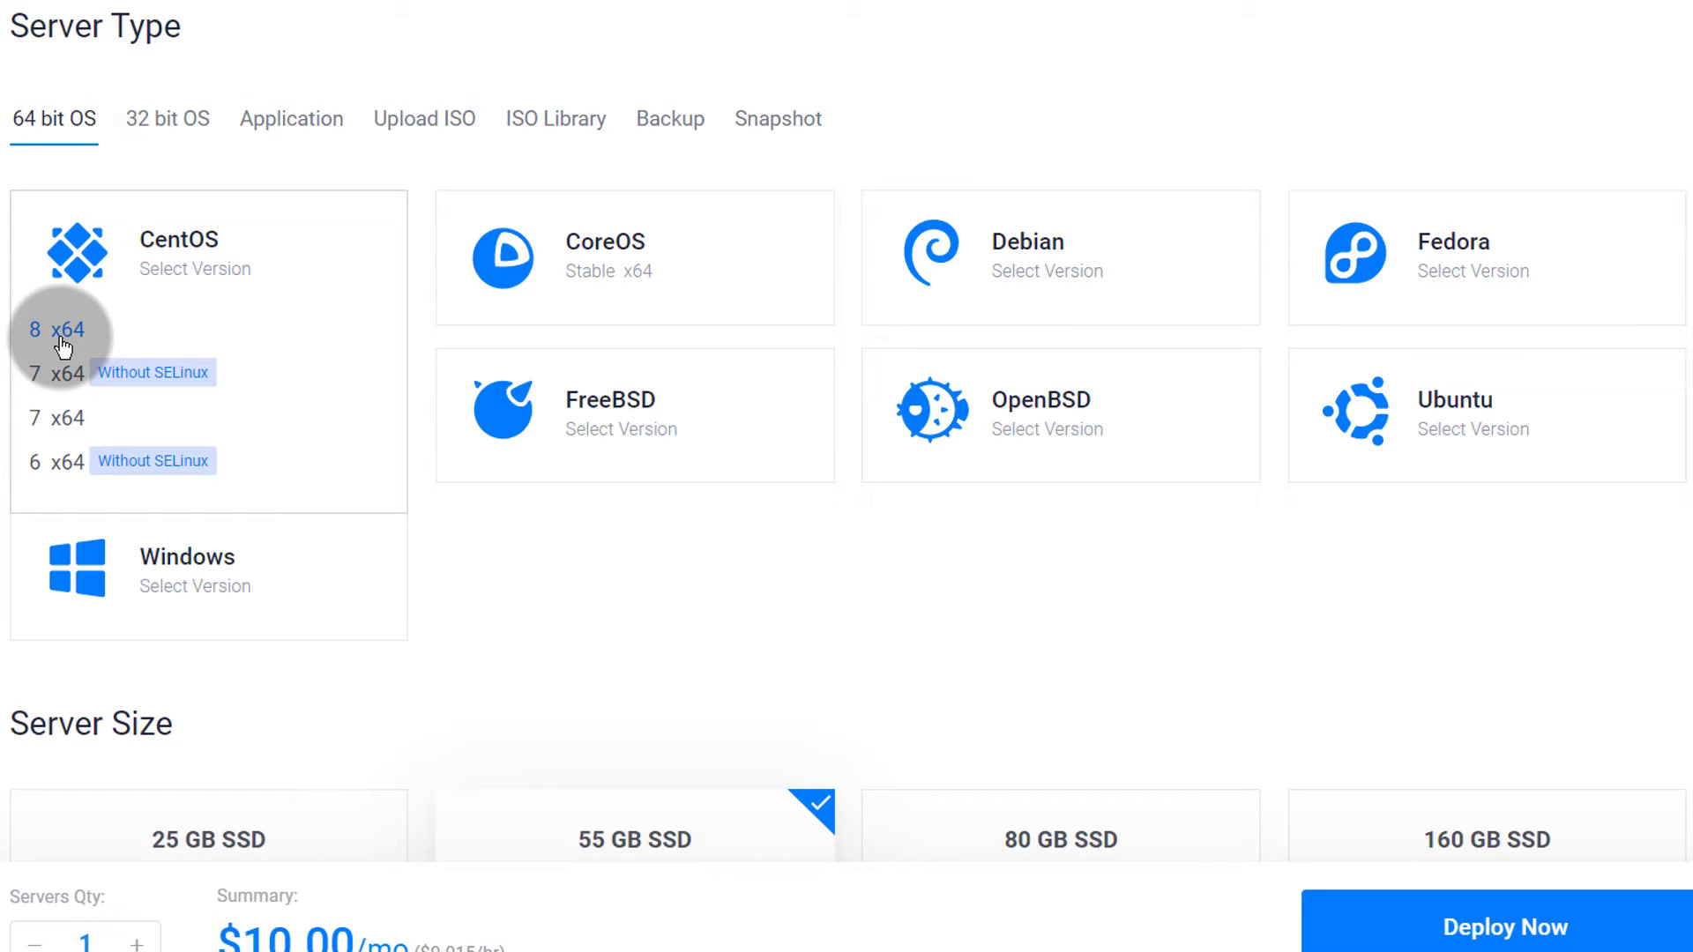
{"action": "left_click", "coordinate": [53, 381]}
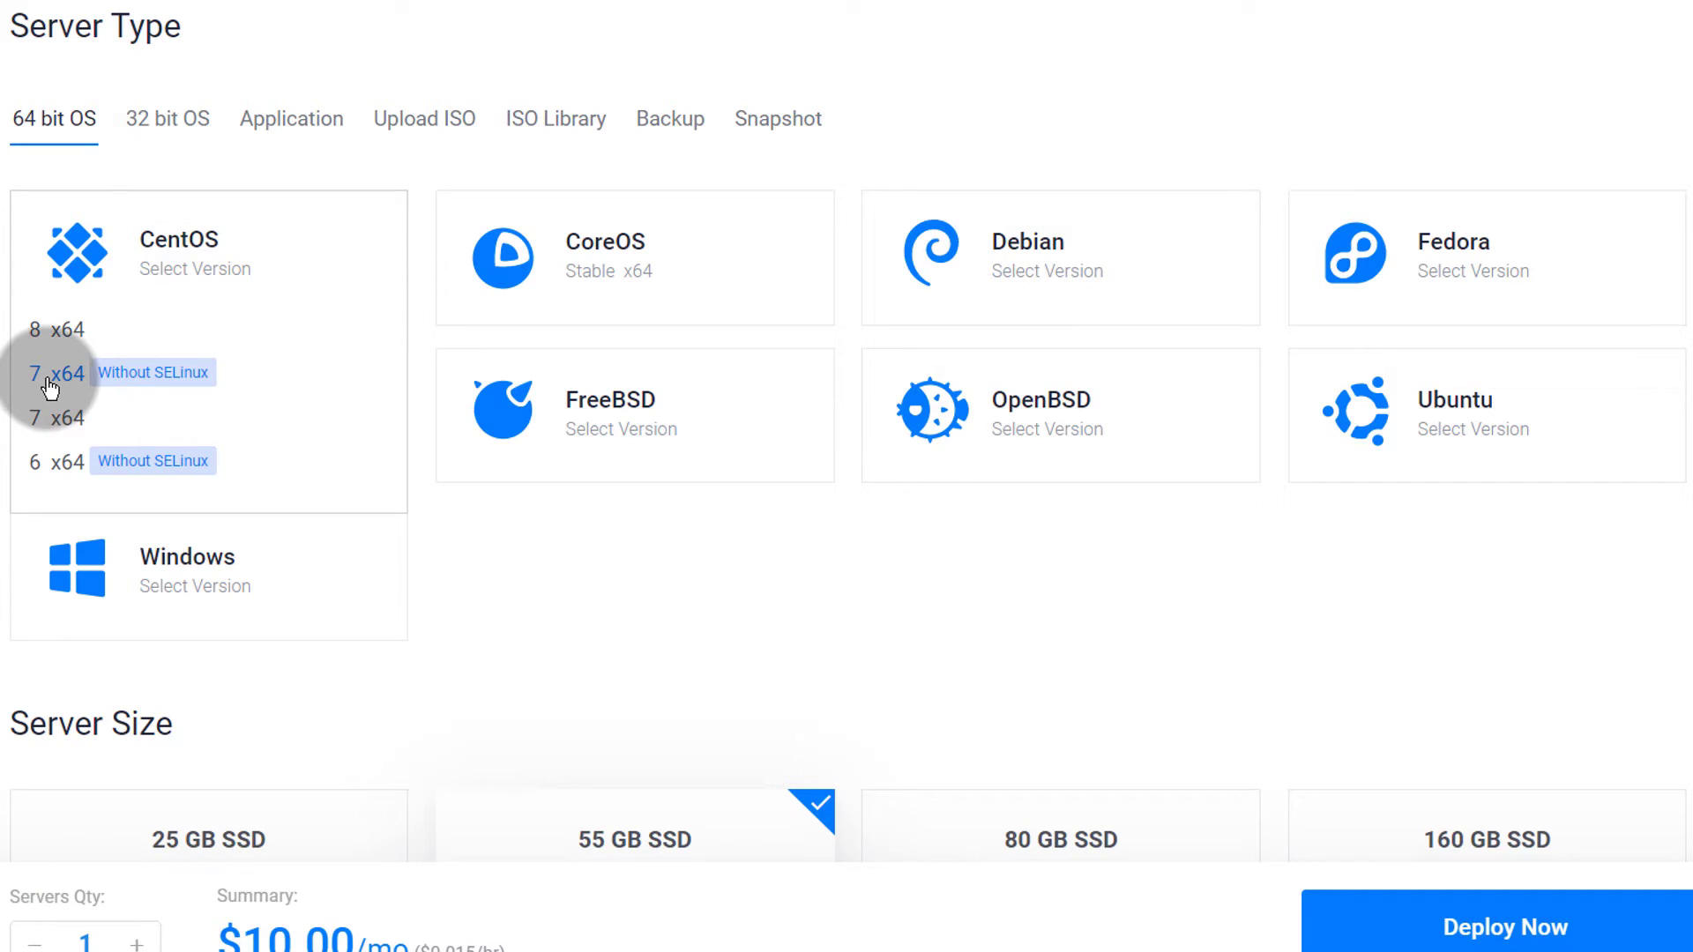
{"action": "left_click", "coordinate": [55, 331]}
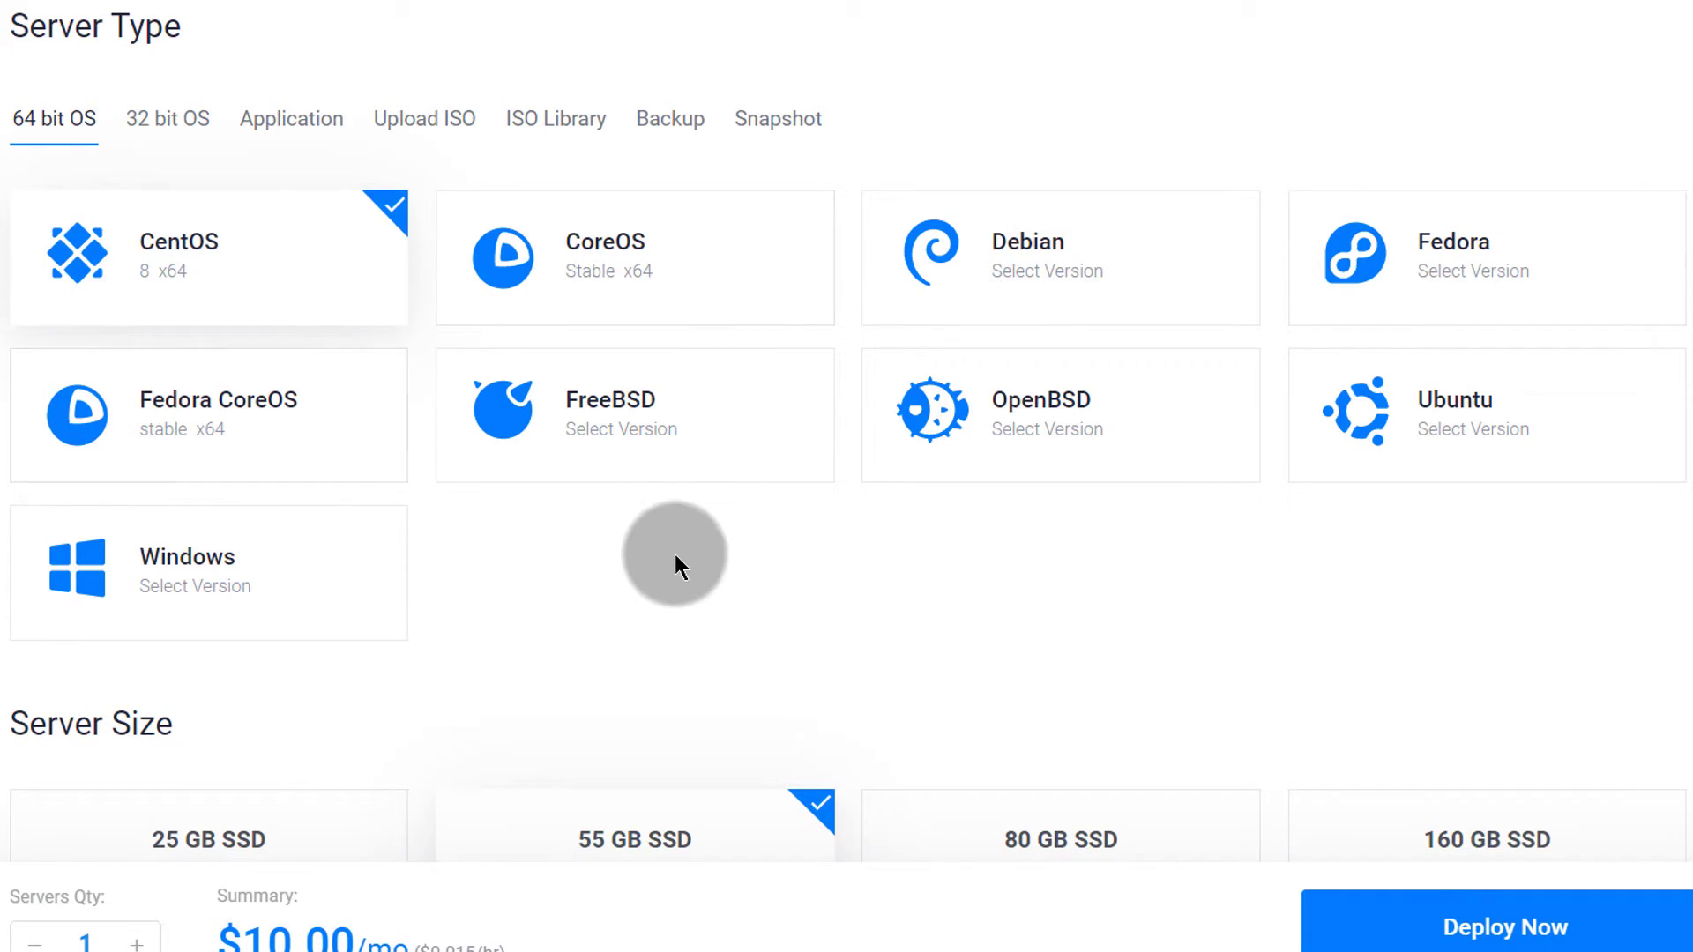
Choose the 25 GB SSD $5/mo plan and enable IPv6 and private networking.
{"action": "scroll", "coordinate": [675, 564], "scroll_direction": "down", "scroll_amount": 8}
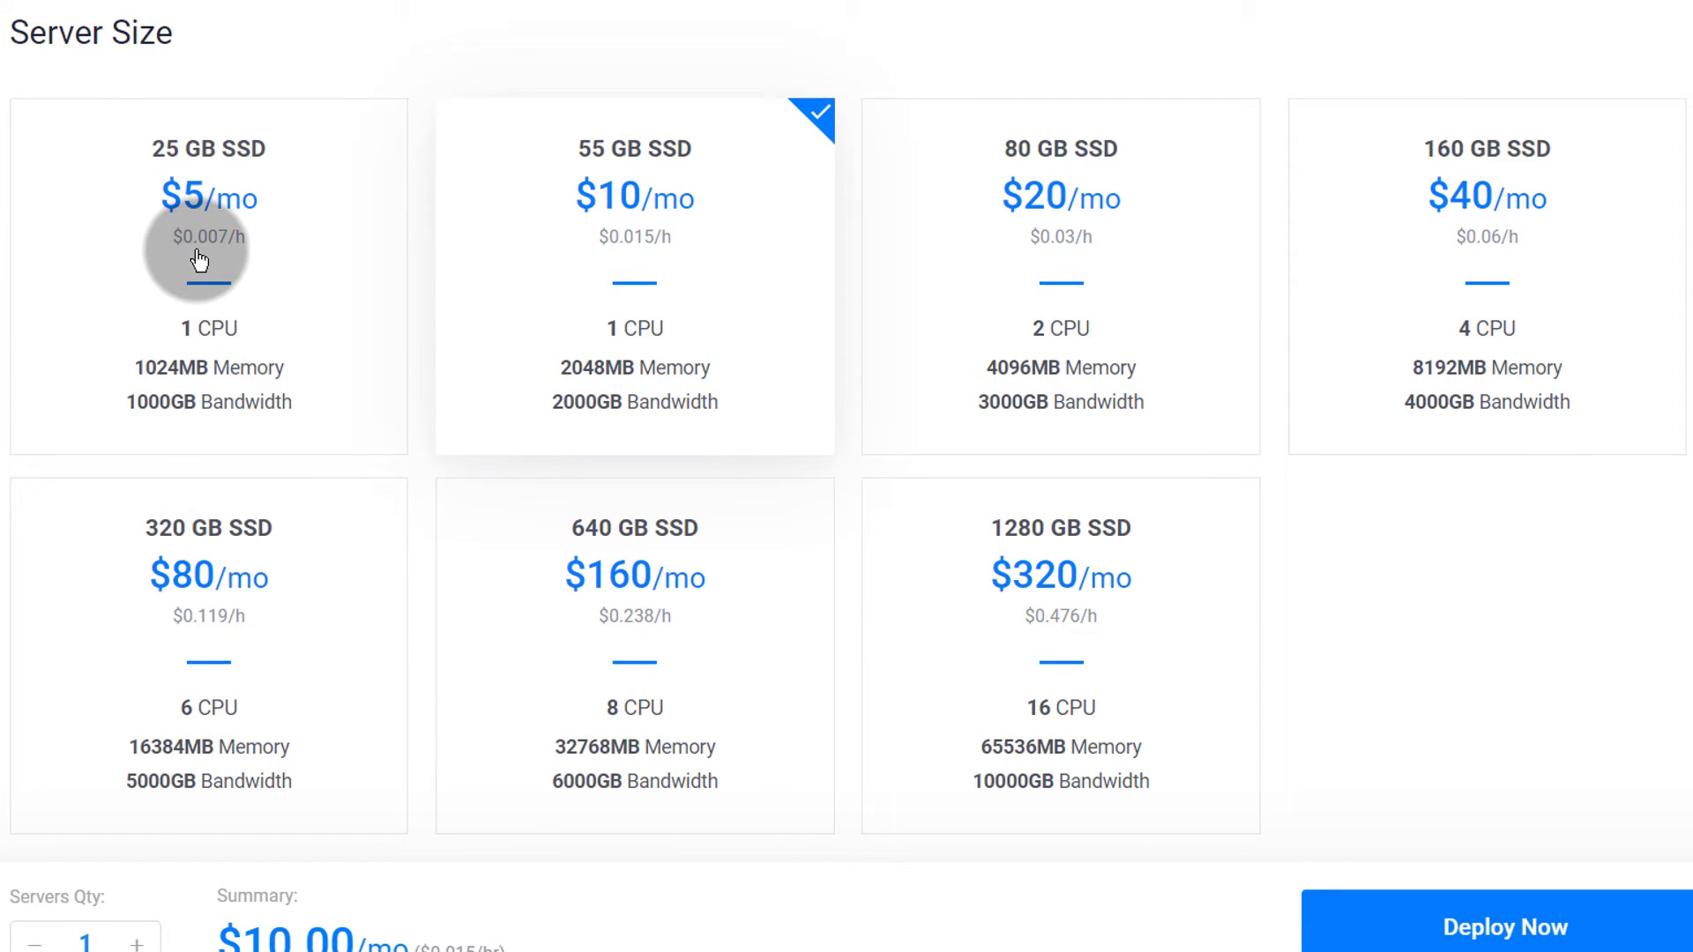
{"action": "left_click", "coordinate": [199, 259]}
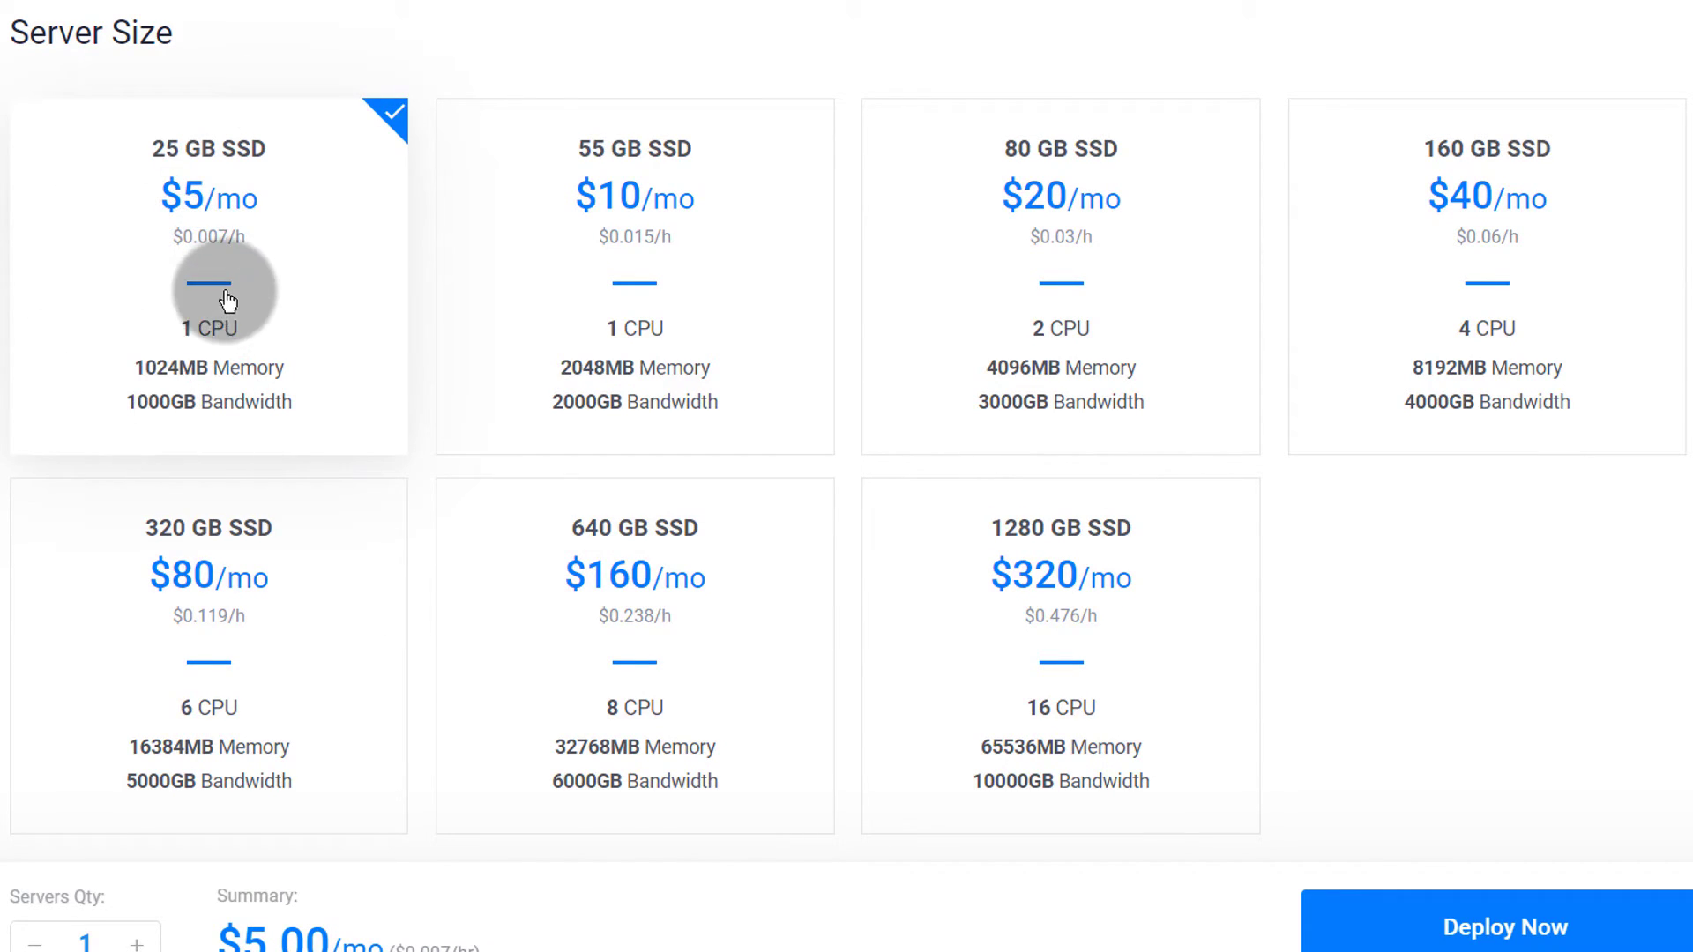
{"action": "scroll", "coordinate": [239, 423], "scroll_direction": "down", "scroll_amount": 4}
{"action": "scroll", "coordinate": [256, 431], "scroll_direction": "up", "scroll_amount": 6}
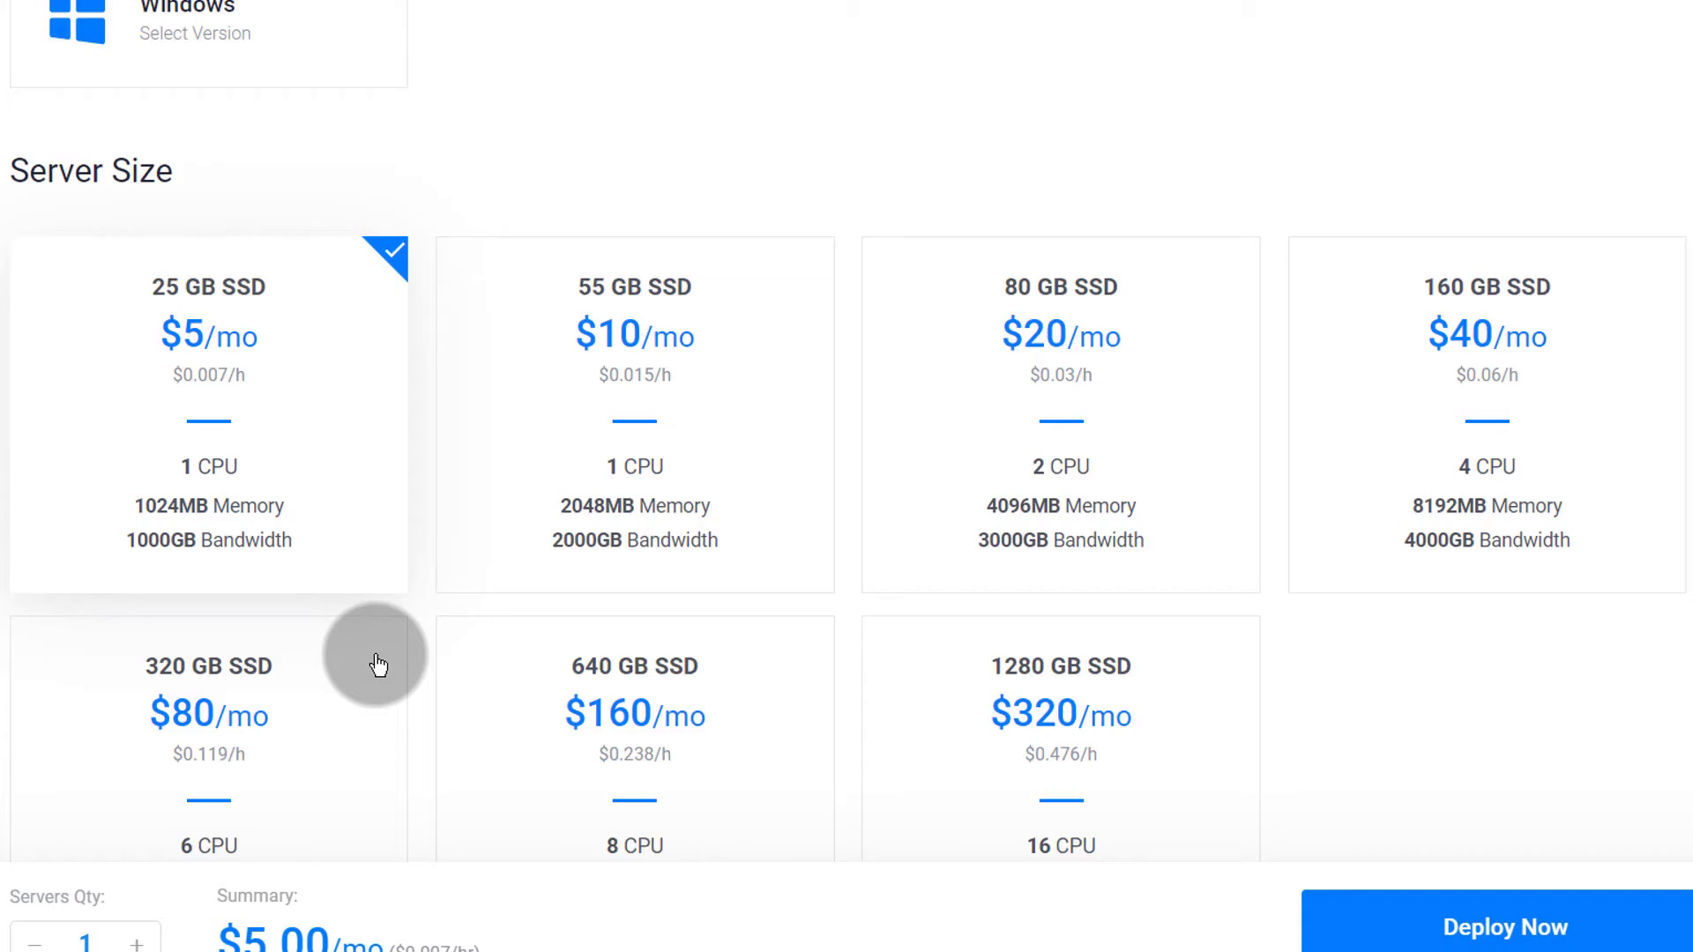
{"action": "scroll", "coordinate": [378, 664], "scroll_direction": "down", "scroll_amount": 9}
{"action": "left_click", "coordinate": [27, 309]}
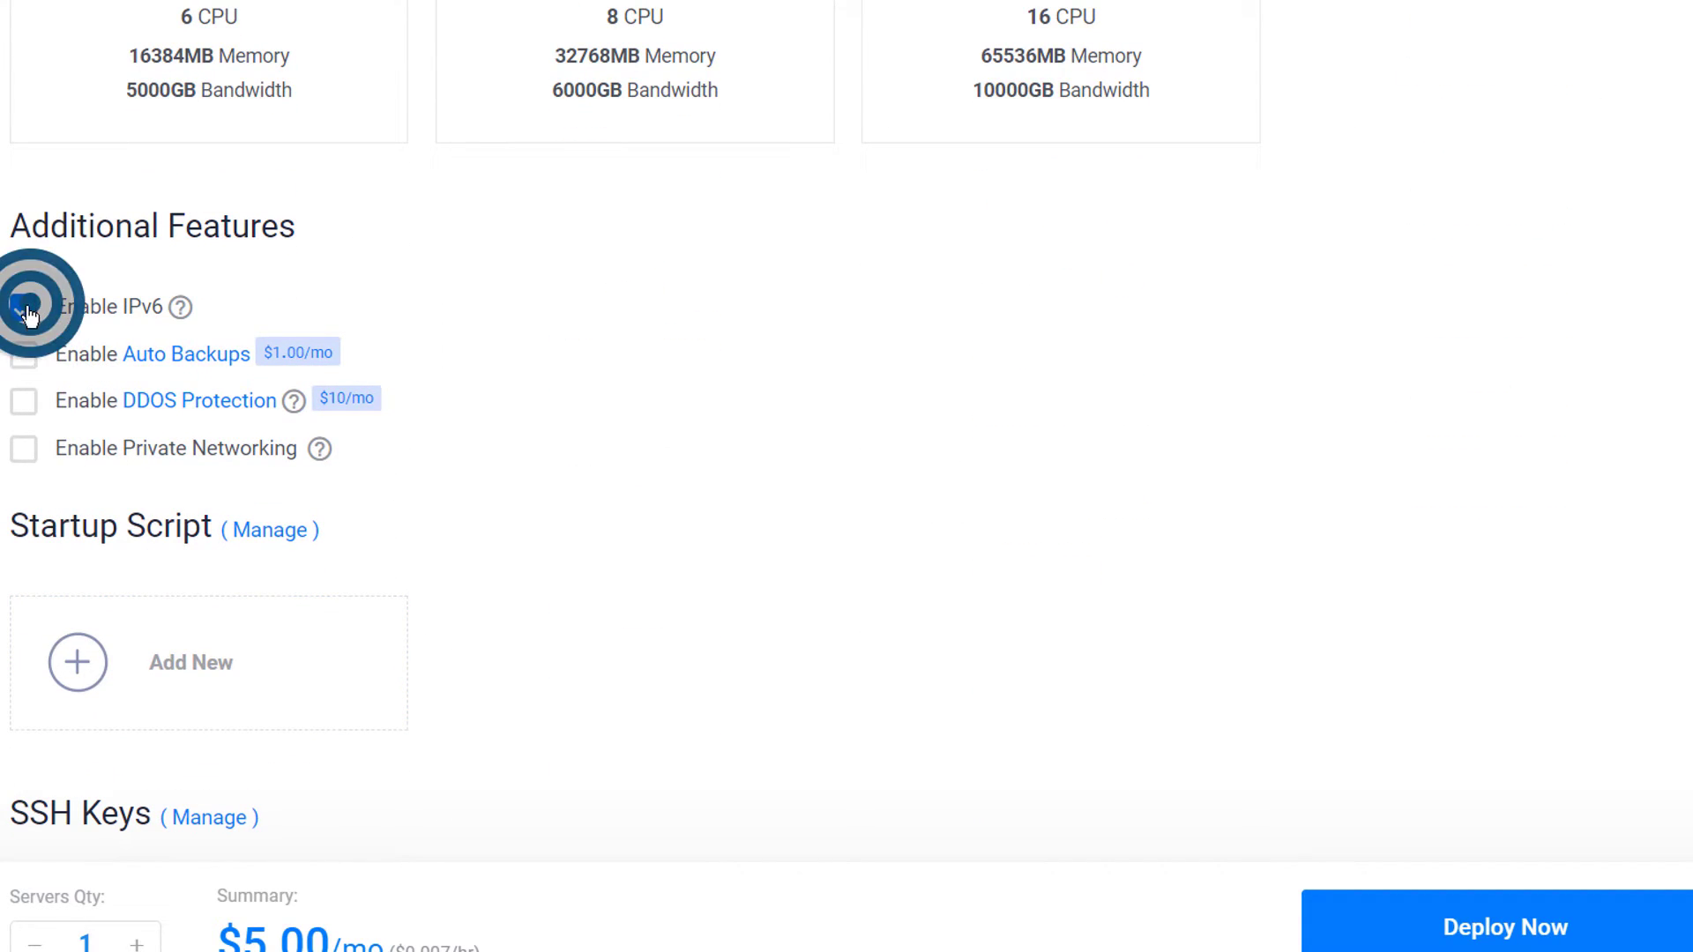
{"action": "left_click", "coordinate": [23, 450]}
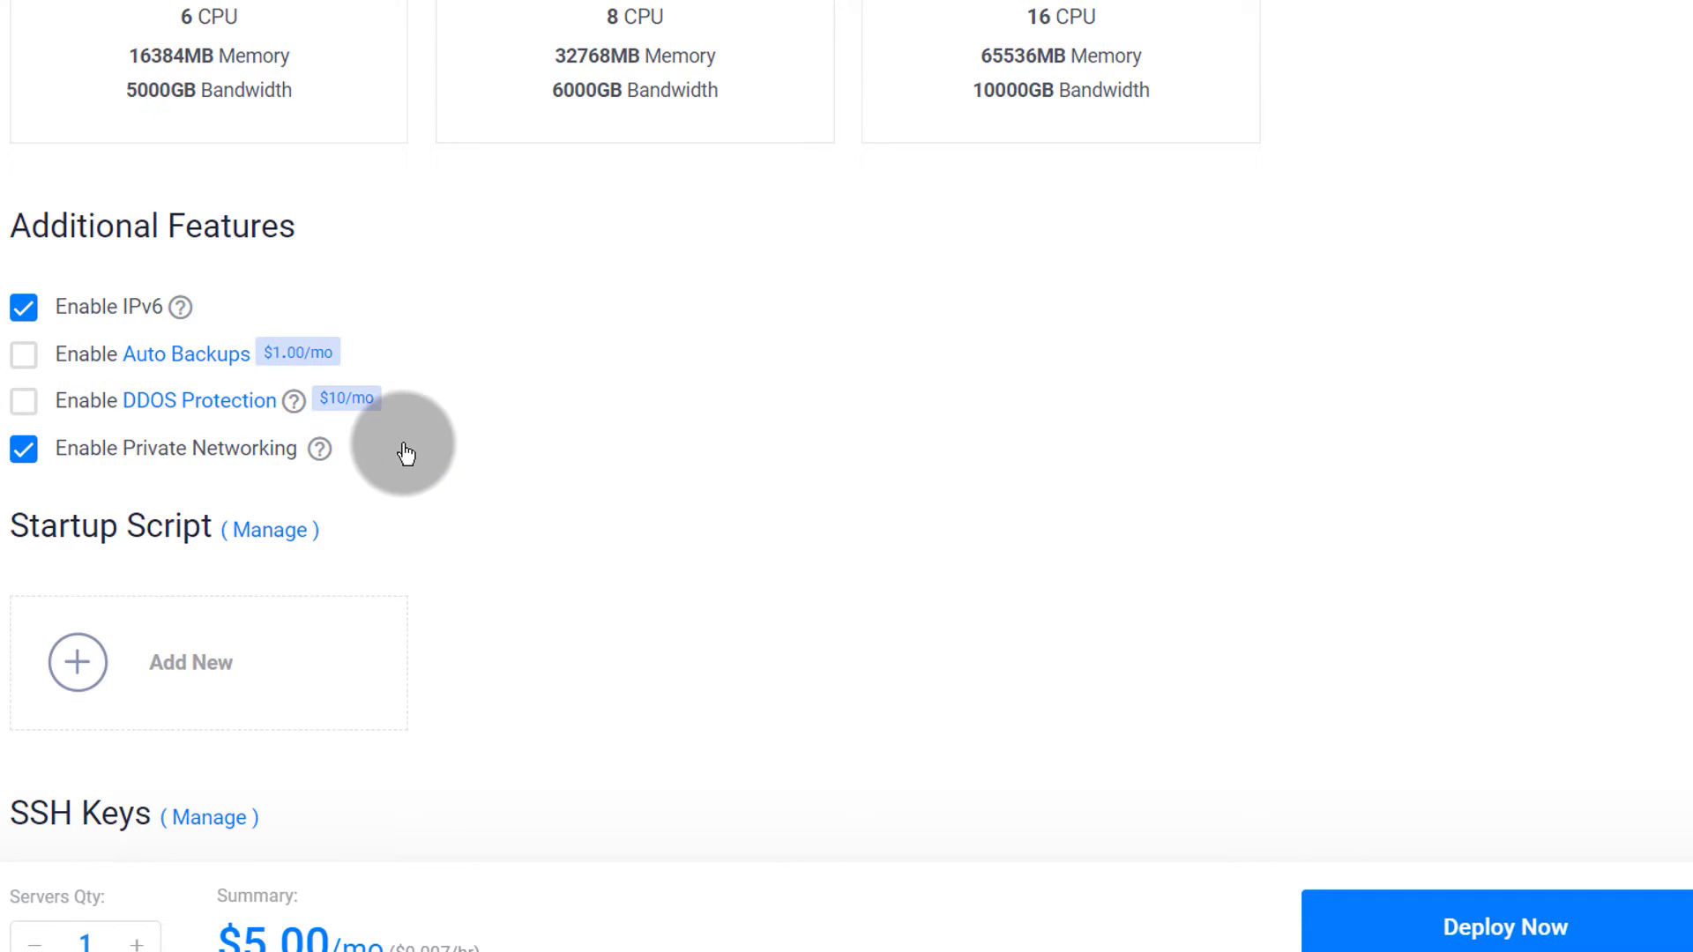
{"action": "scroll", "coordinate": [404, 453], "scroll_direction": "down", "scroll_amount": 5}
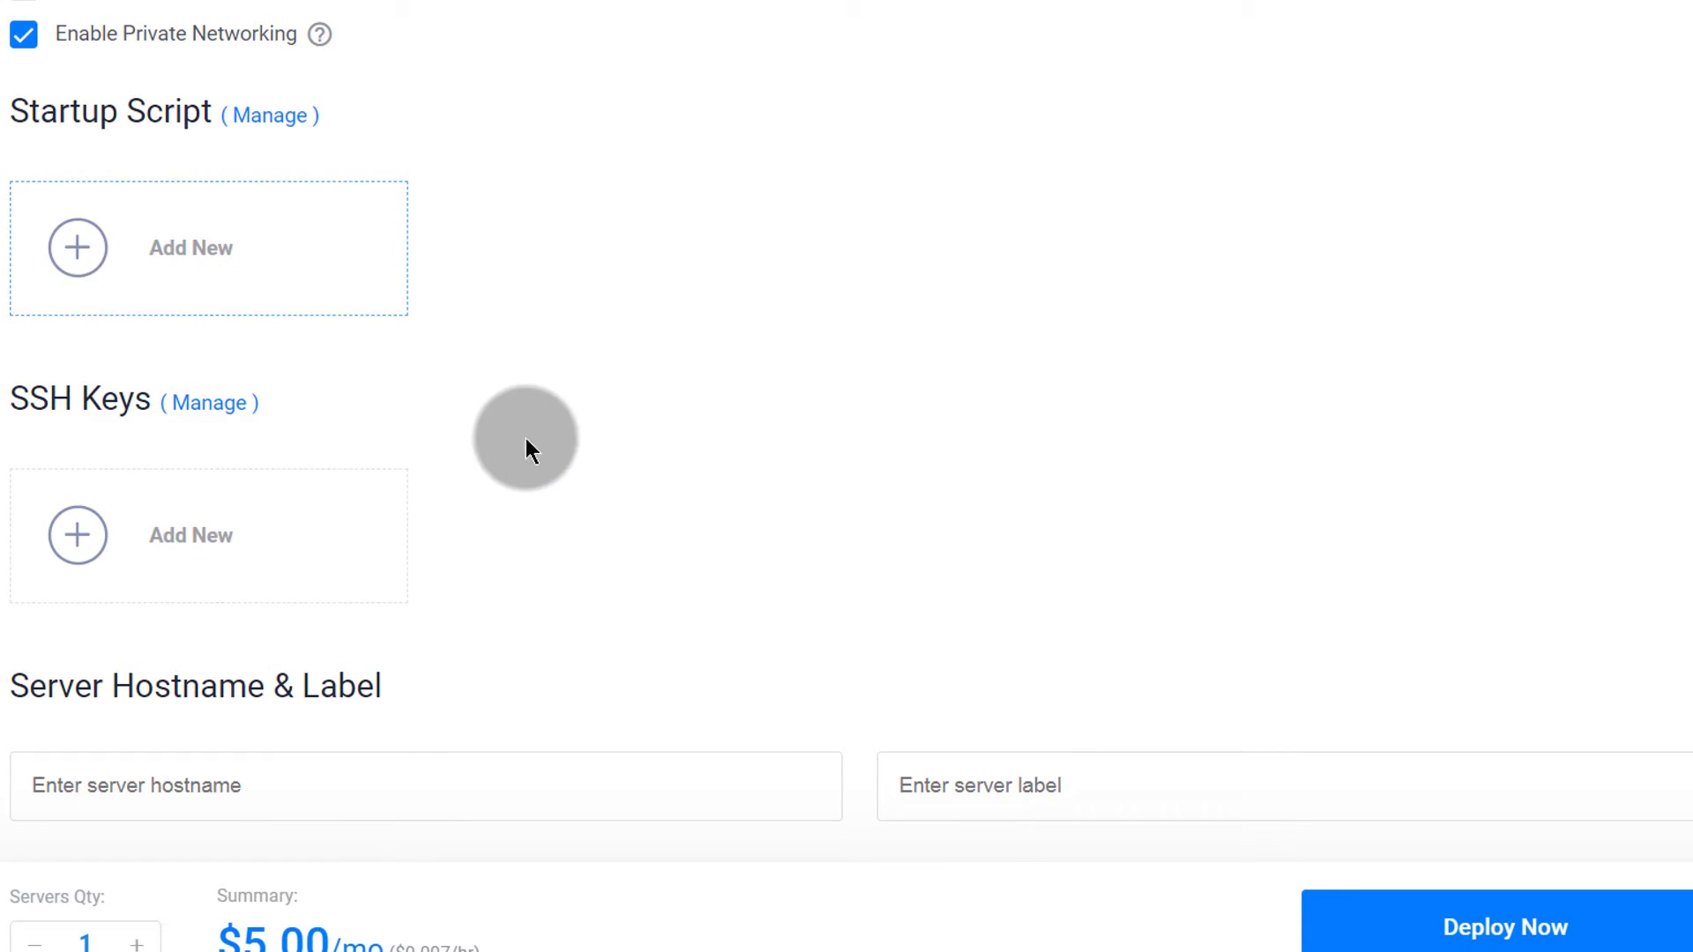
{"action": "scroll", "coordinate": [526, 447], "scroll_direction": "down", "scroll_amount": 2}
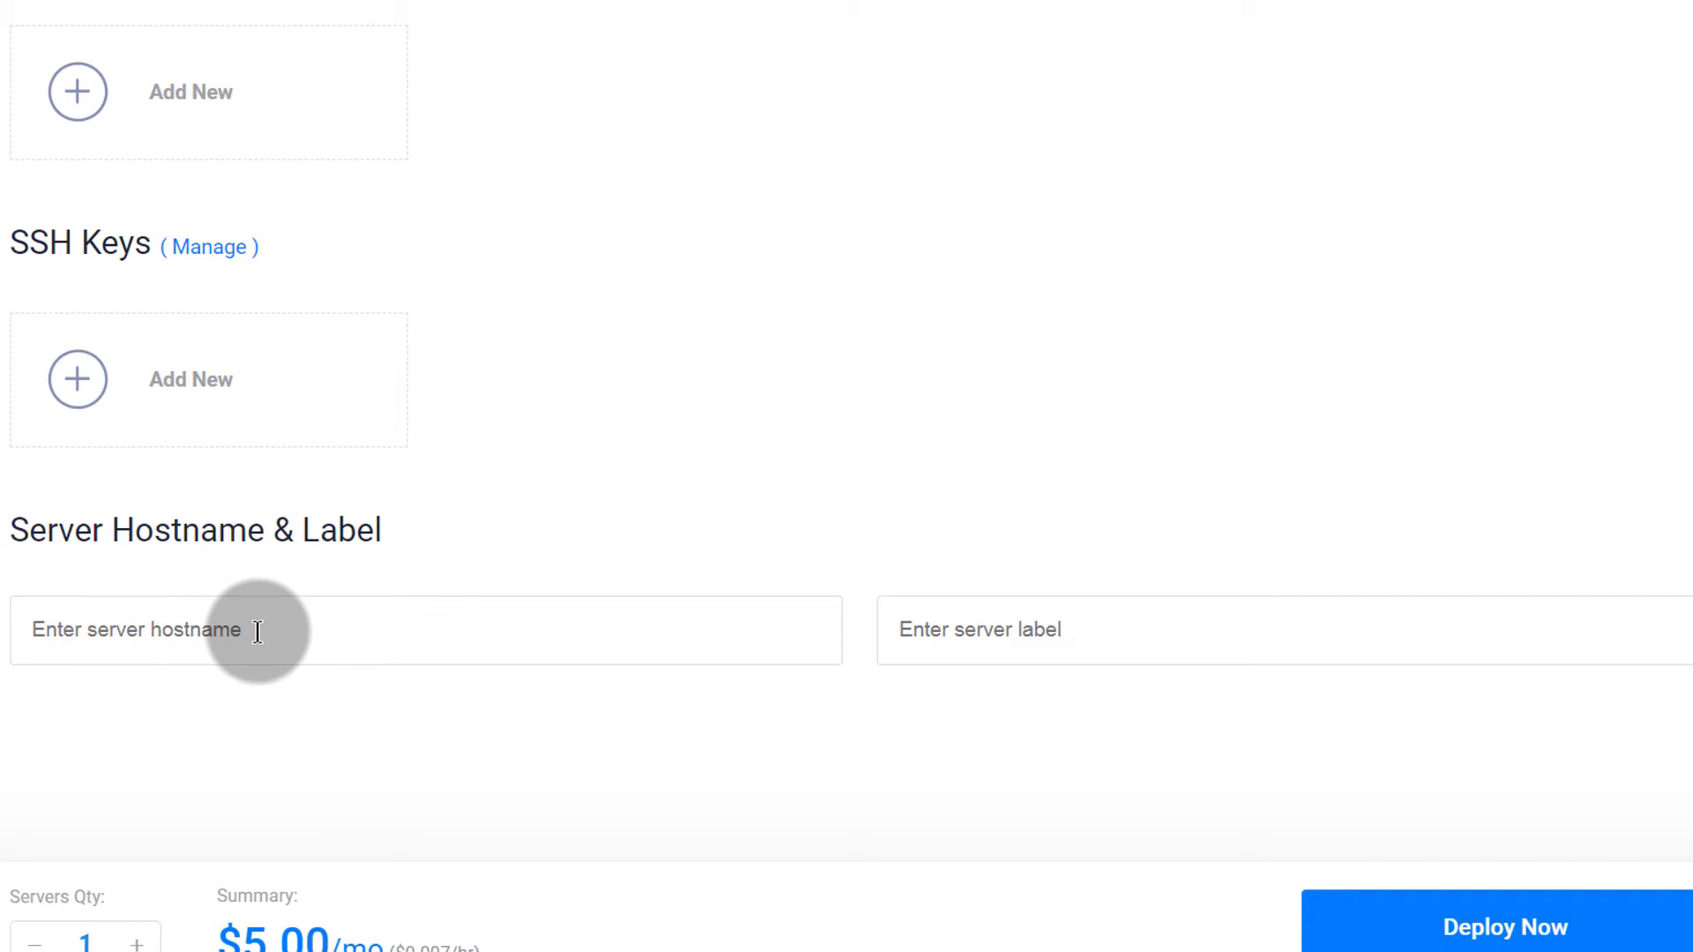
Fill the hostname with the suggested panel21.bizanosa.com and review the form settings.
{"action": "left_click", "coordinate": [49, 627]}
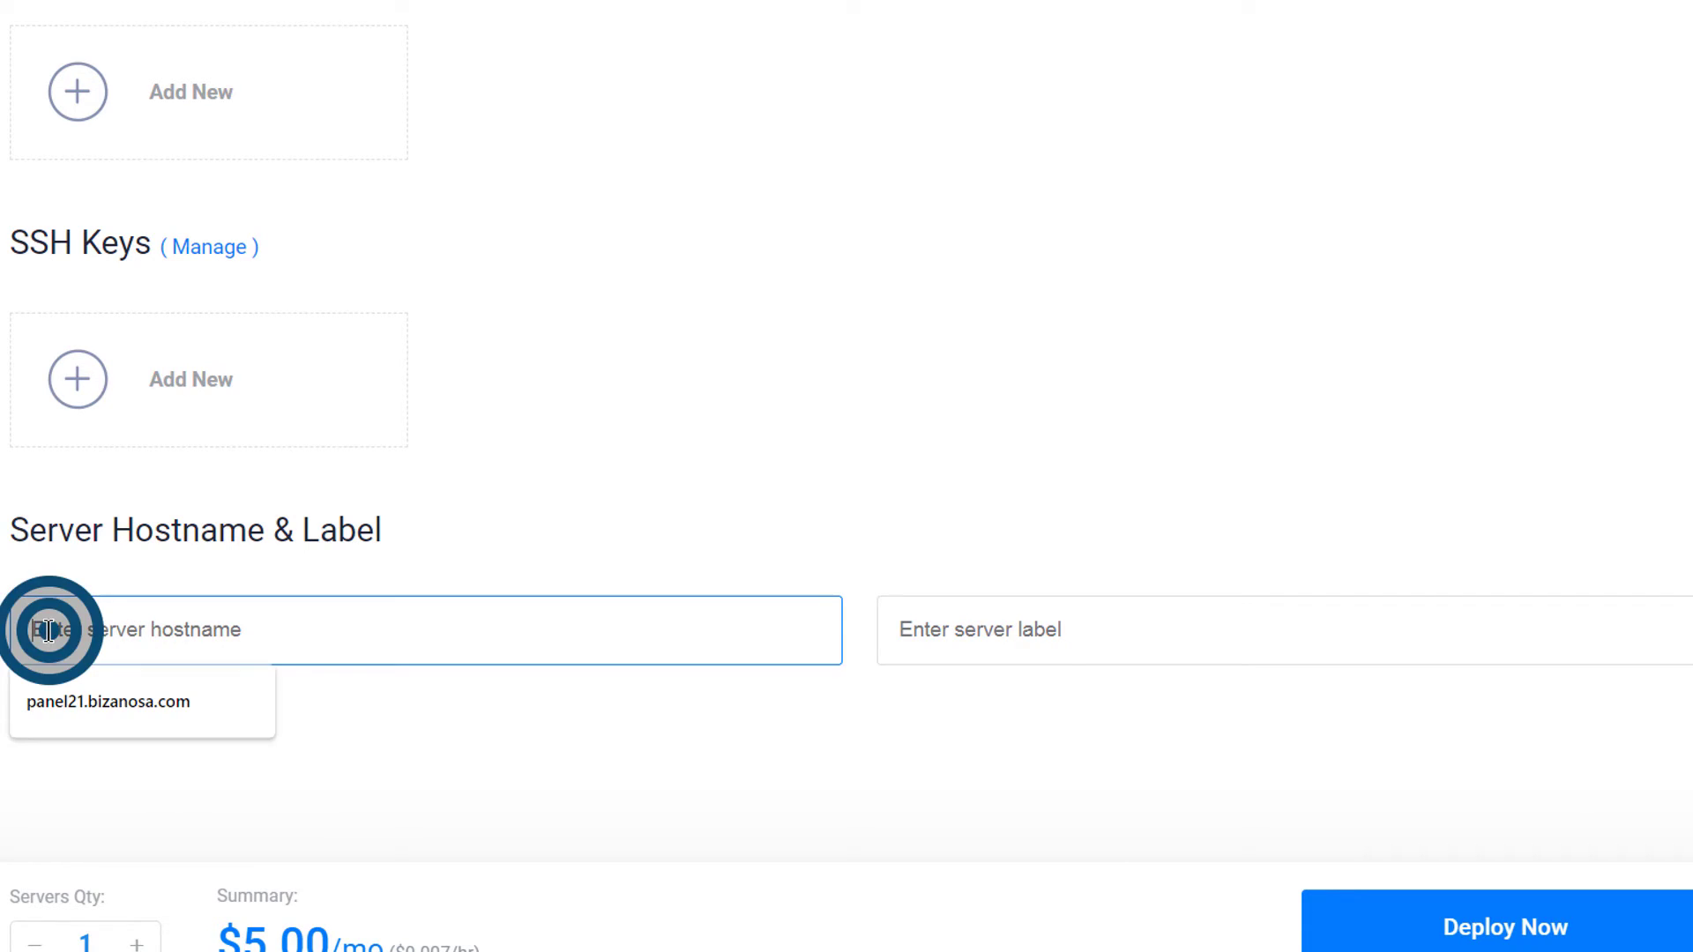
{"action": "left_click", "coordinate": [83, 701]}
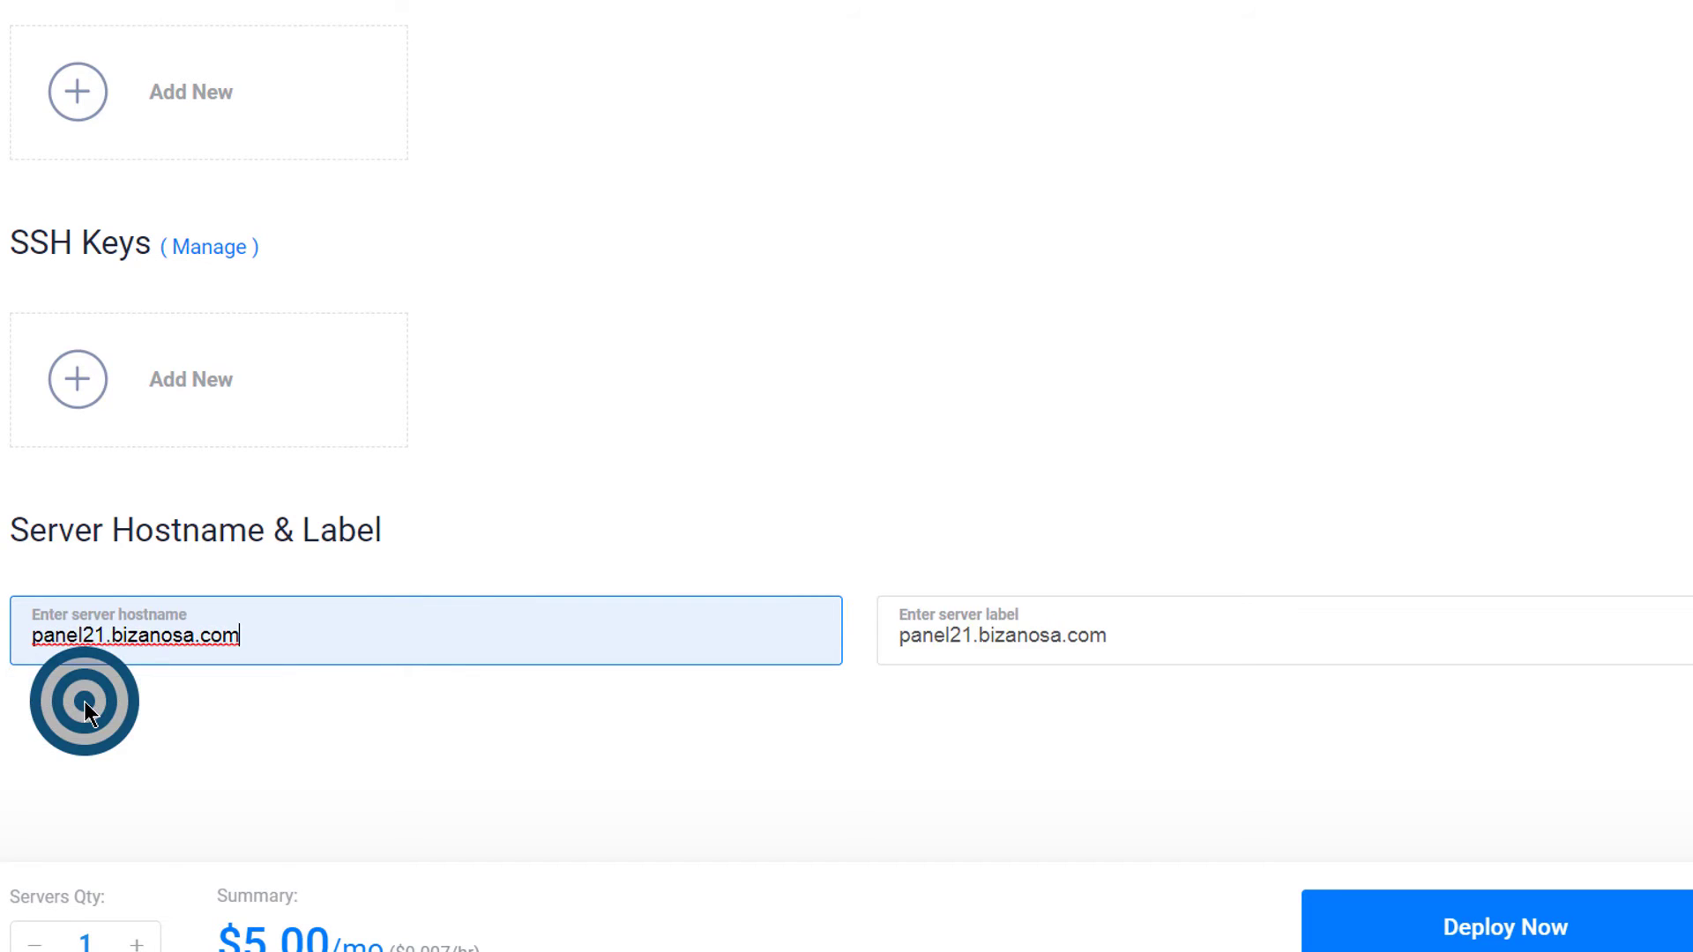
{"action": "left_click_drag", "start_coordinate": [112, 639], "coordinate": [245, 638]}
{"action": "left_click", "coordinate": [203, 716]}
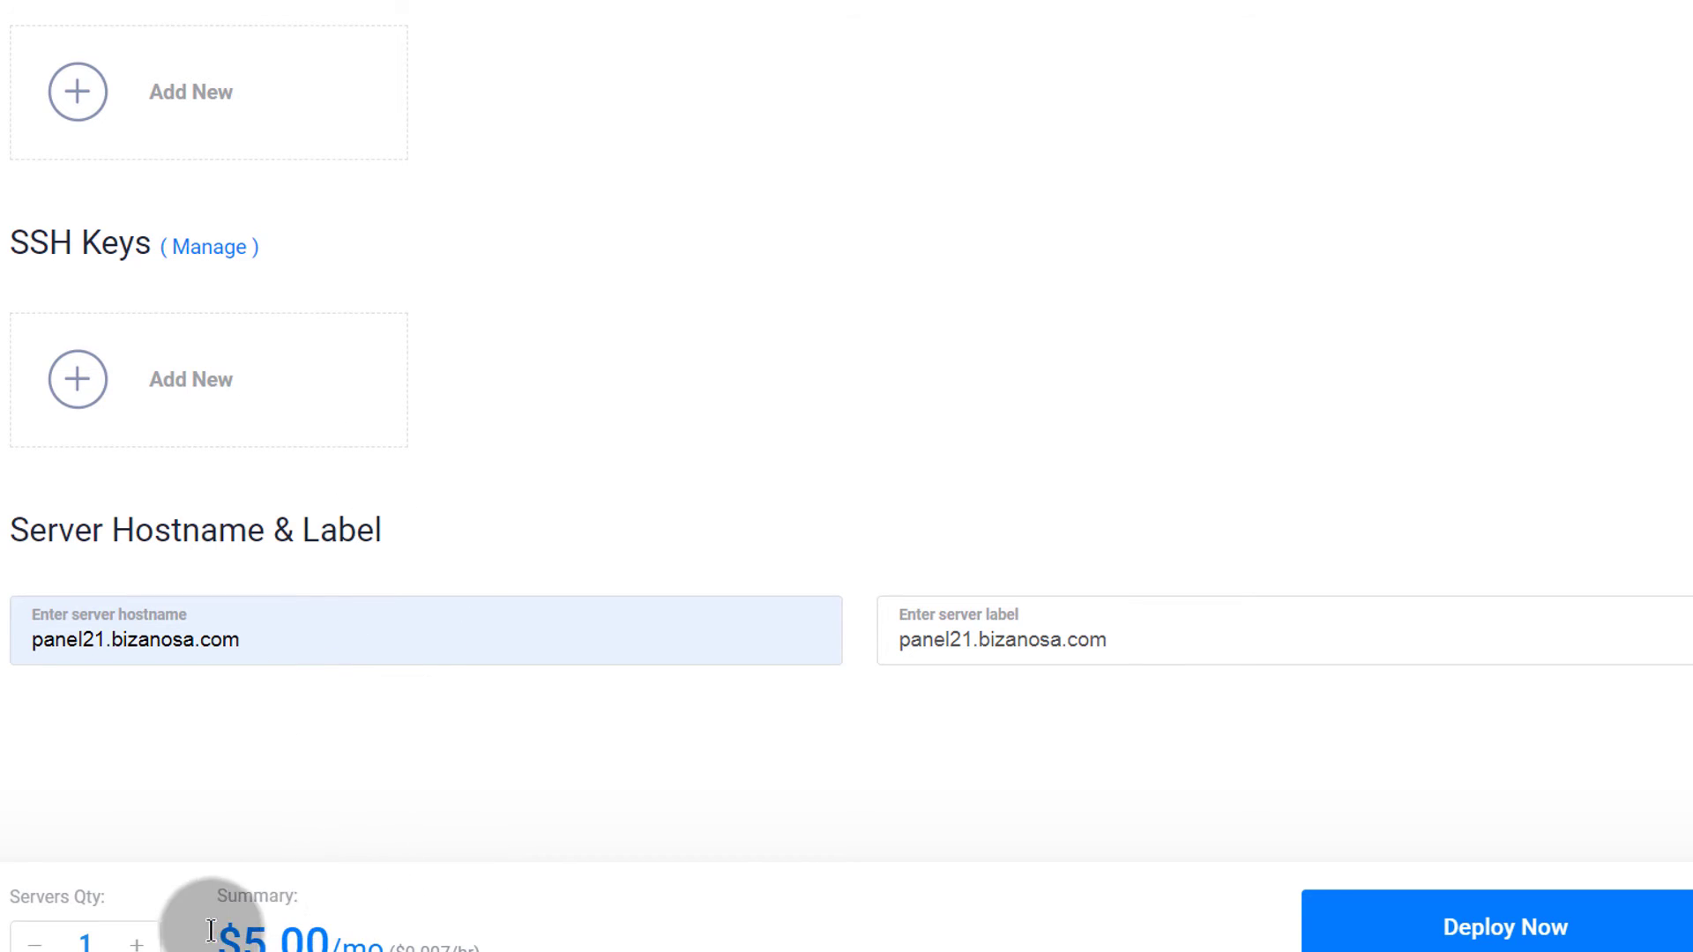
{"action": "scroll", "coordinate": [428, 654], "scroll_direction": "up", "scroll_amount": 5}
{"action": "scroll", "coordinate": [427, 654], "scroll_direction": "up", "scroll_amount": 15}
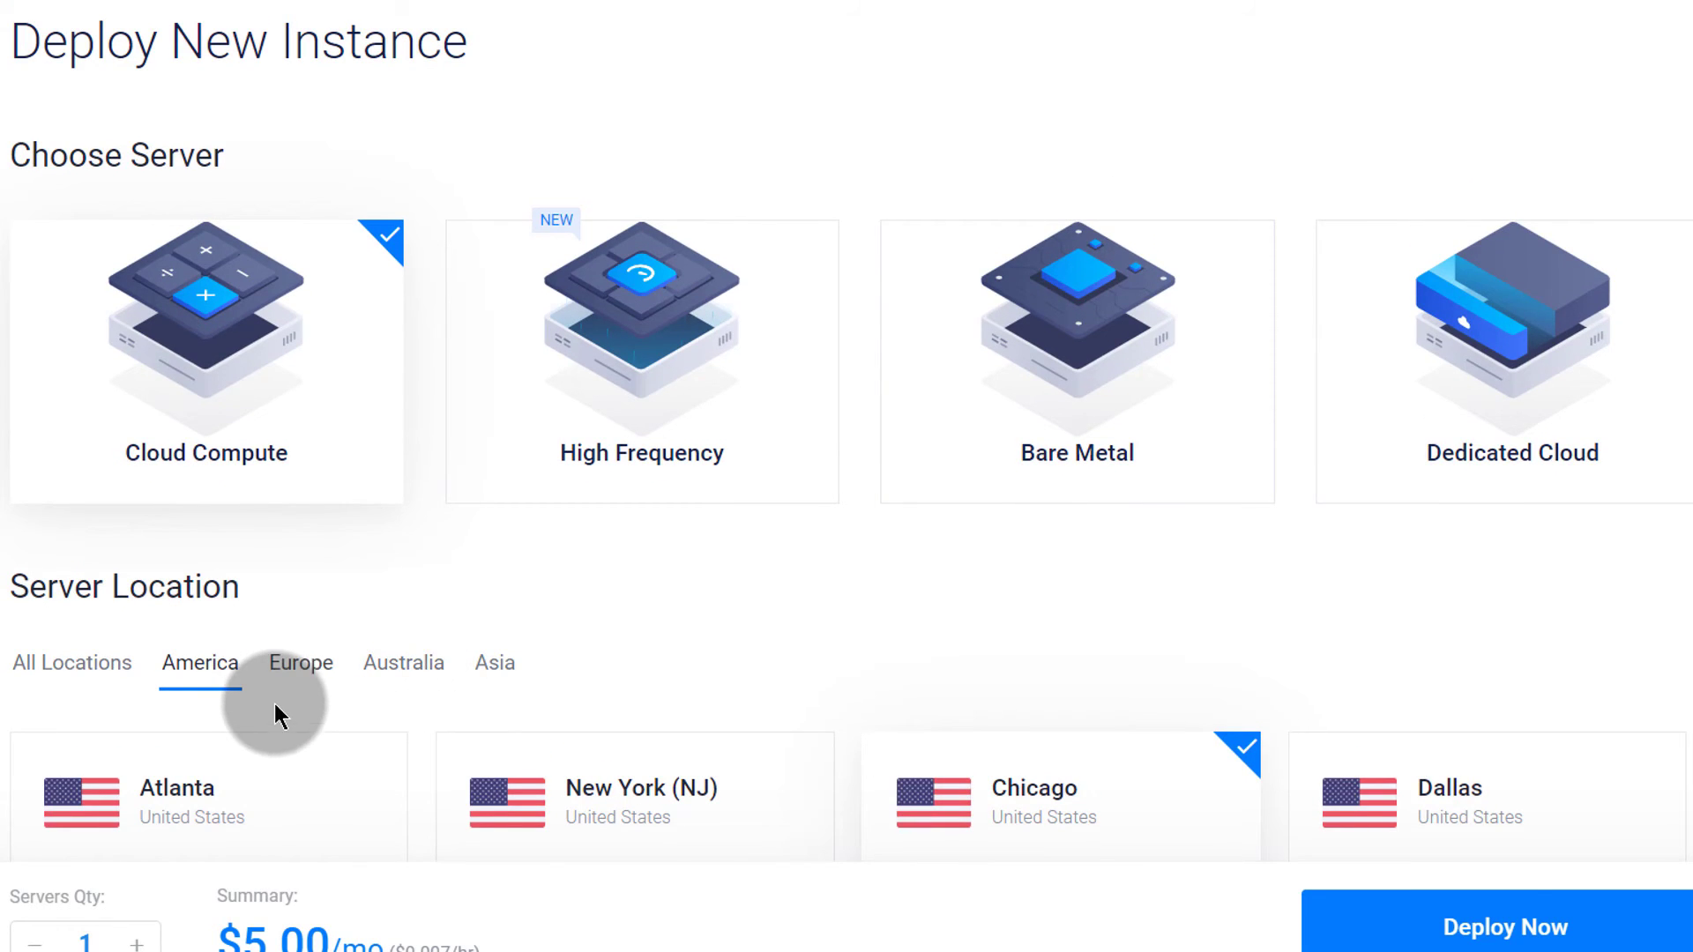
{"action": "scroll", "coordinate": [273, 701], "scroll_direction": "down", "scroll_amount": 20}
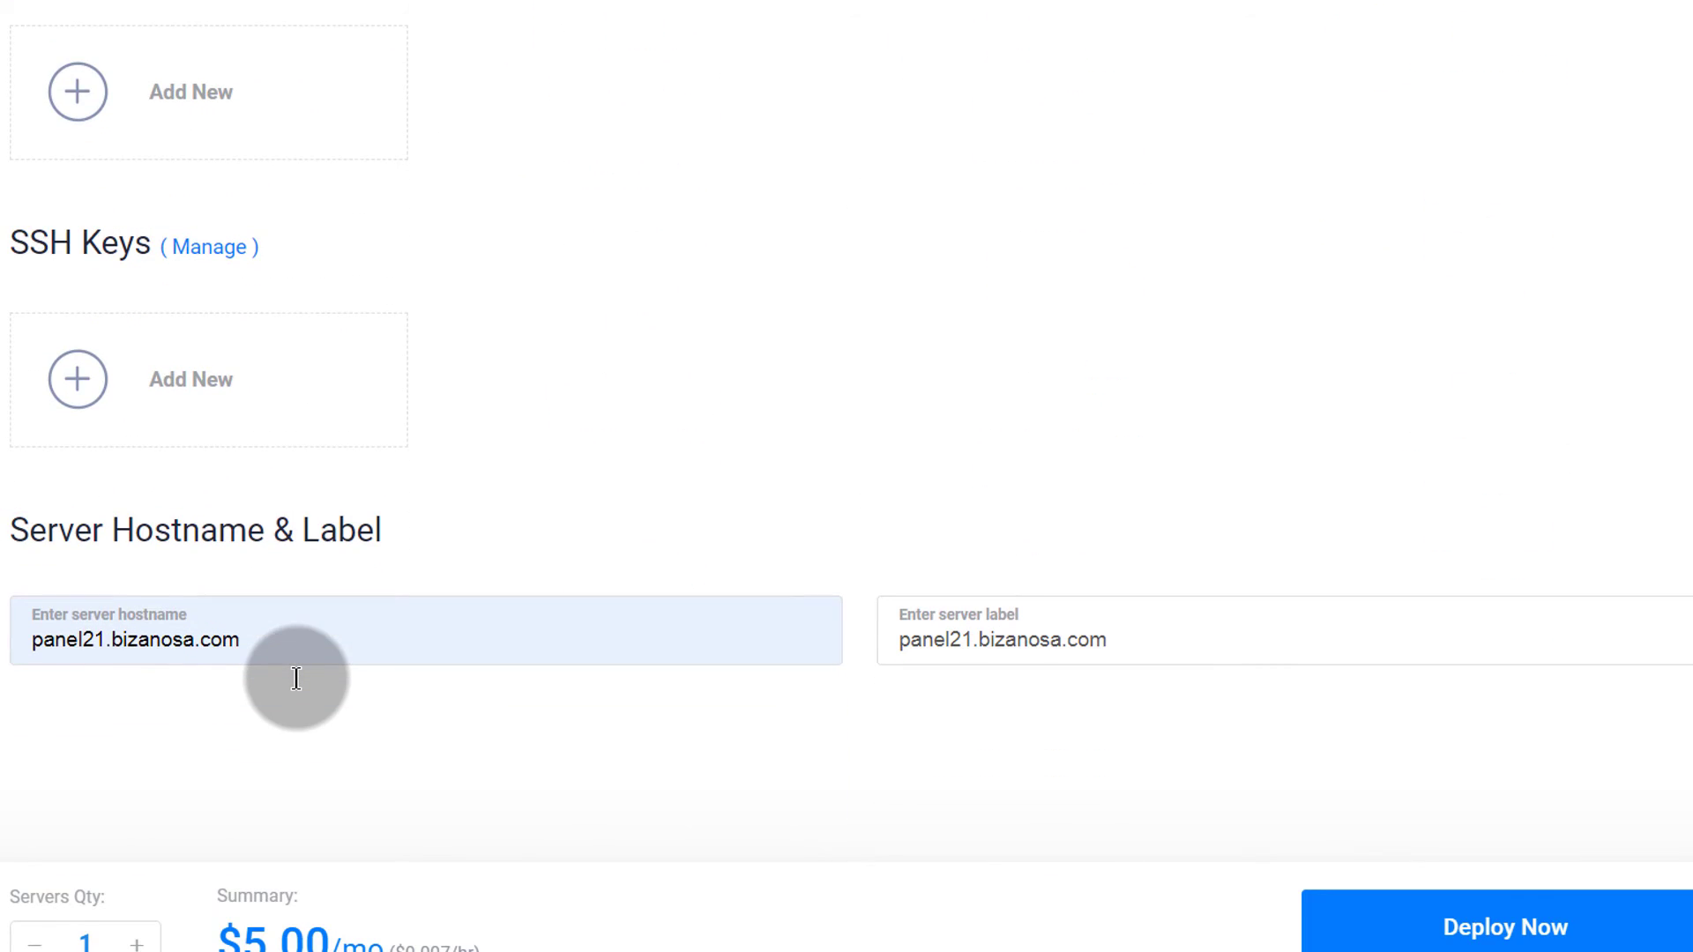
Deploy the server and open panel21.bizanosa.com from the Instances list while it installs.
{"action": "left_click", "coordinate": [1523, 927]}
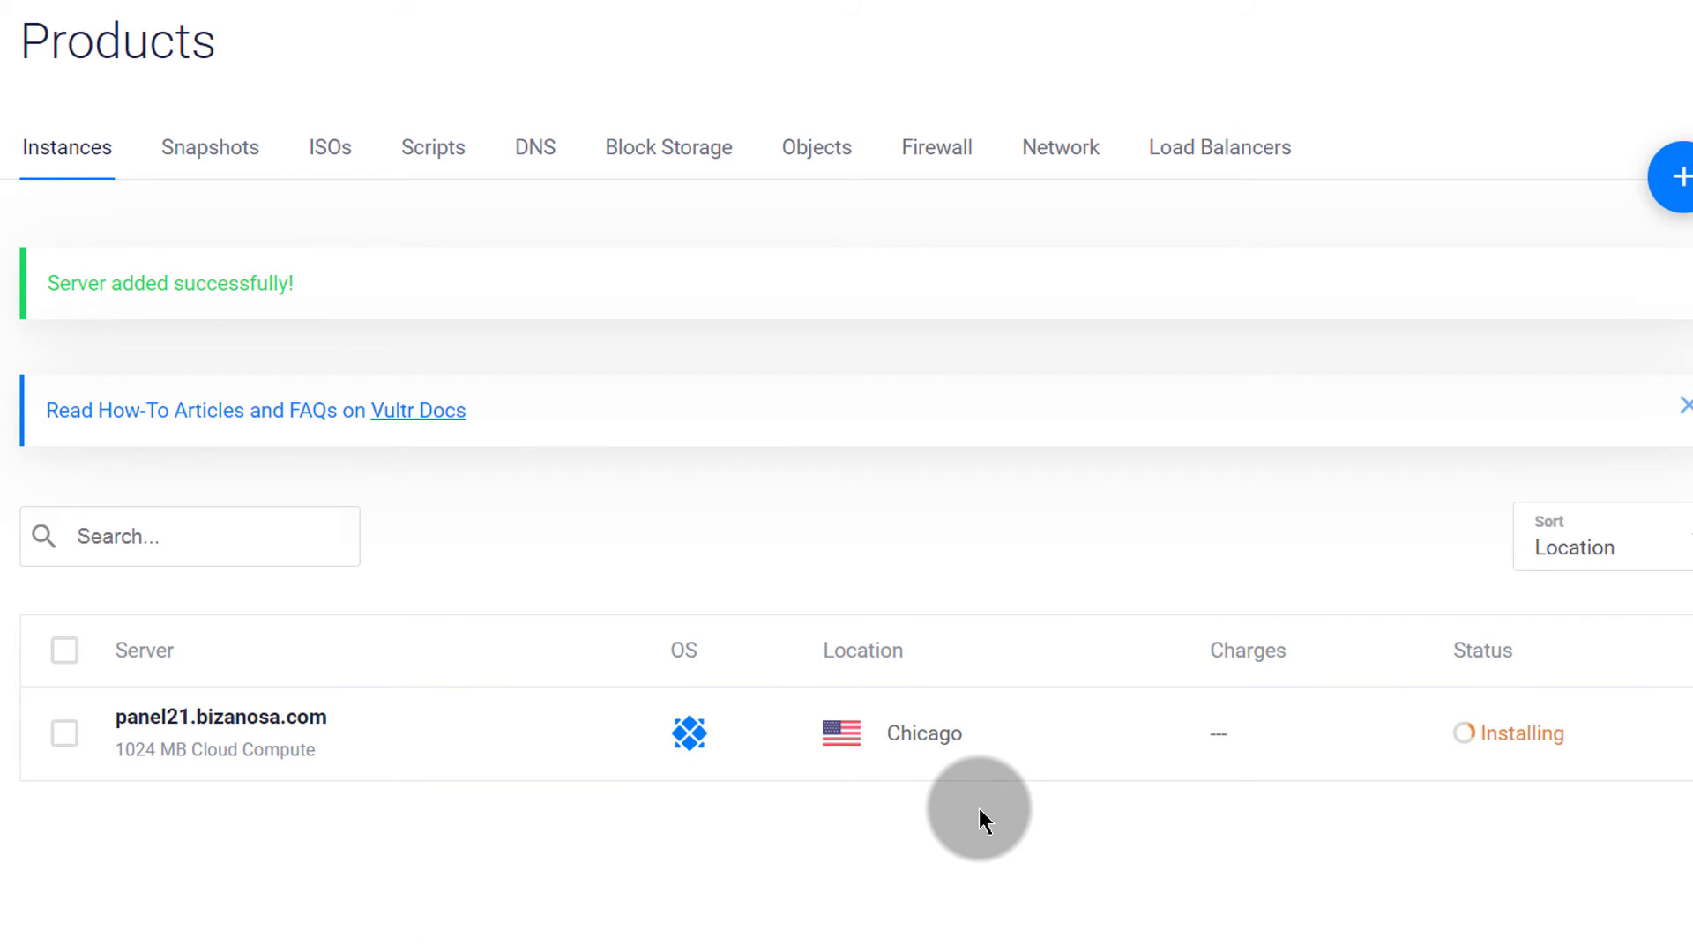
{"action": "left_click", "coordinate": [217, 738]}
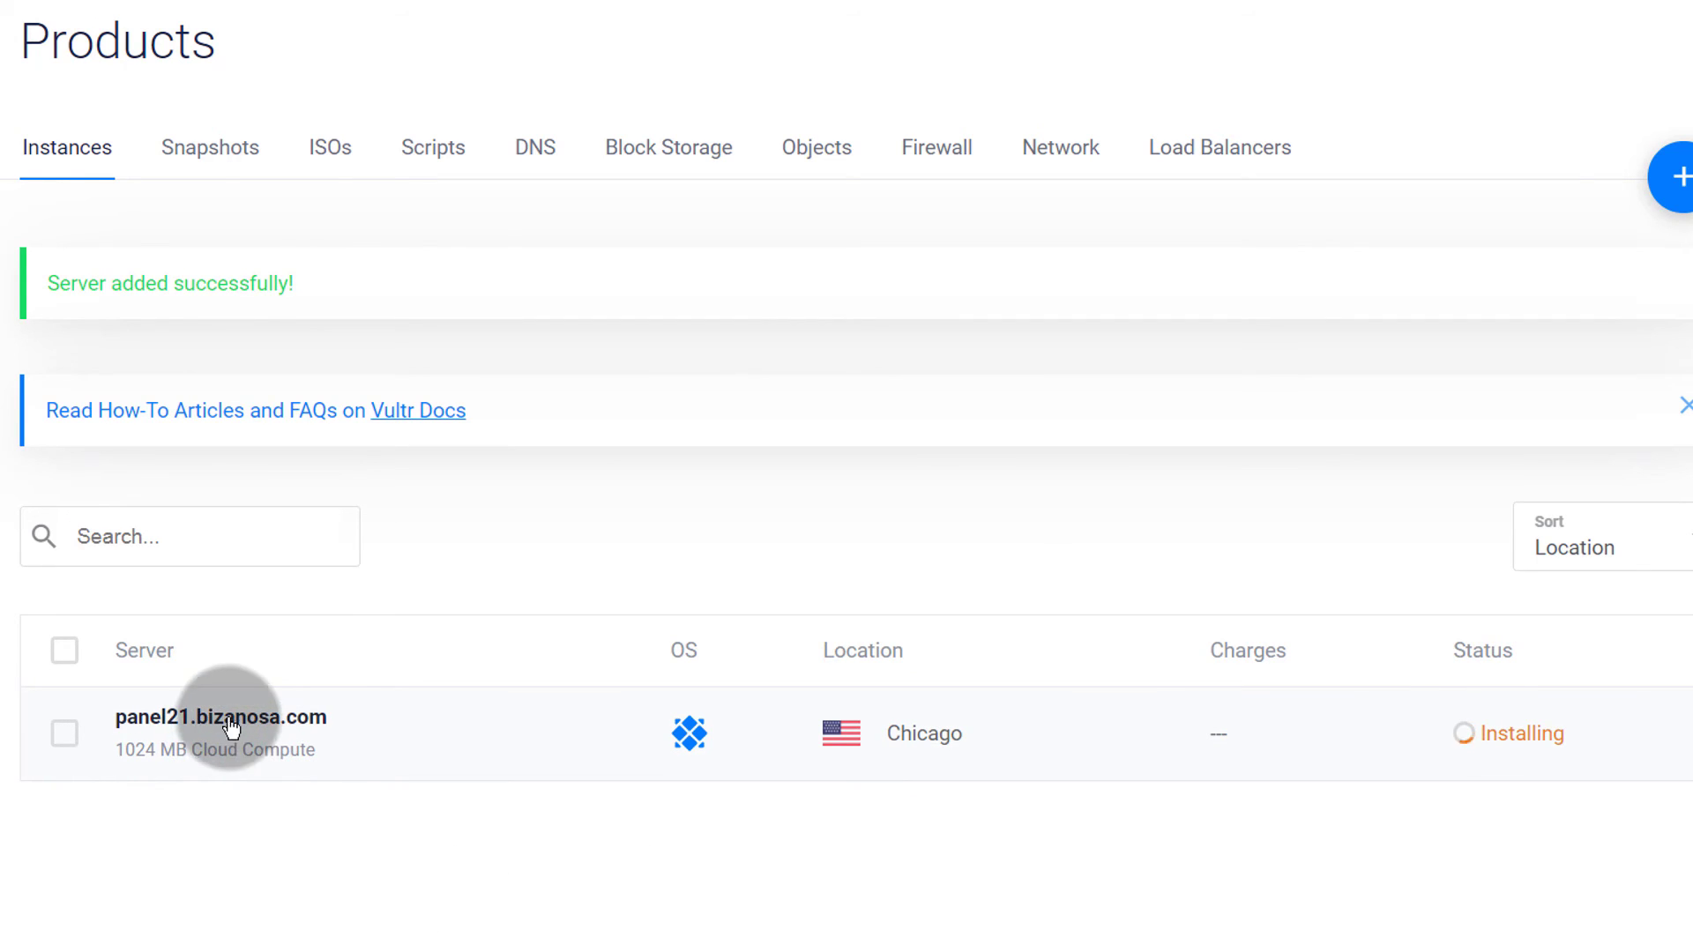
{"action": "left_click", "coordinate": [234, 724]}
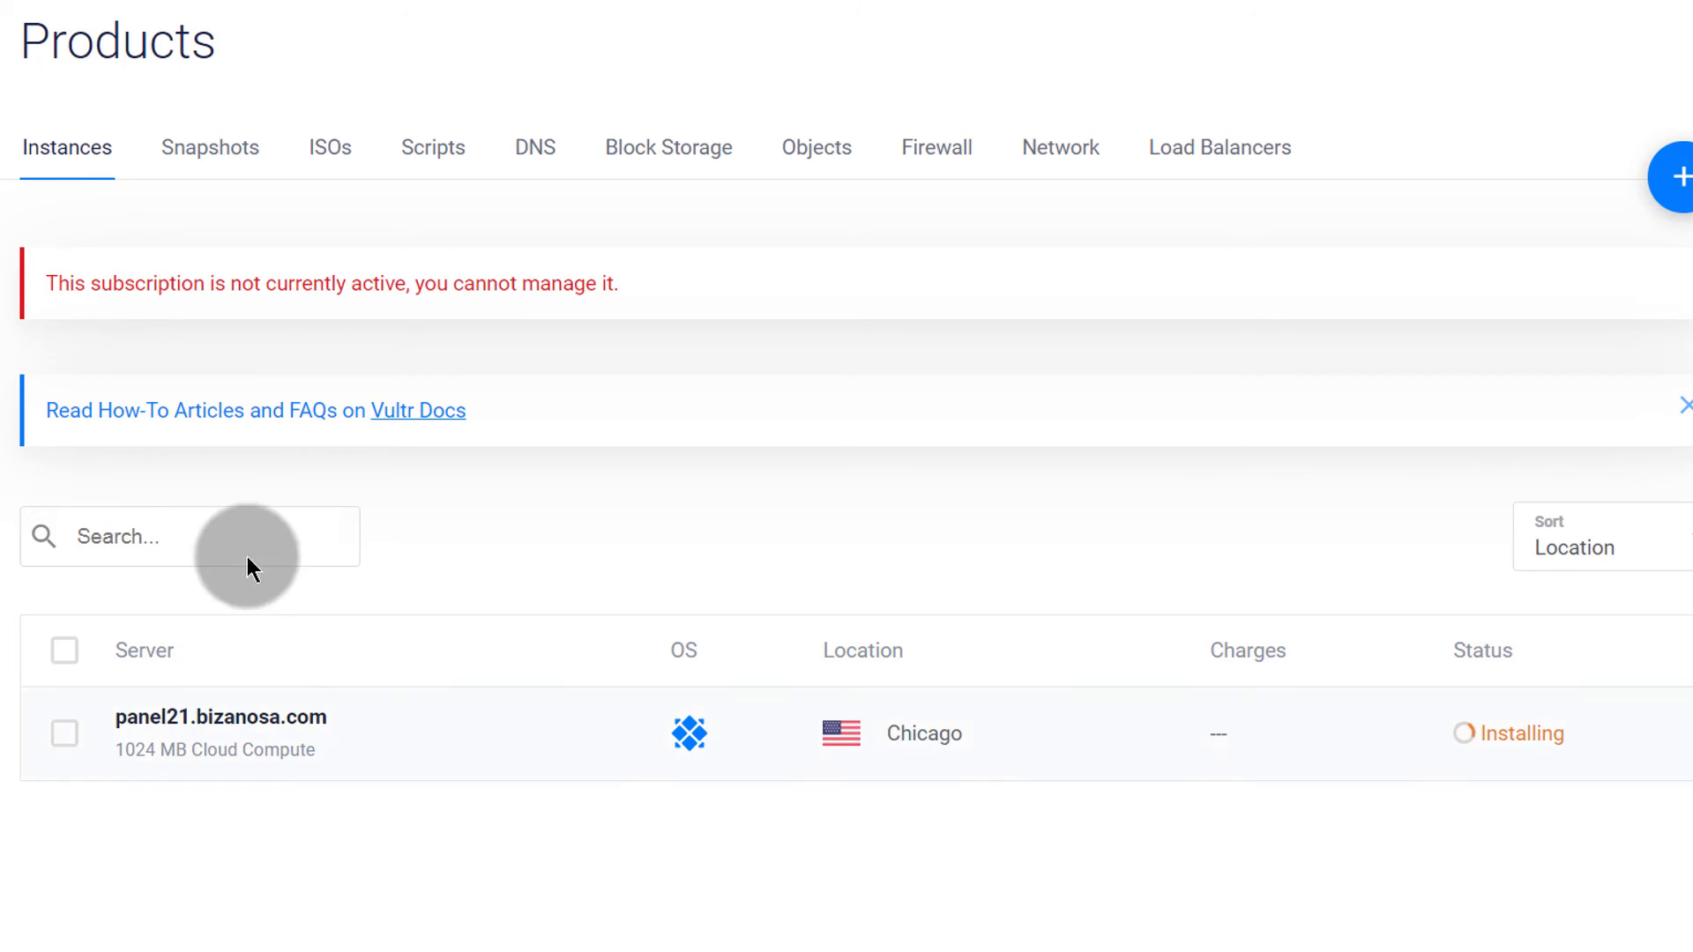
Open the Overview page of the installing panel21.bizanosa.com server from the Instances list.
{"action": "left_click", "coordinate": [214, 725]}
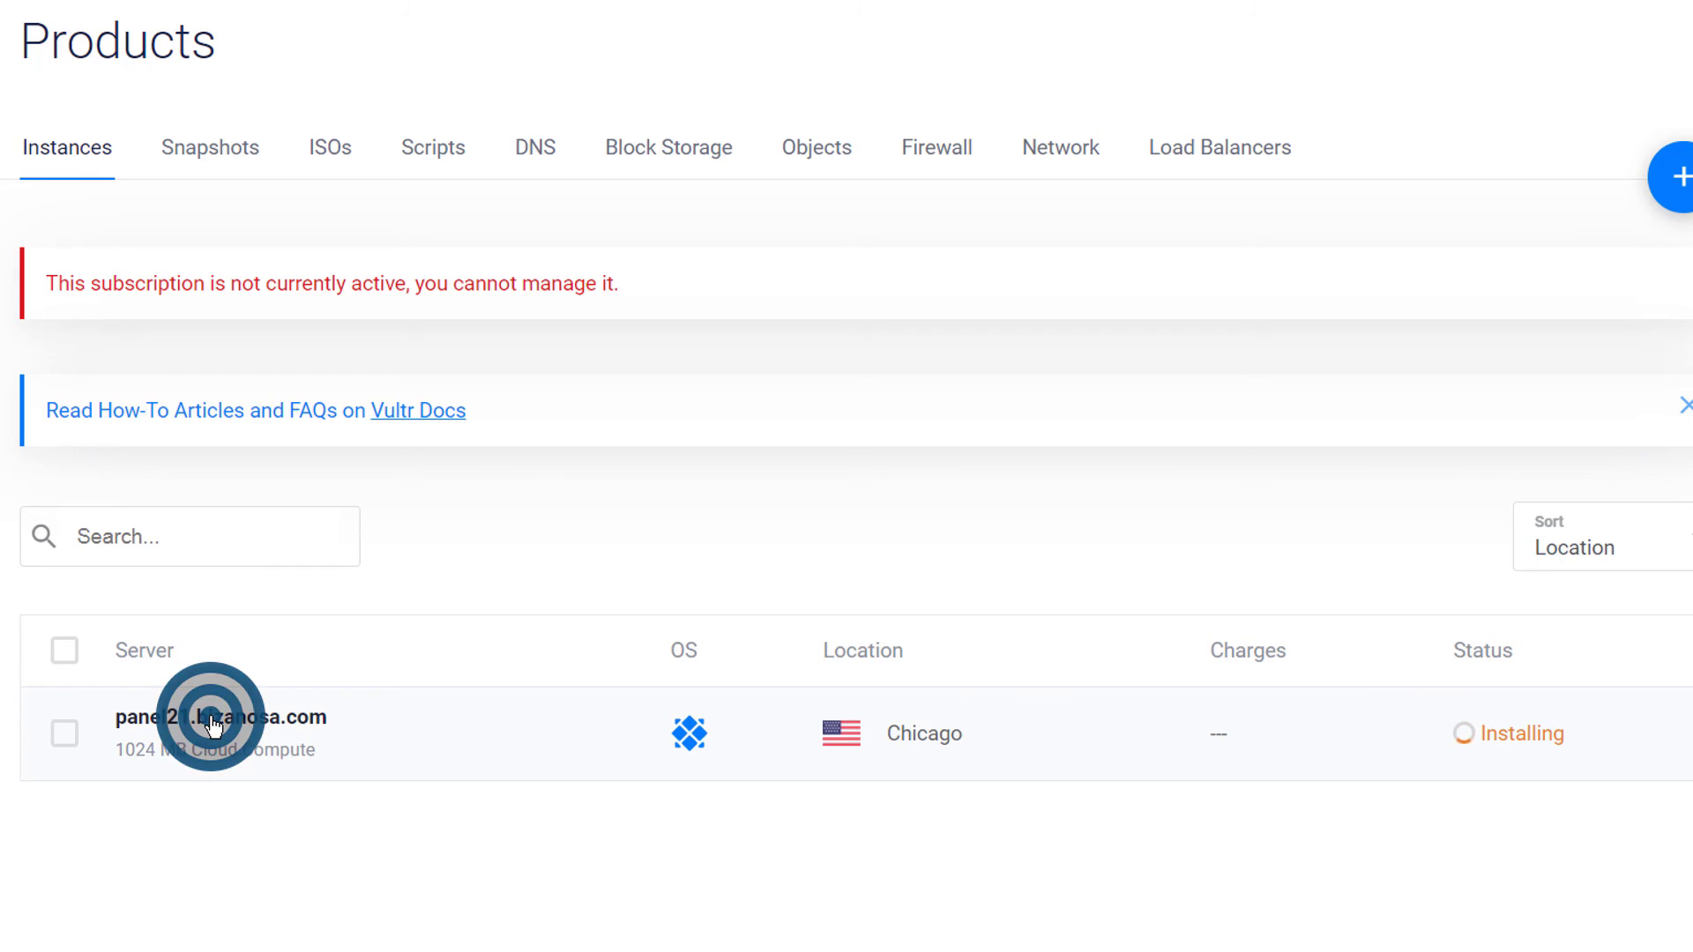